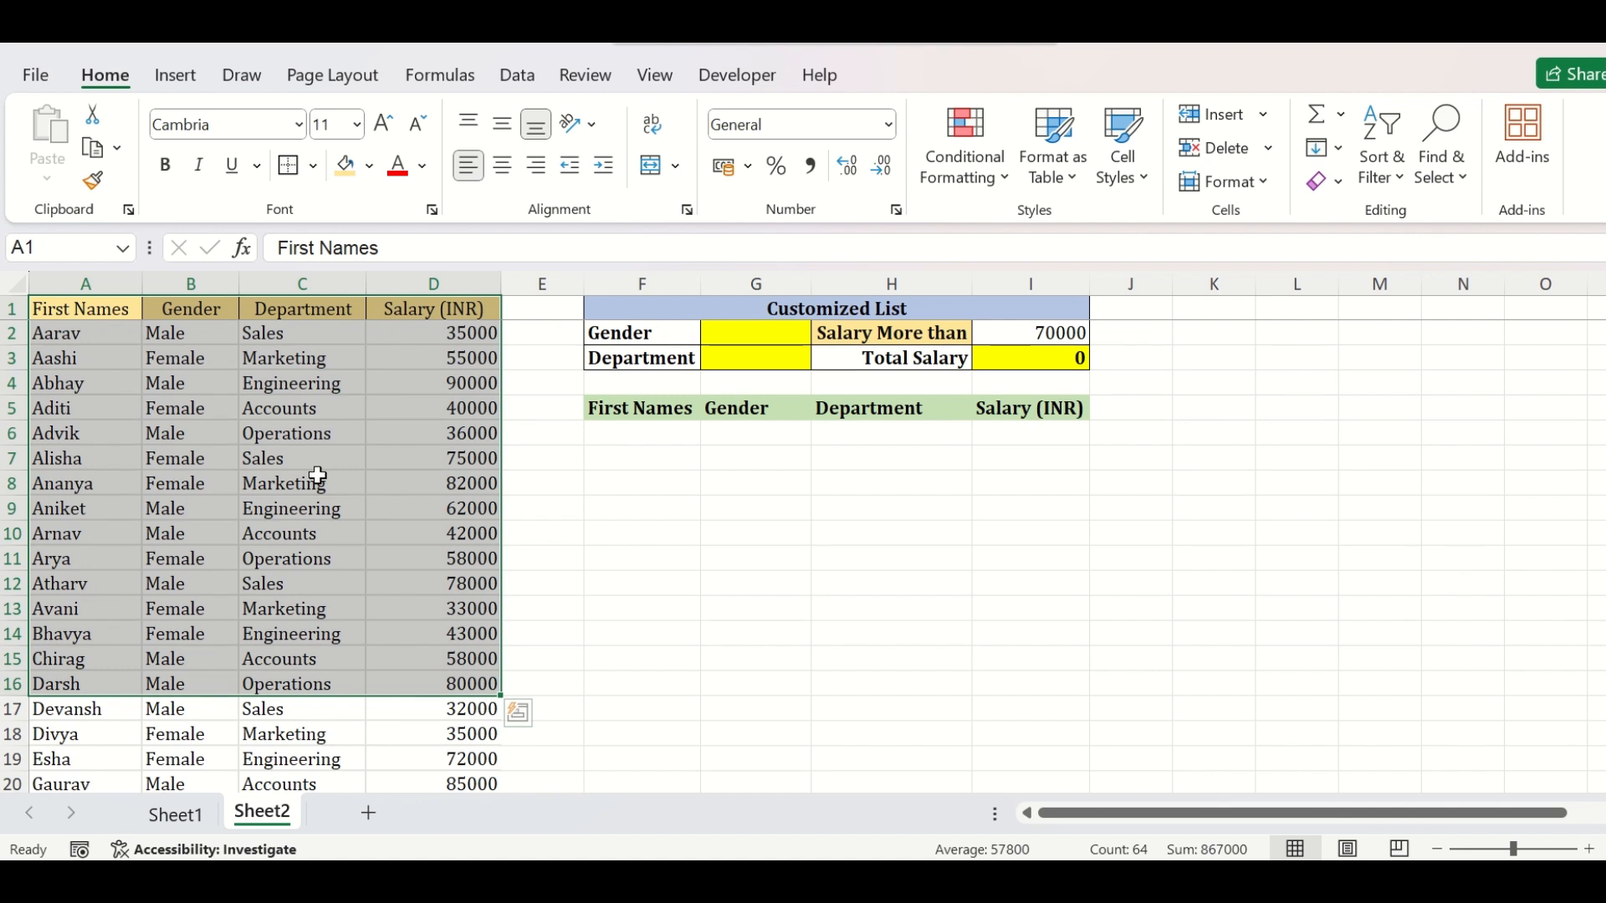
Begin a FILTER formula in cell F6 with the full employee data range A2:D104 as its array.
{"action": "left_click", "coordinate": [286, 456]}
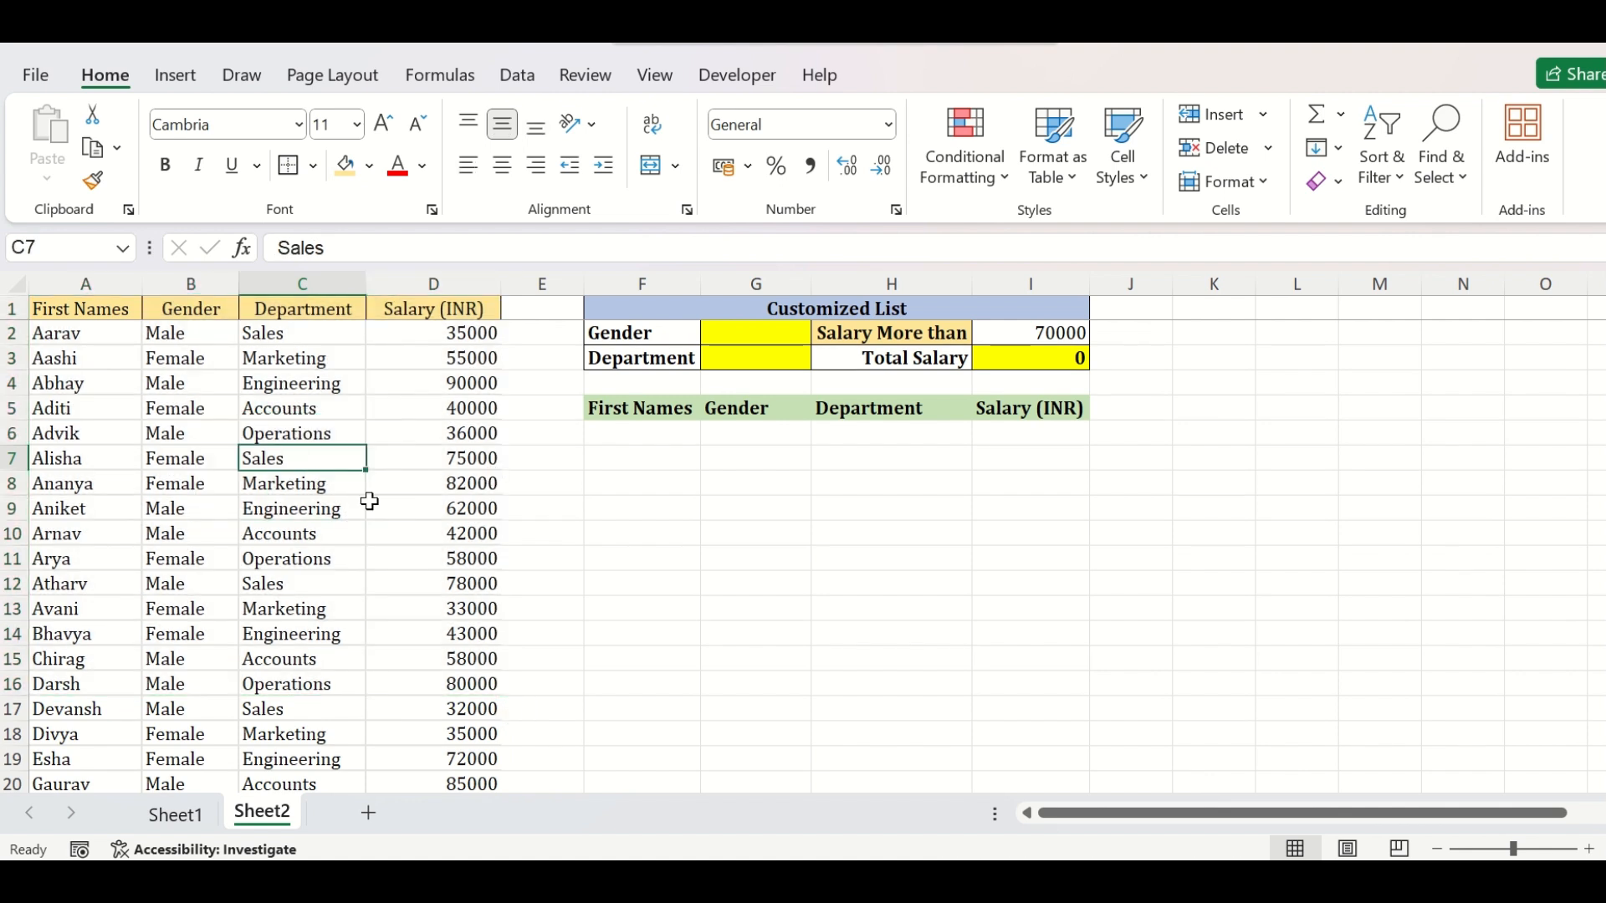
{"action": "left_click", "coordinate": [627, 433]}
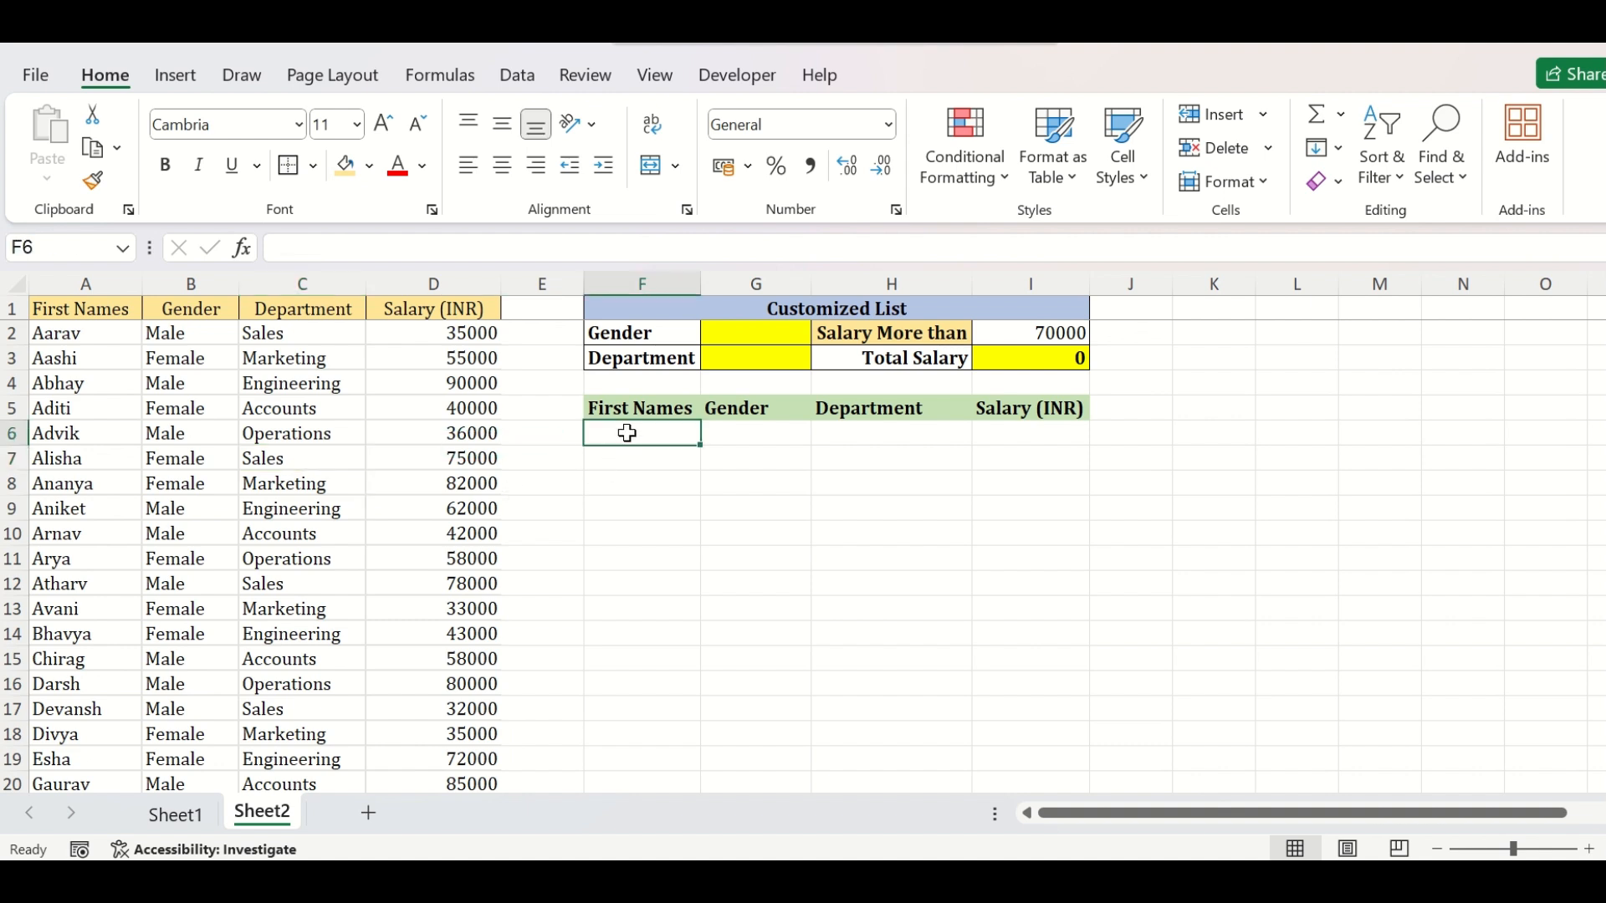
{"action": "type", "text": "=FILTER"}
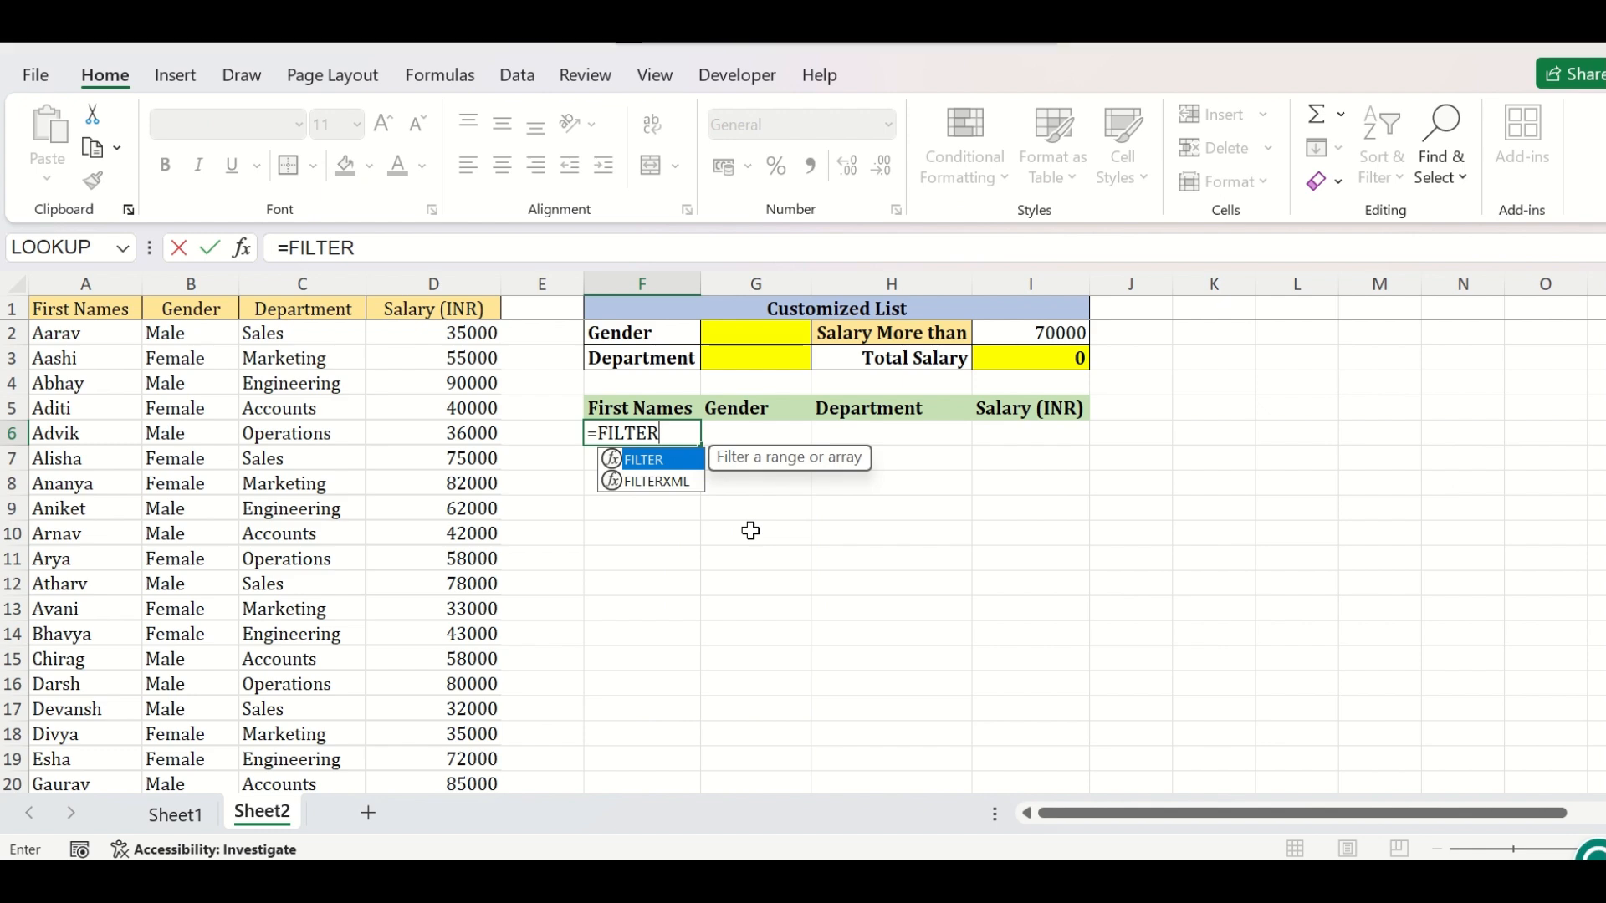
{"action": "type", "text": "("}
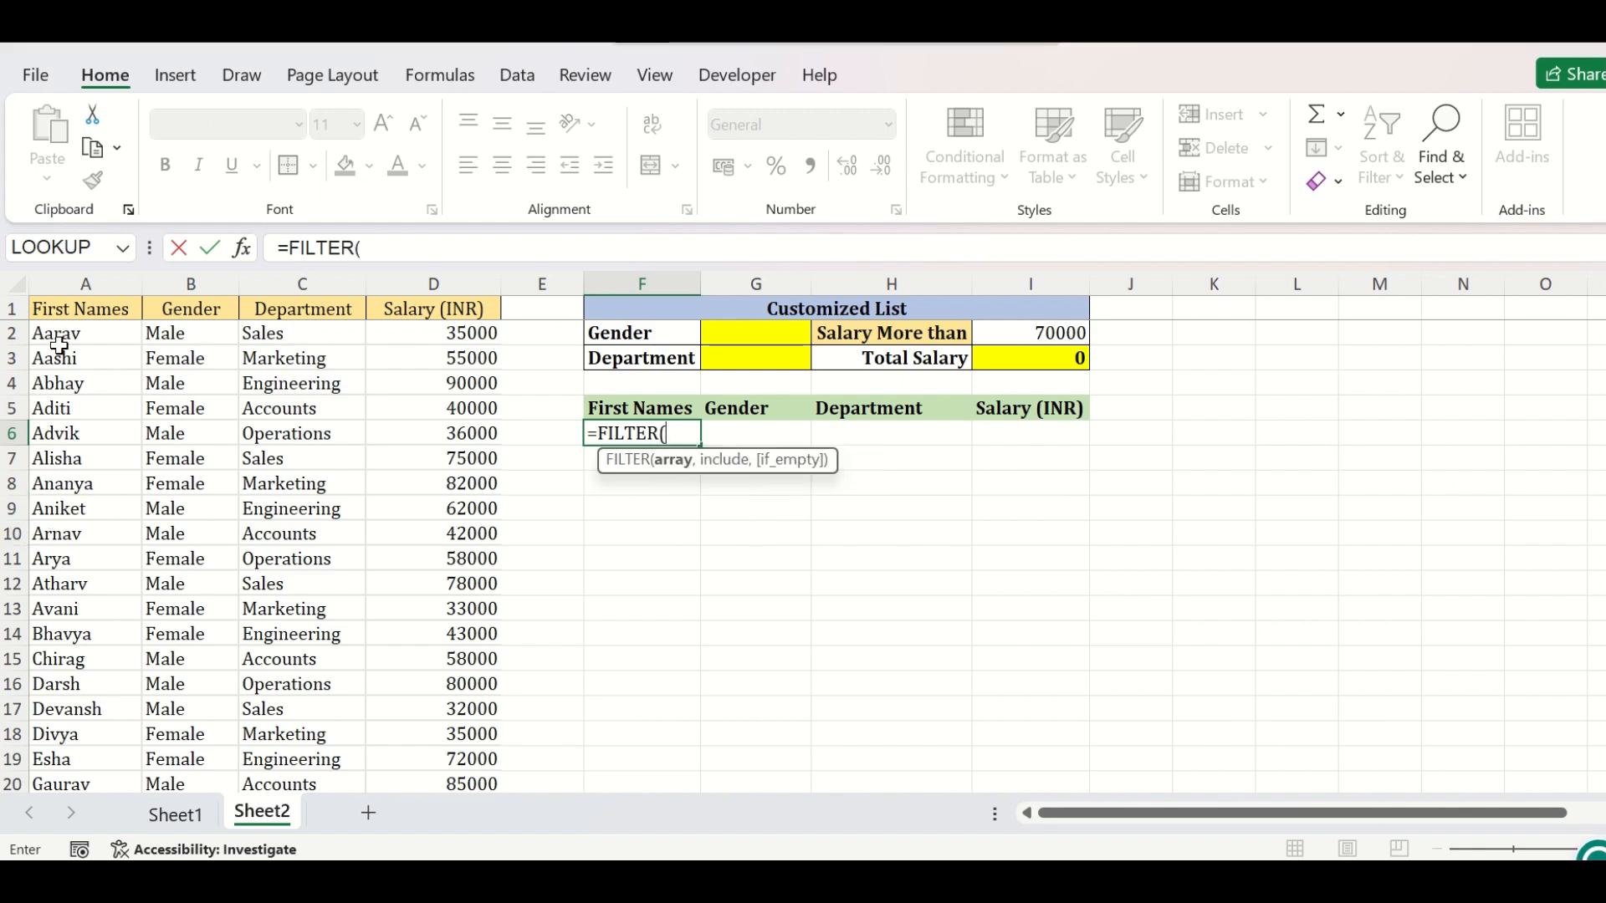
{"action": "left_click_drag", "start_coordinate": [58, 338], "coordinate": [458, 539]}
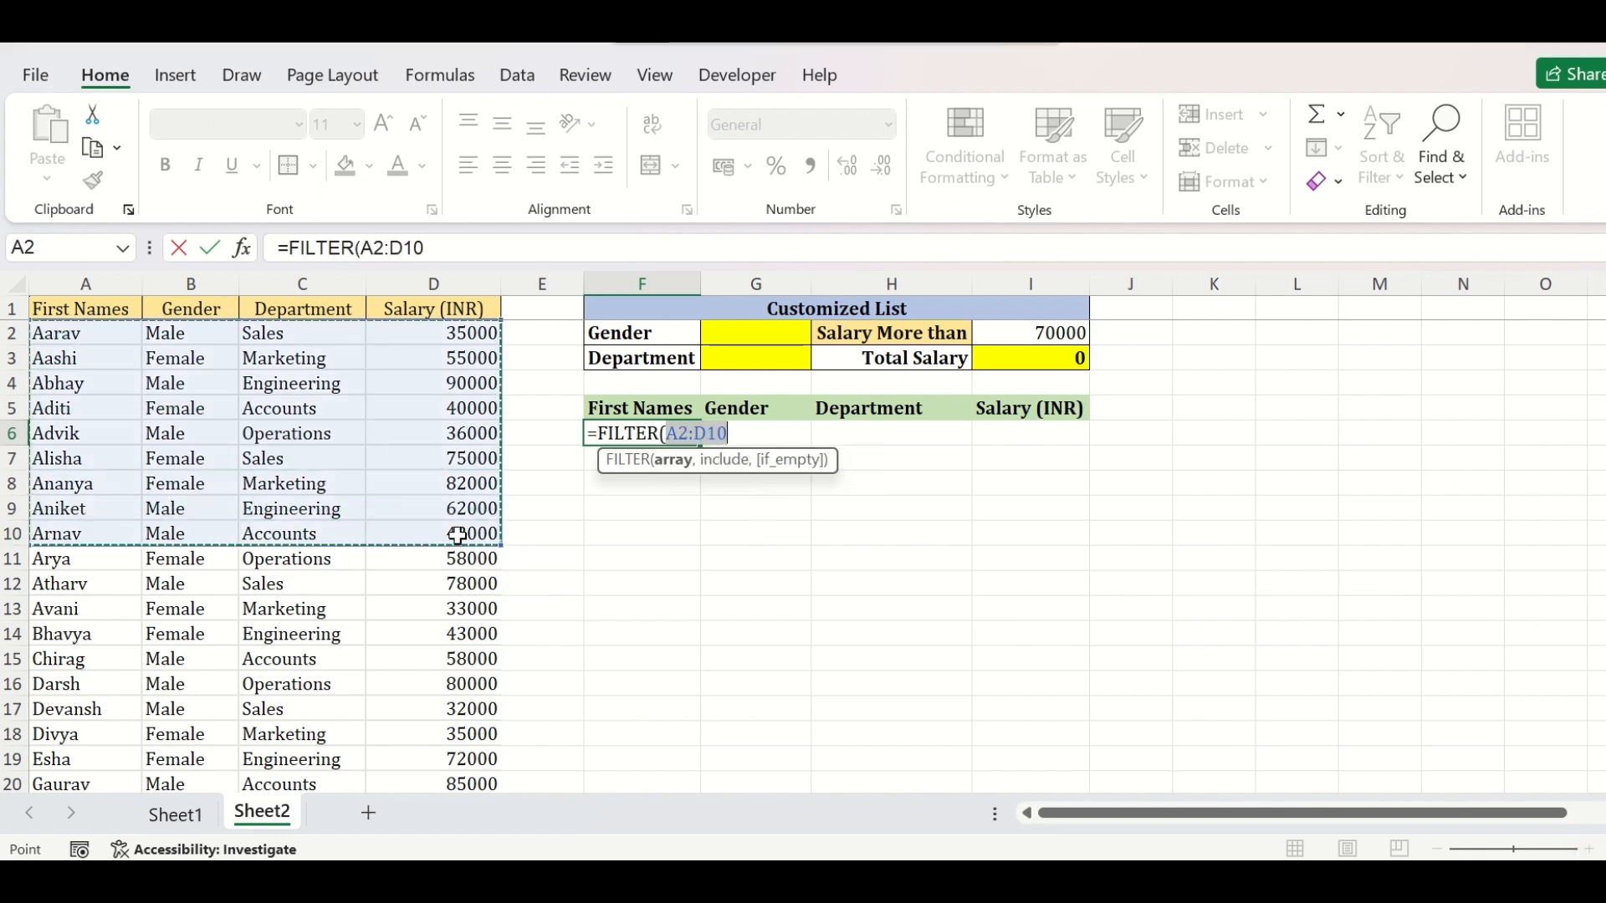
{"action": "key", "text": "ctrl+shift+Down"}
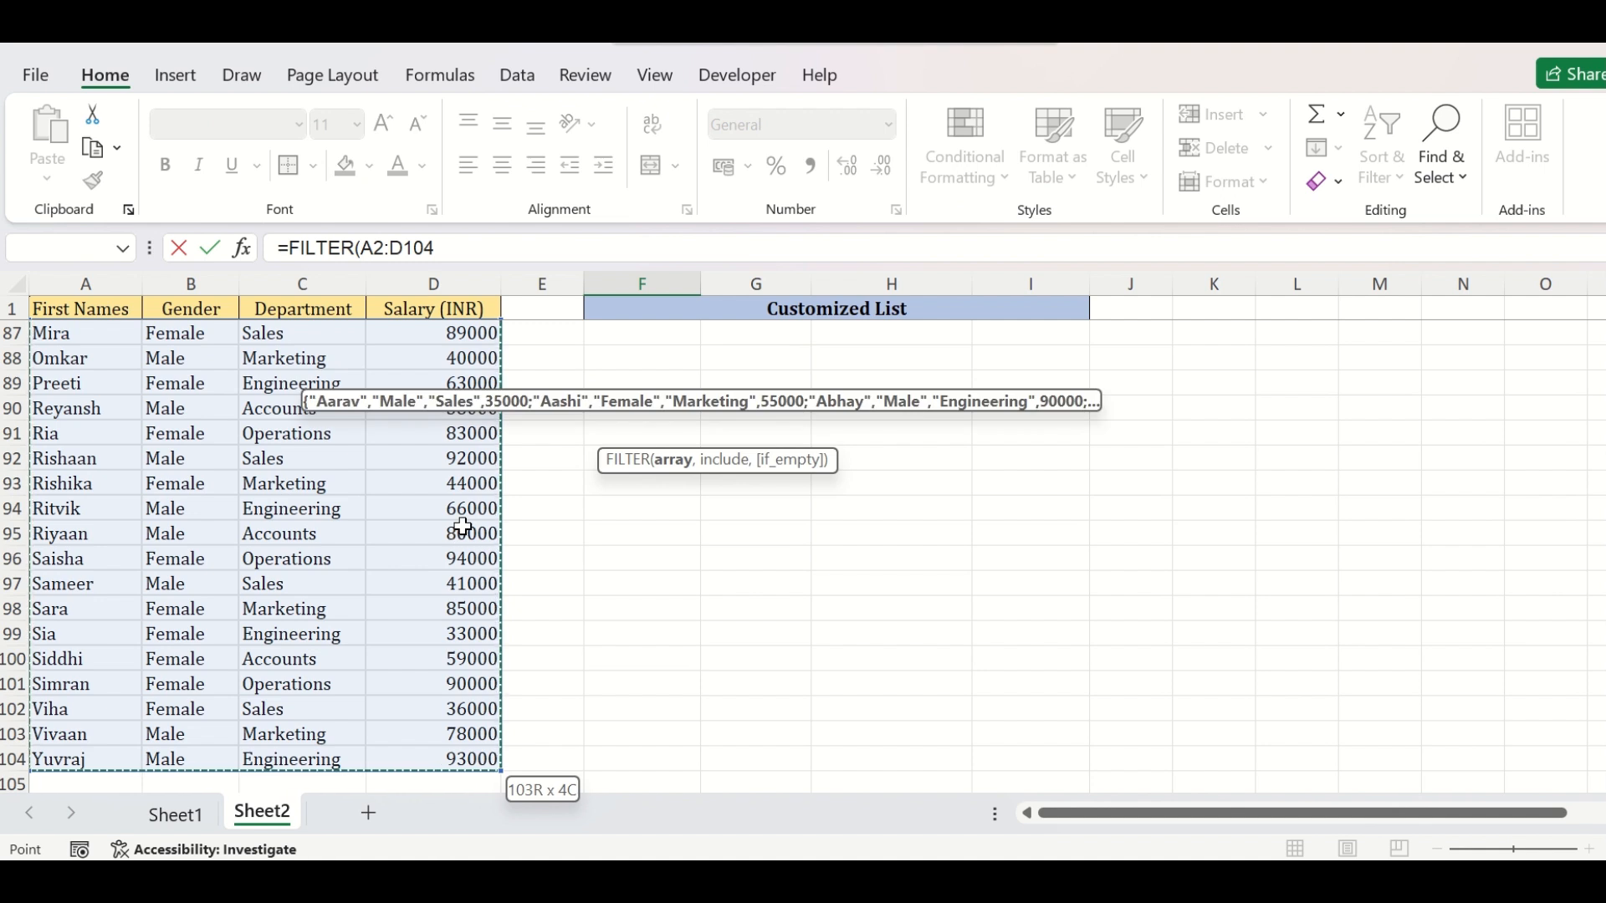
Add a bracketed include condition to the FILTER formula requiring the gender range B2:B104 to equal cell G2.
{"action": "type", "text": ",("}
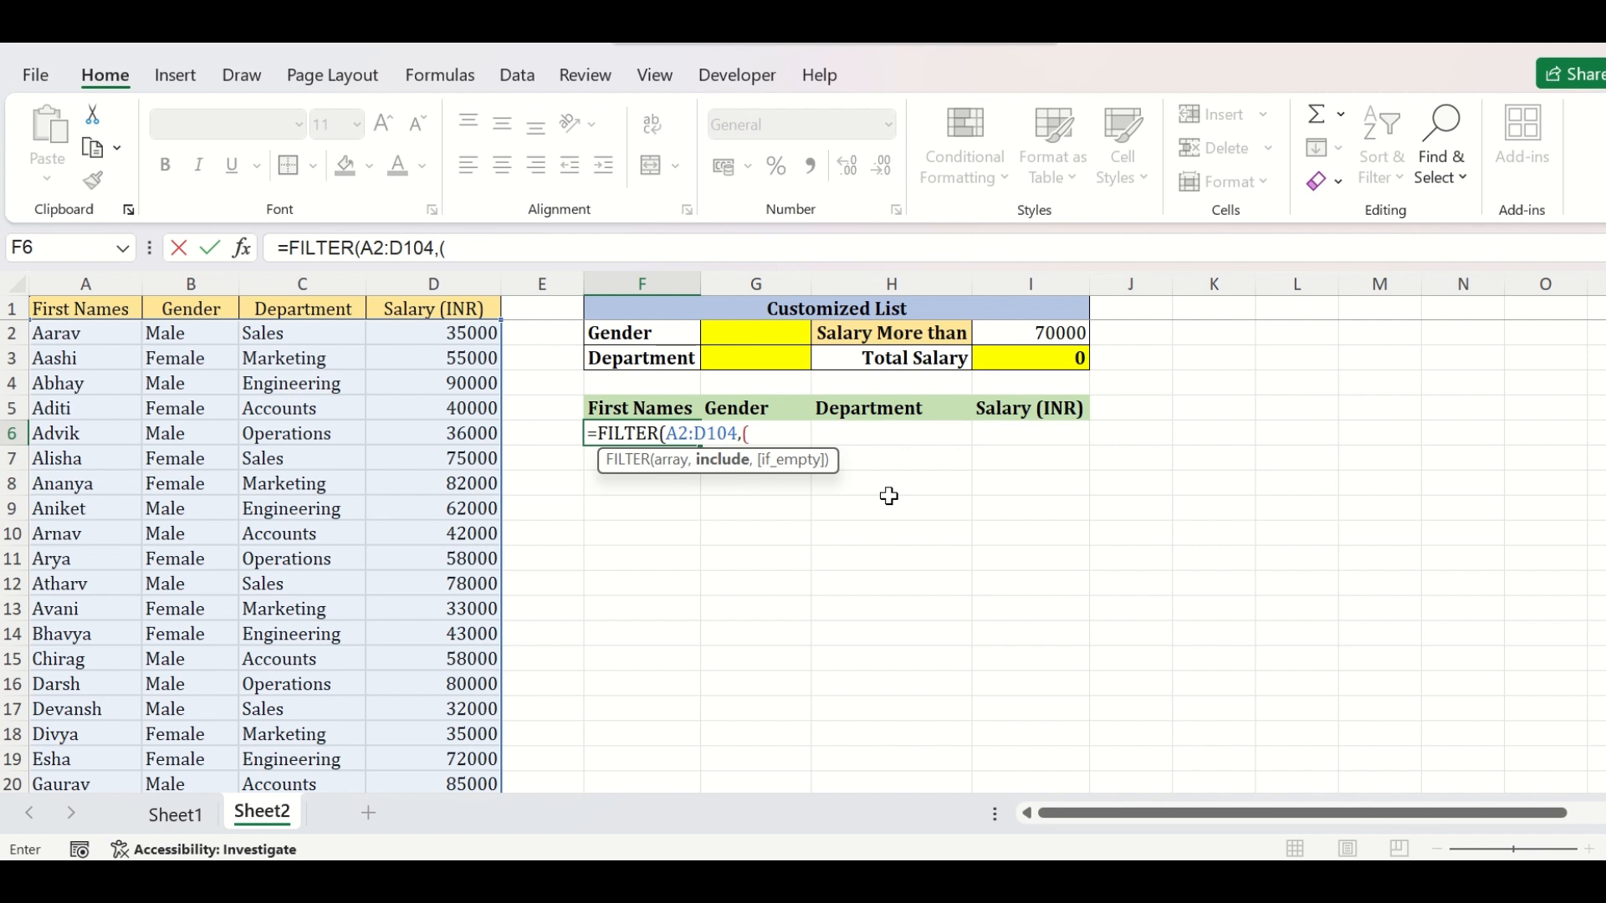
{"action": "left_click", "coordinate": [210, 335]}
{"action": "key", "text": "ctrl+shift+Down"}
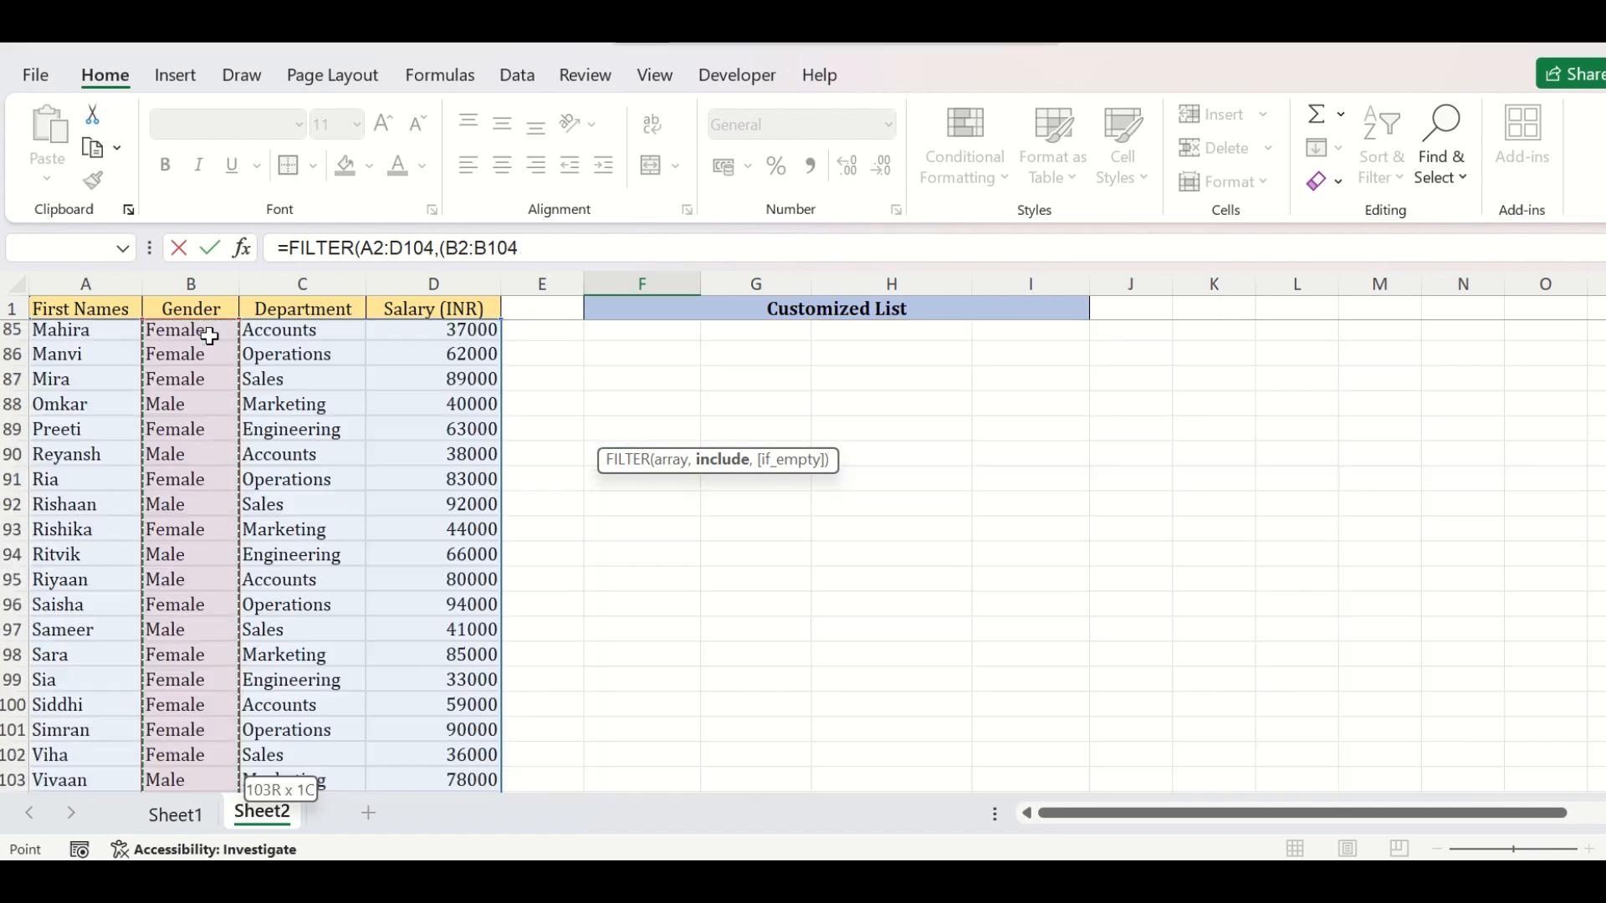
{"action": "scroll", "coordinate": [209, 335], "scroll_direction": "up", "scroll_amount": 20}
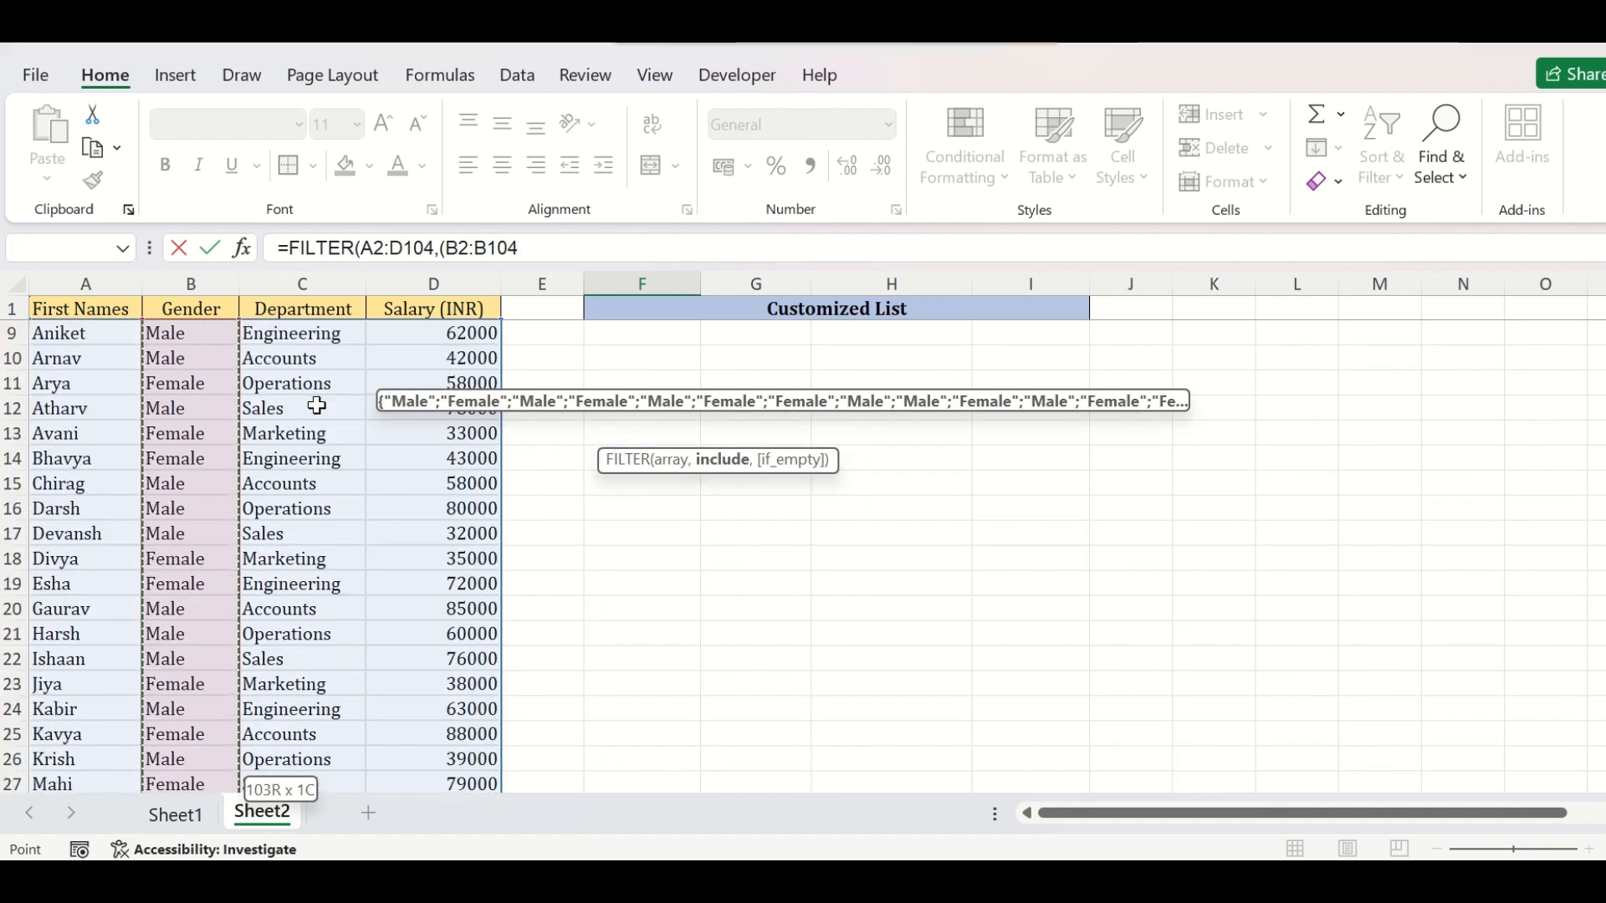
{"action": "scroll", "coordinate": [316, 406], "scroll_direction": "up", "scroll_amount": 3}
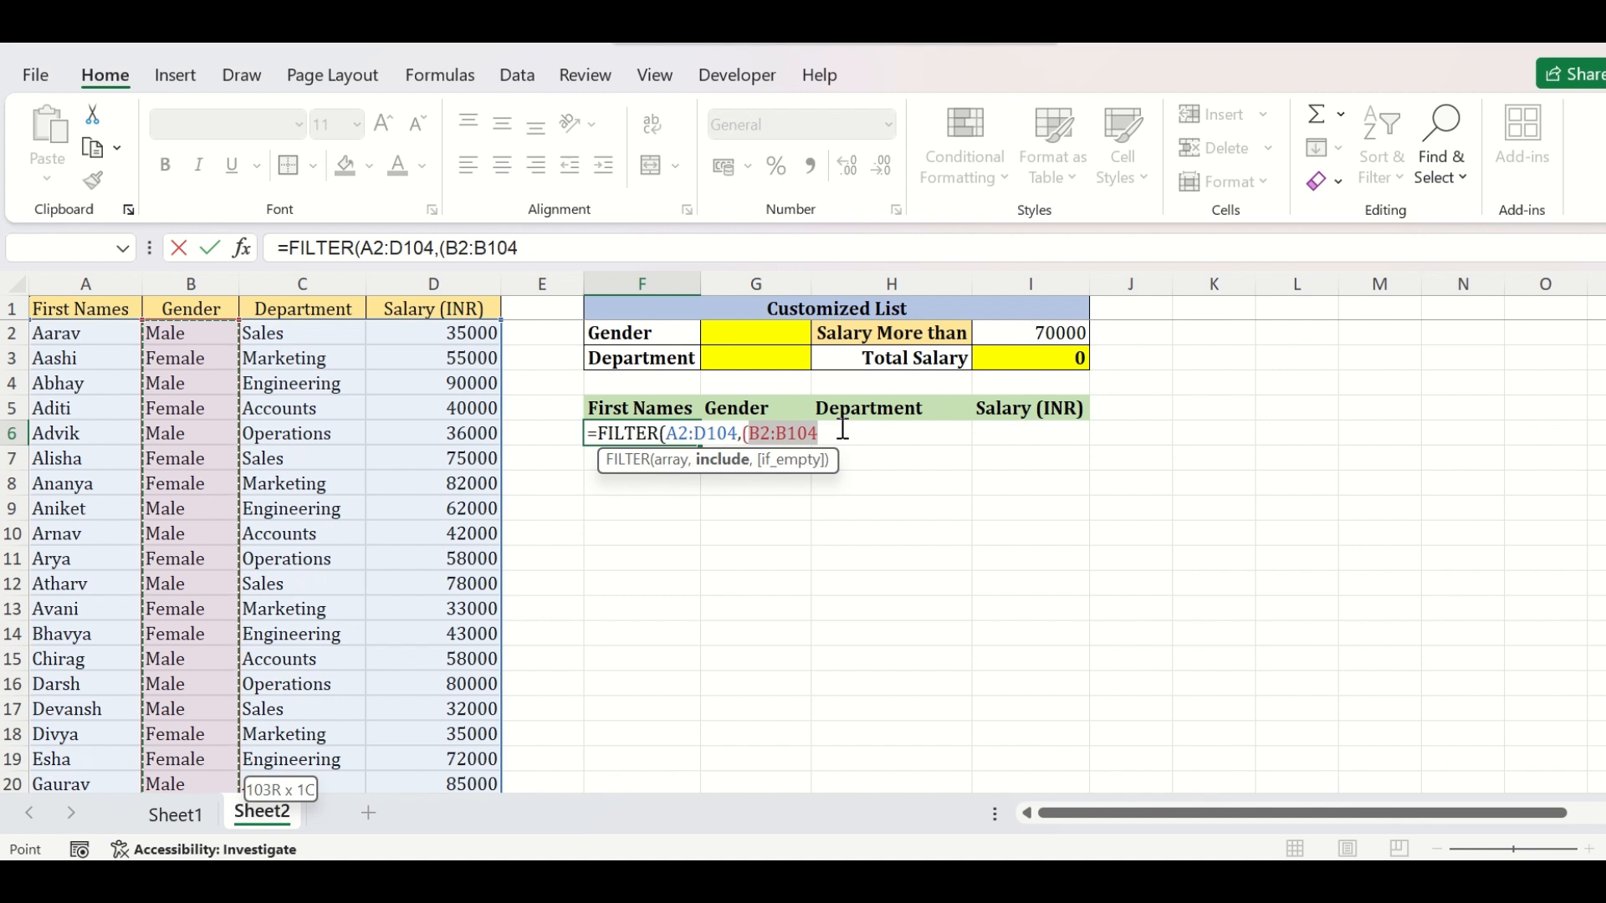
{"action": "type", "text": "="}
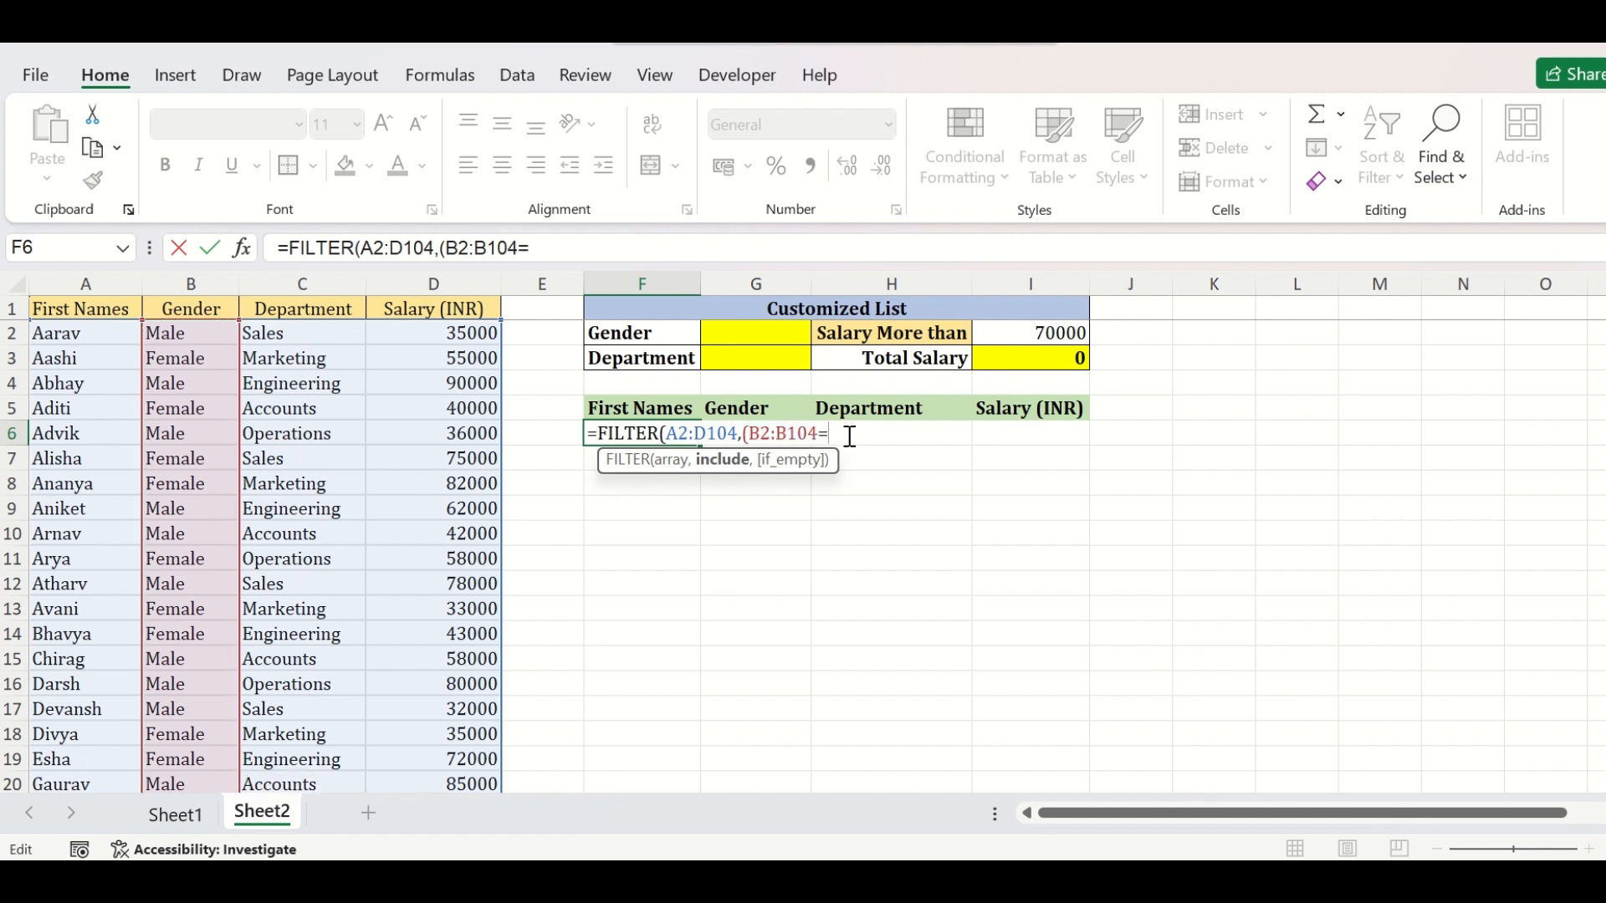
{"action": "left_click", "coordinate": [782, 335]}
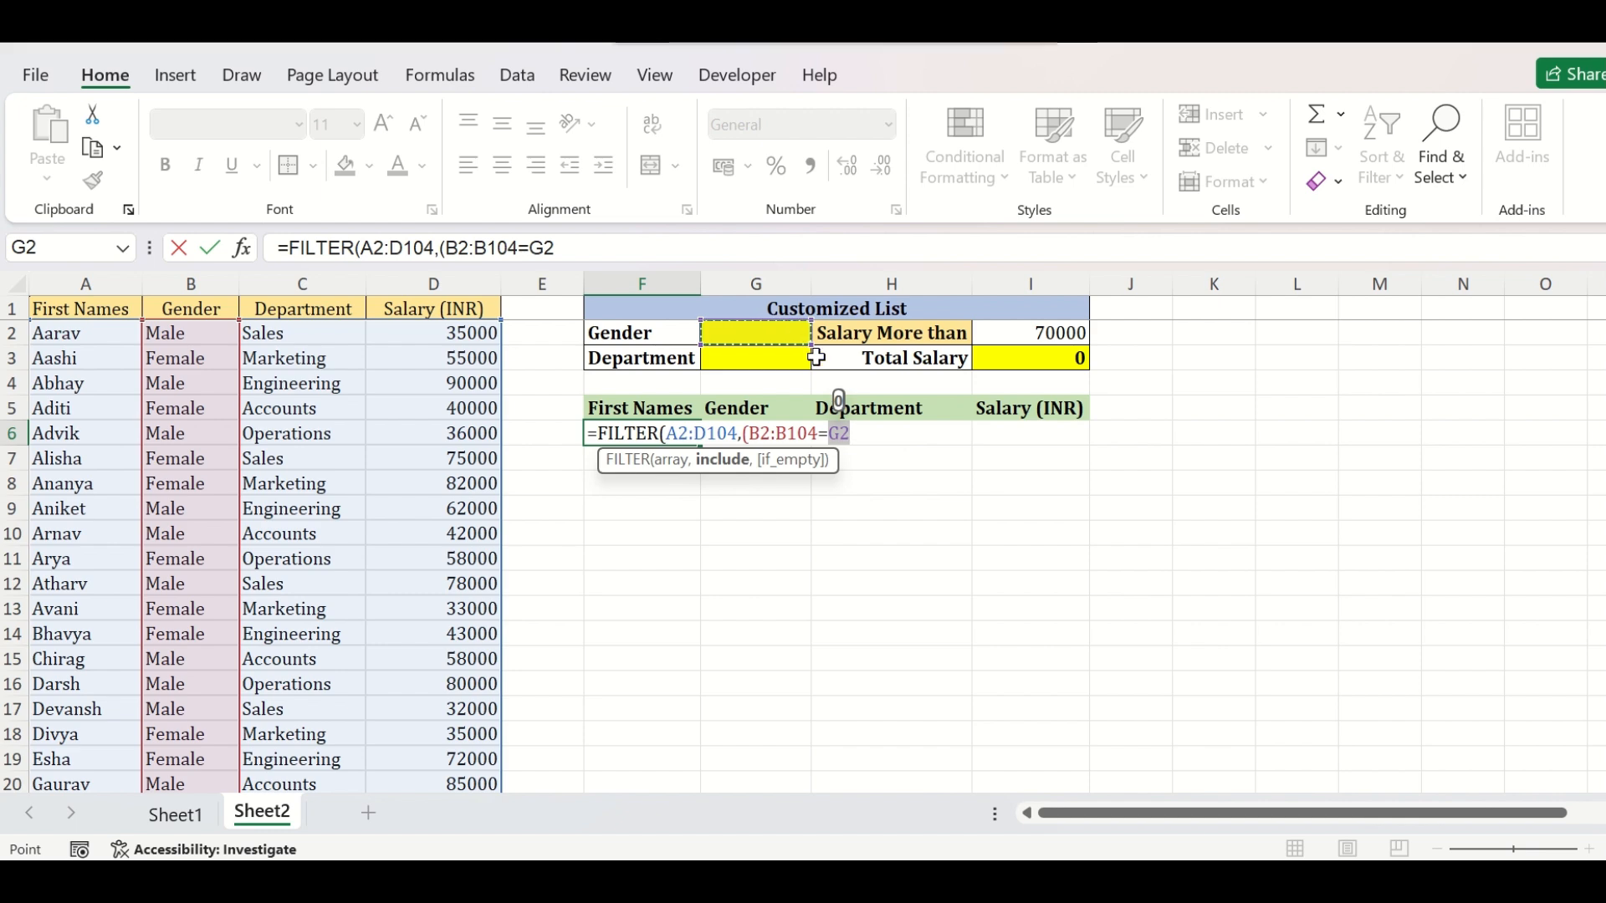
{"action": "type", "text": ")"}
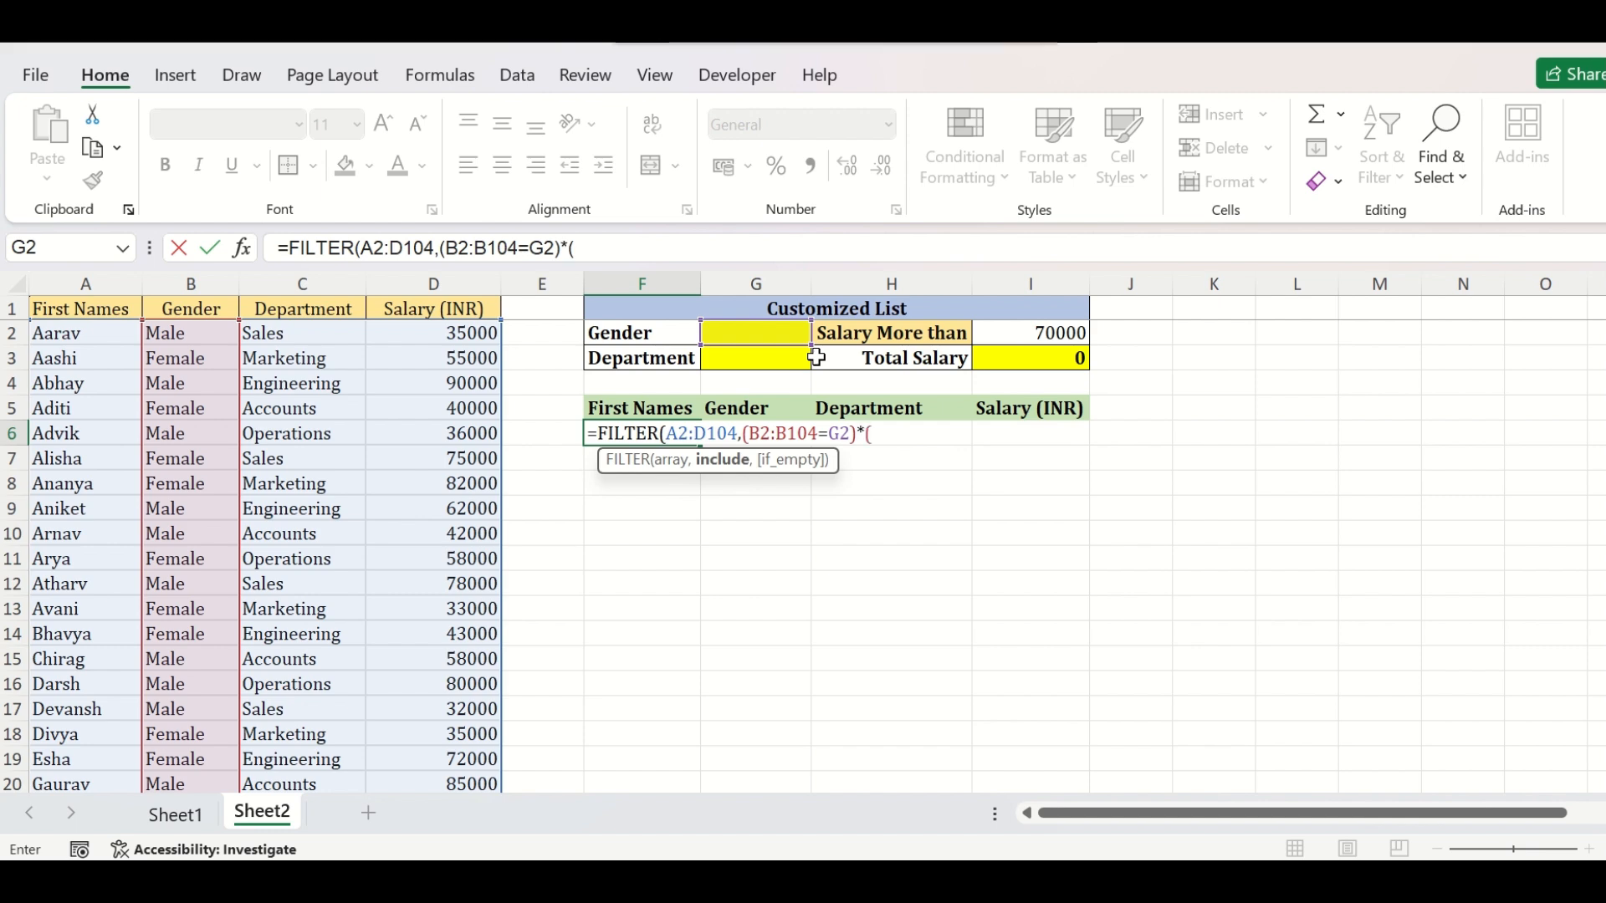
Multiply in a second condition requiring the department range C2:C104 to equal cell G3.
{"action": "type", "text": "*("}
{"action": "left_click", "coordinate": [336, 336]}
{"action": "key", "text": "ctrl+shift+Down"}
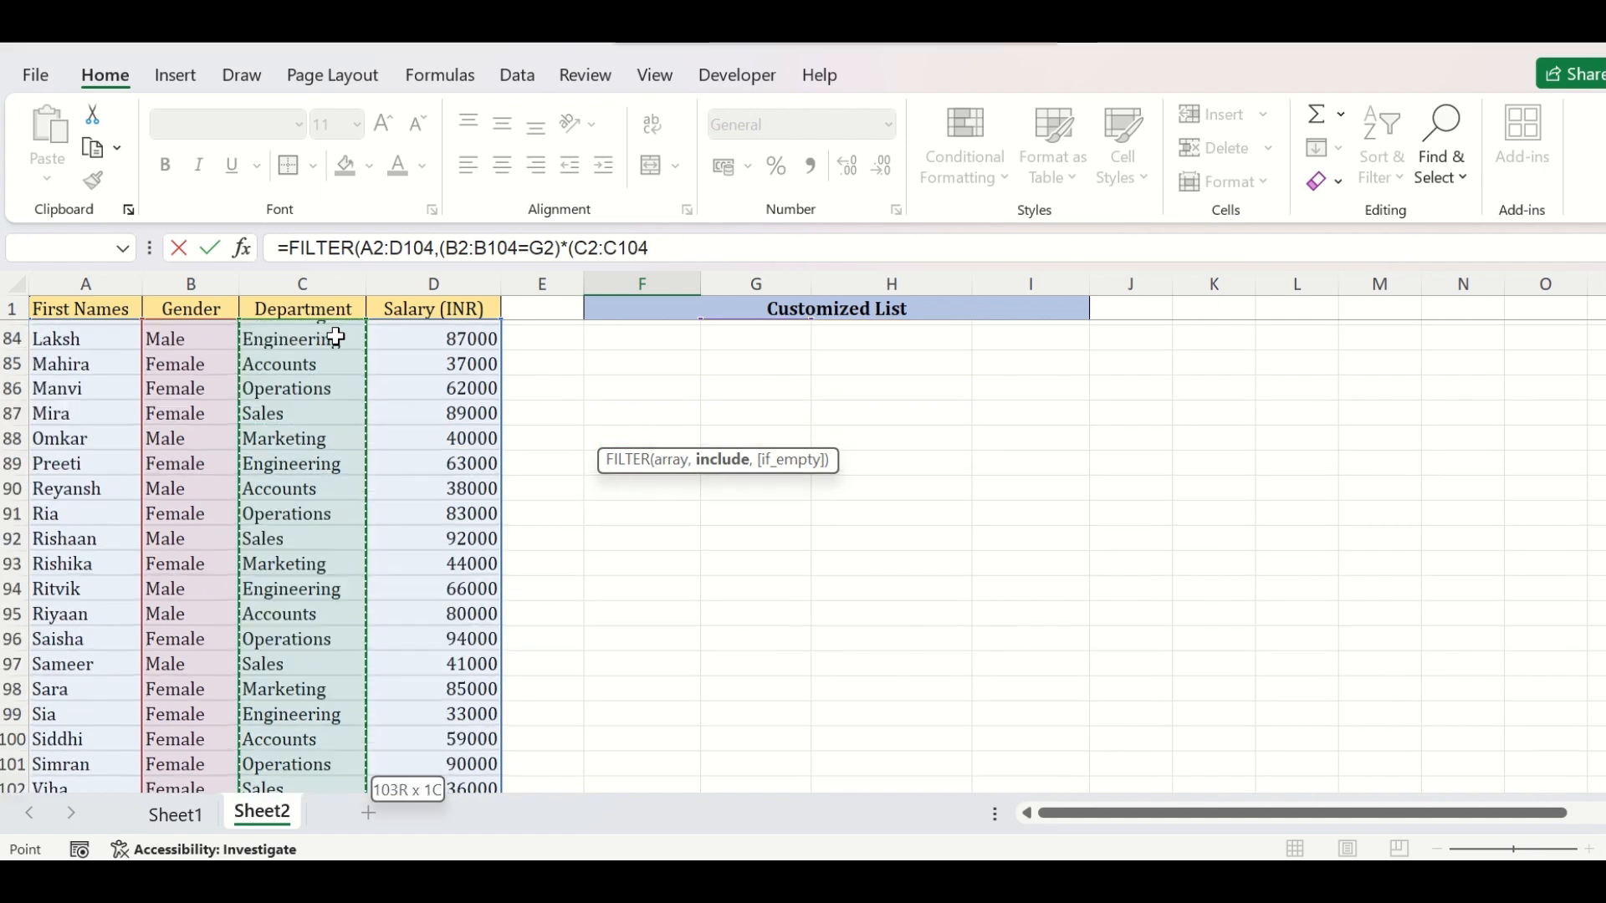
{"action": "type", "text": "="}
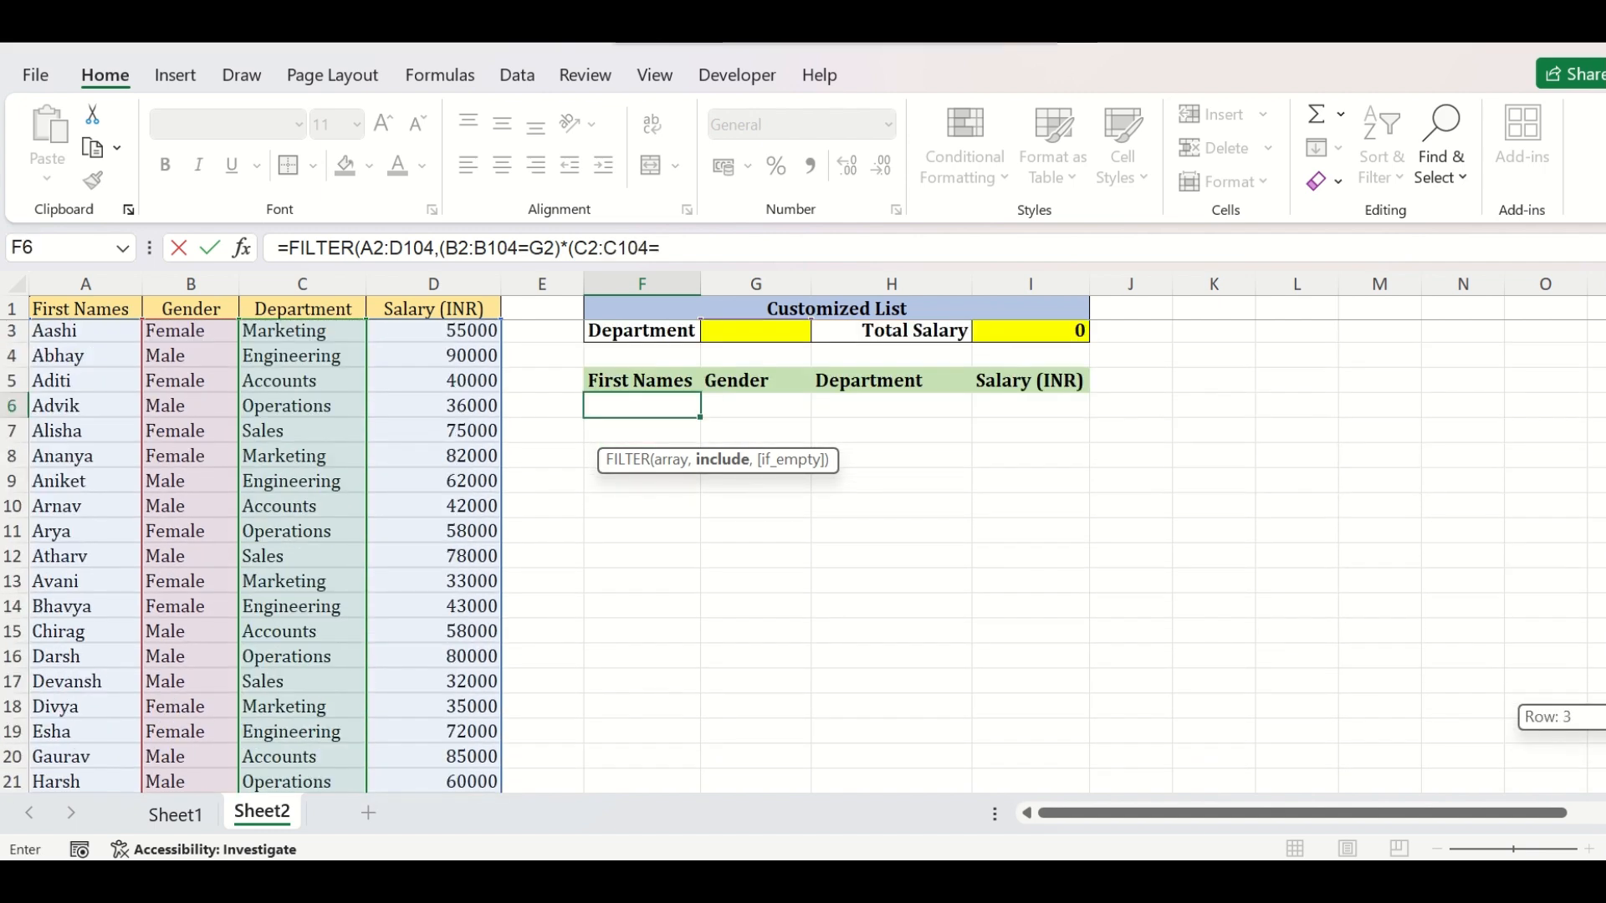
{"action": "left_click", "coordinate": [778, 360]}
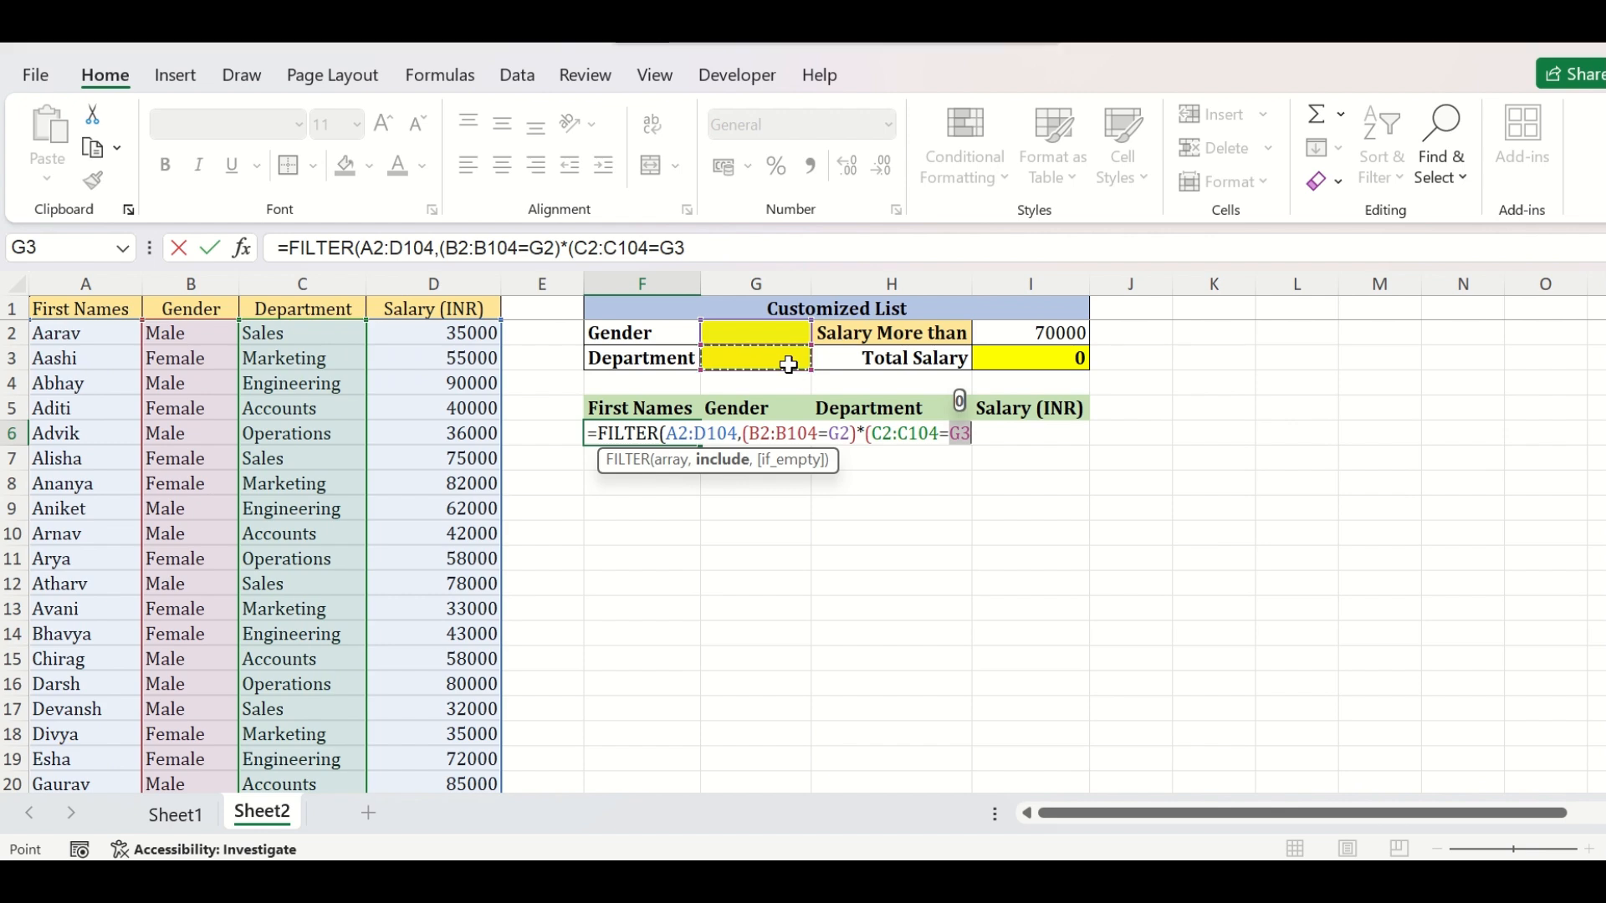
Multiply in a third condition requiring the salary range D2:D104 to be greater than cell I2.
{"action": "type", "text": ")*("}
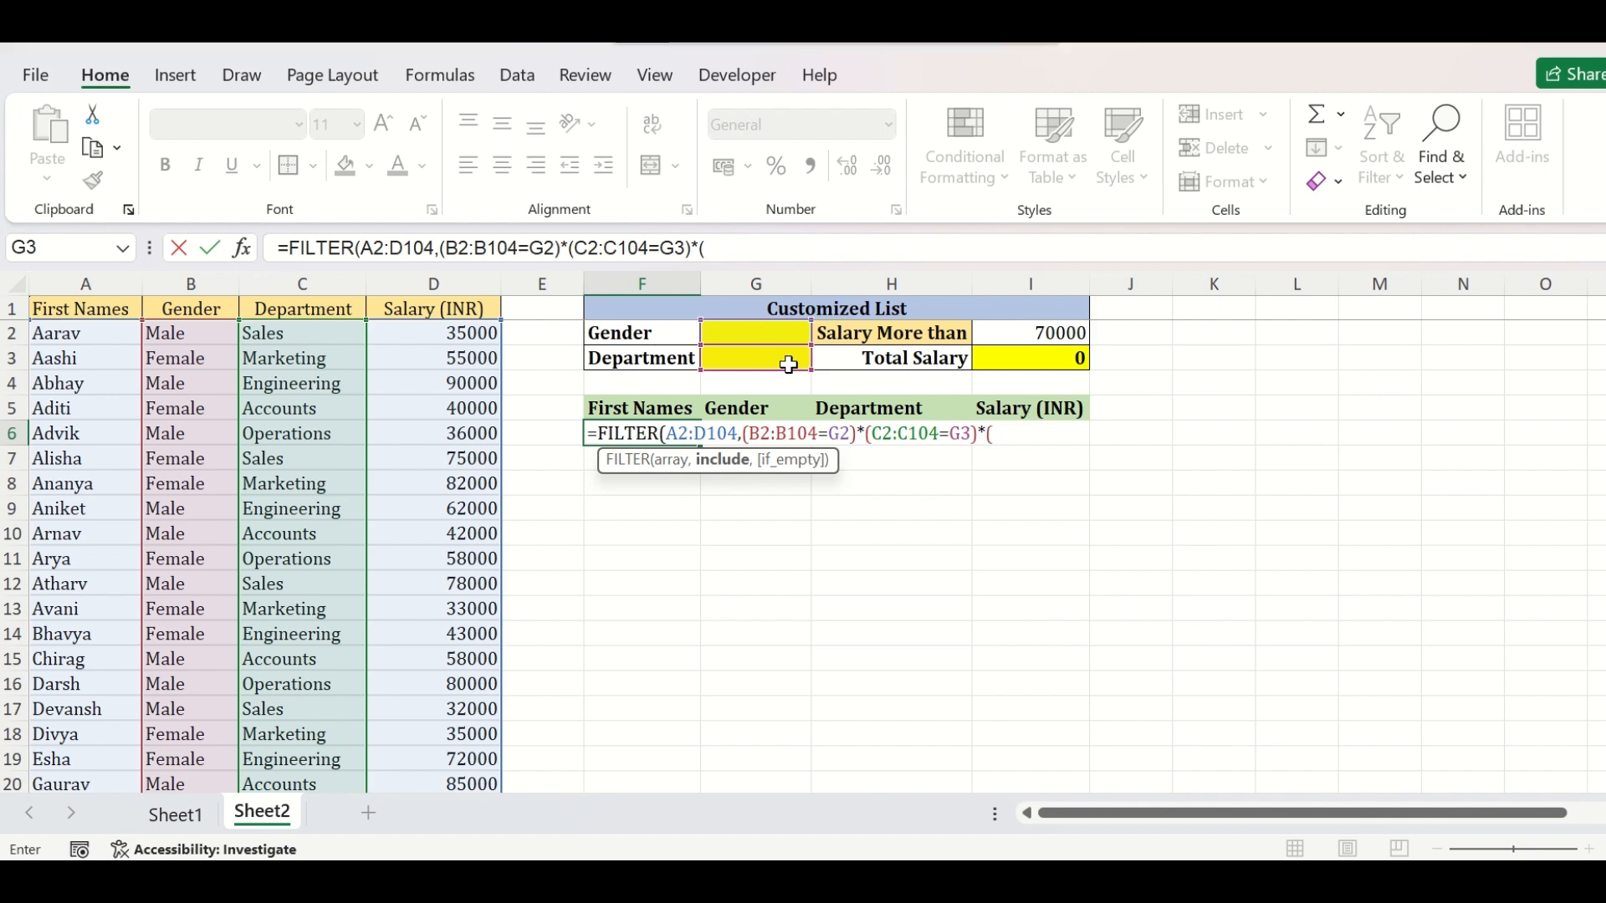
{"action": "left_click", "coordinate": [471, 335]}
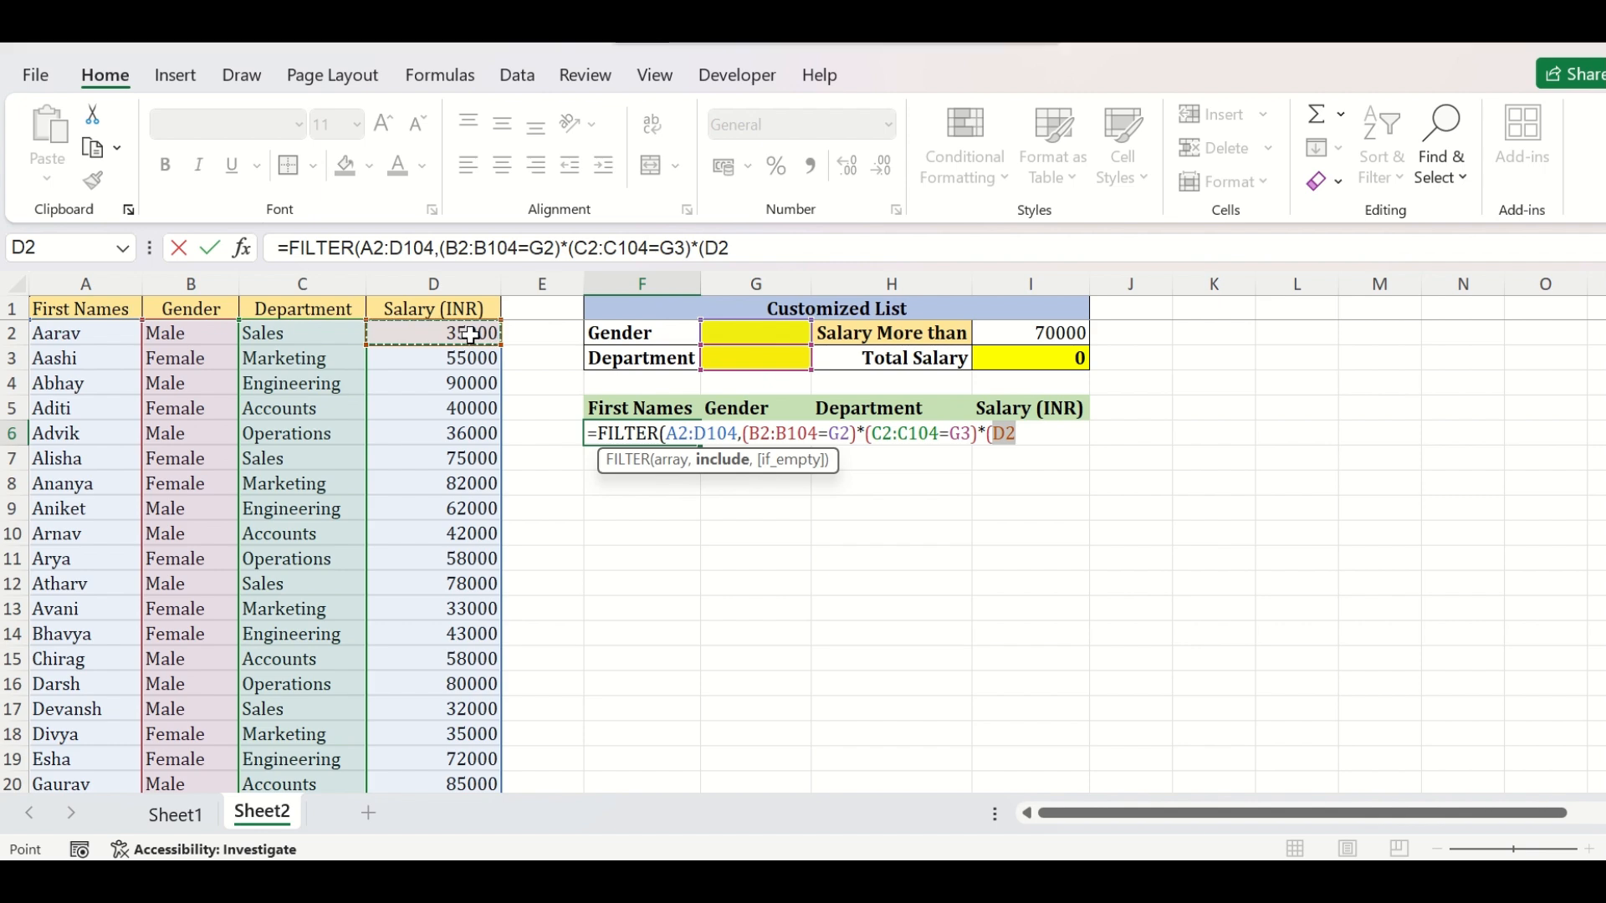
{"action": "key", "text": "ctrl+shift+Down"}
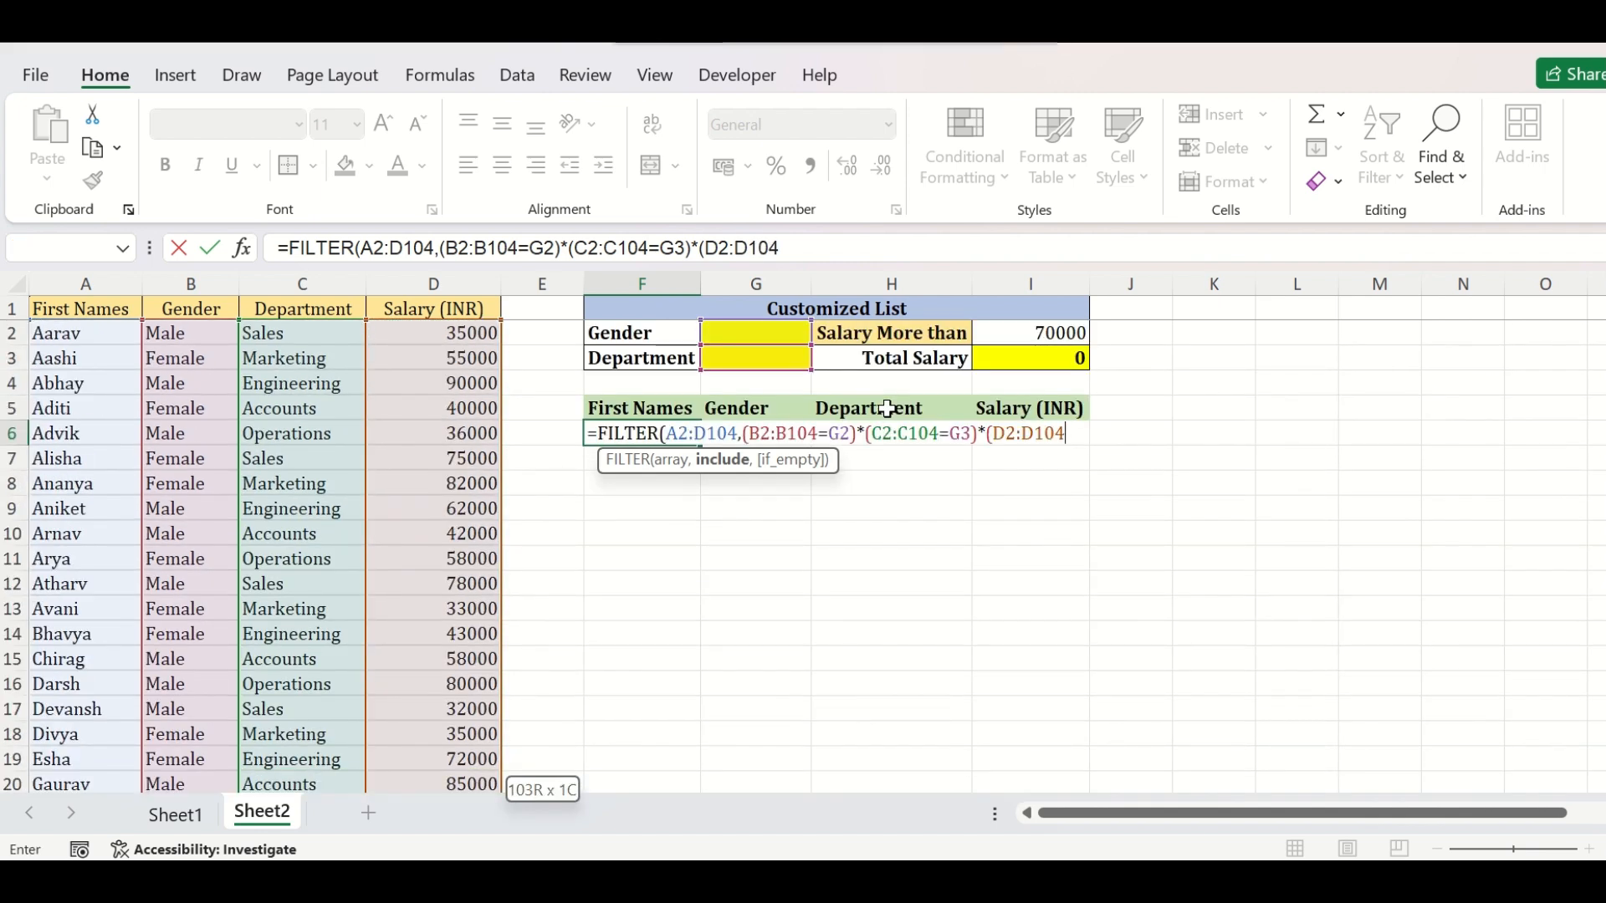
{"action": "type", "text": ">"}
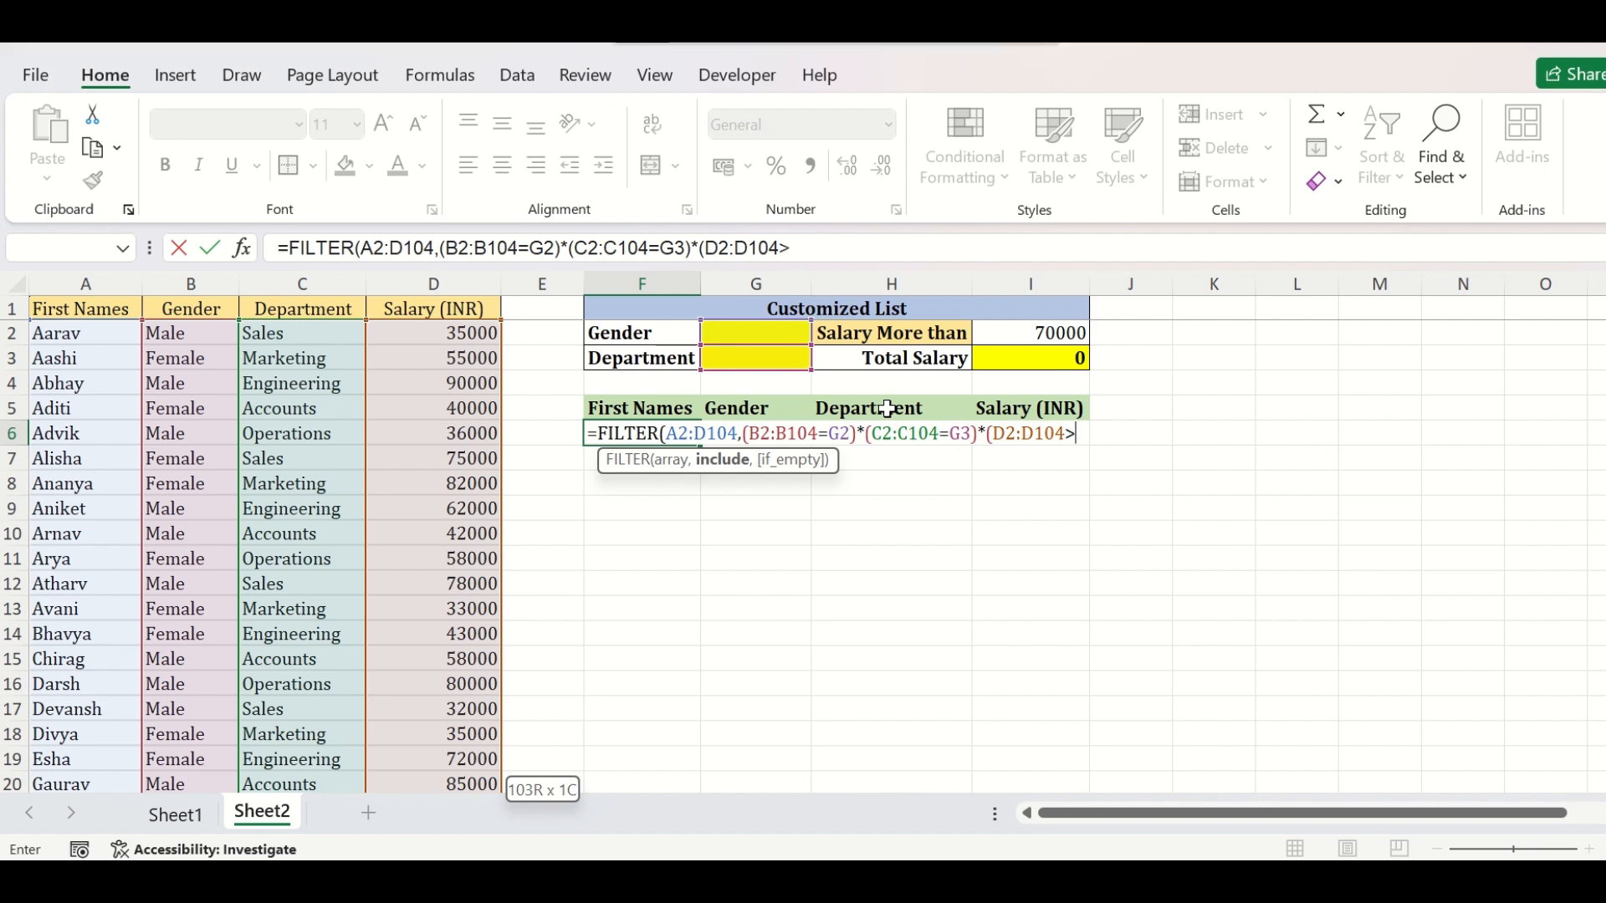
{"action": "left_click", "coordinate": [1030, 333]}
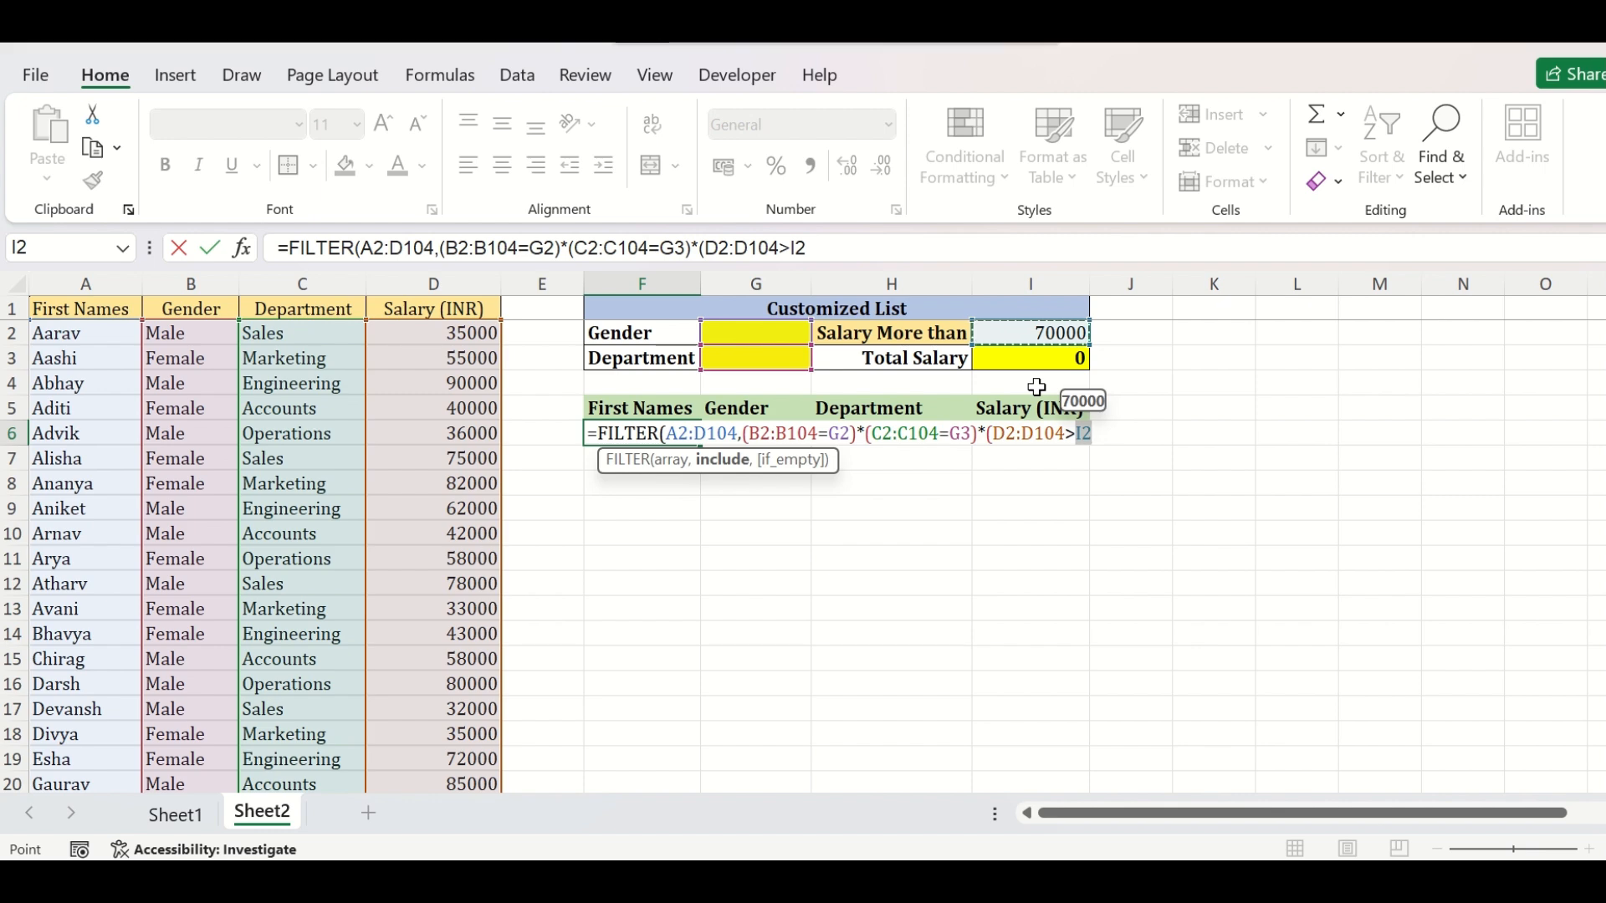
{"action": "type", "text": ")"}
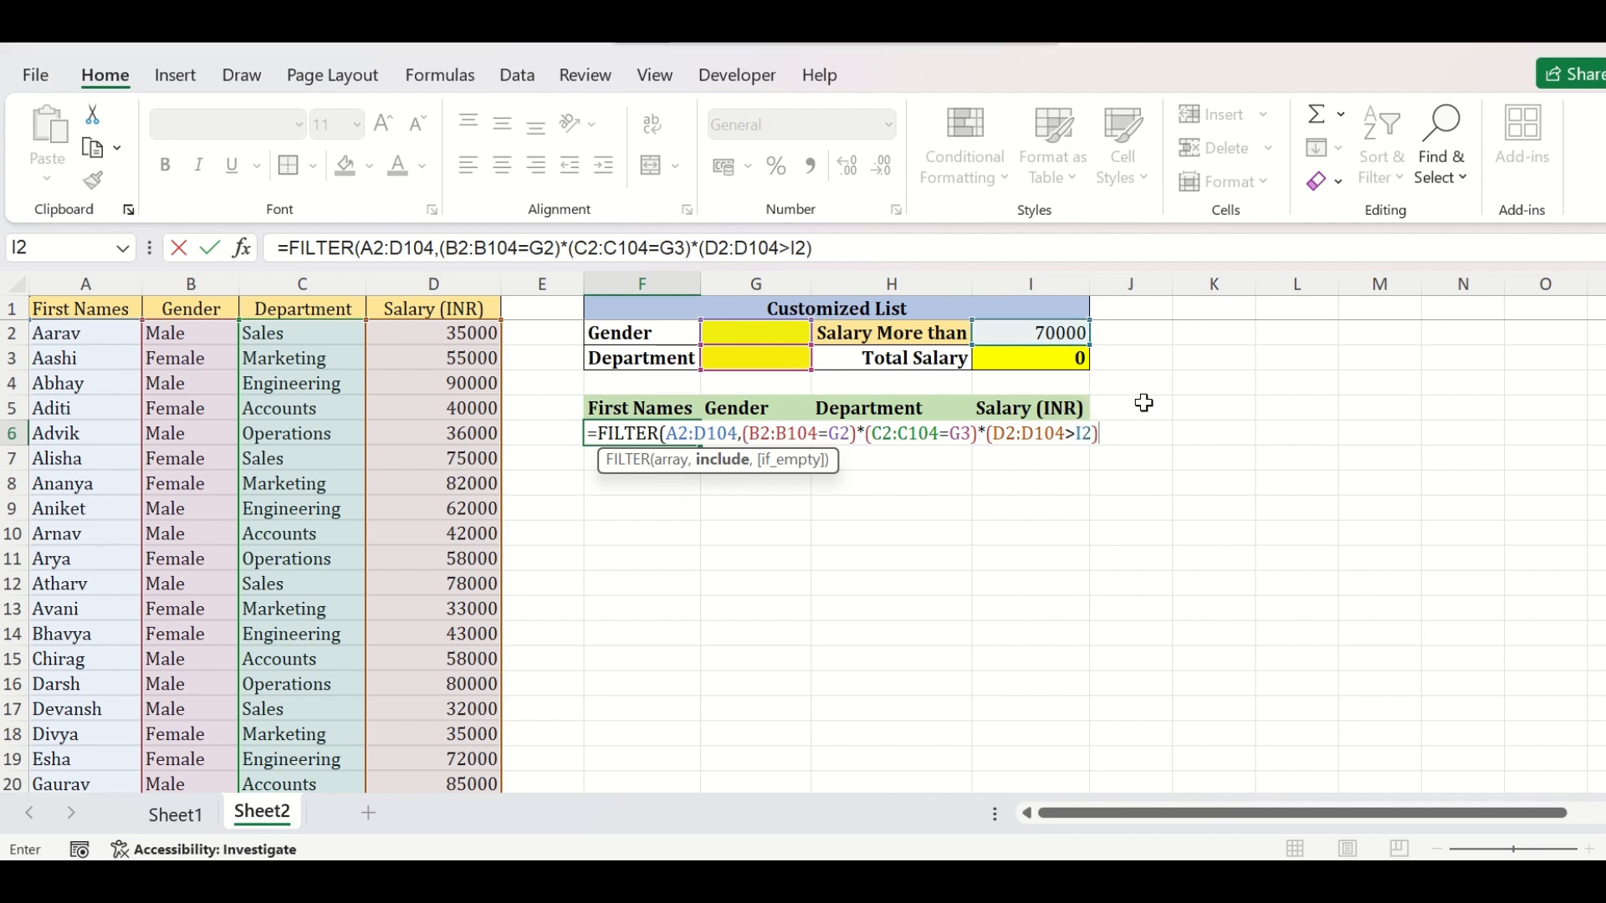
Set the FILTER formula's if-empty text to "There is no such data" and enter the completed formula.
{"action": "type", "text": ","}
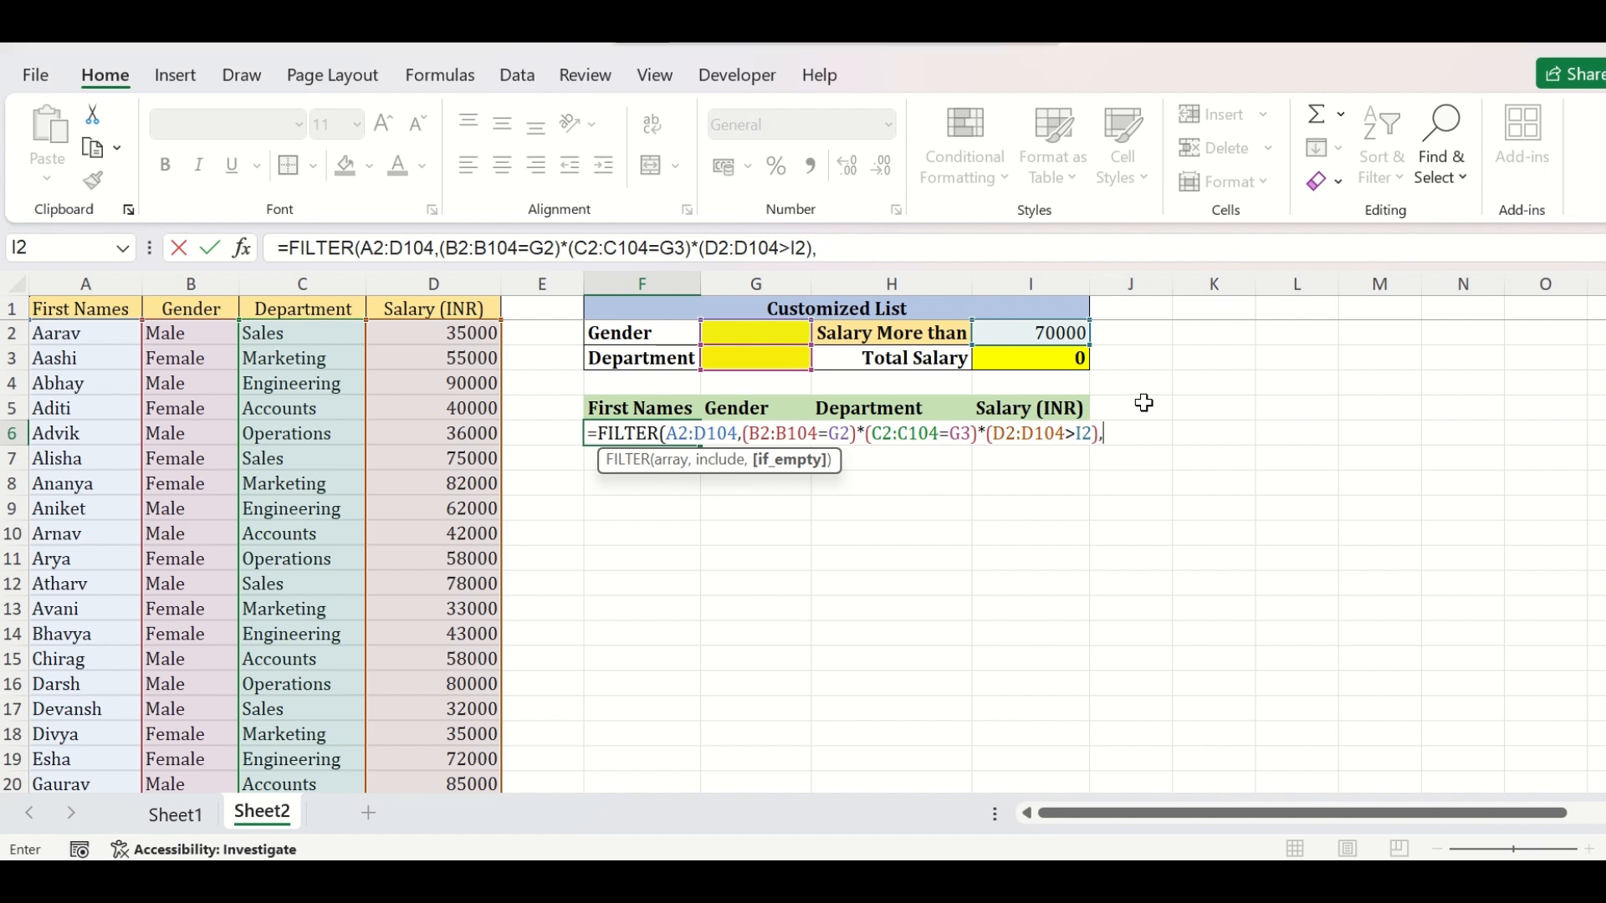
{"action": "type", "text": "\"There is"}
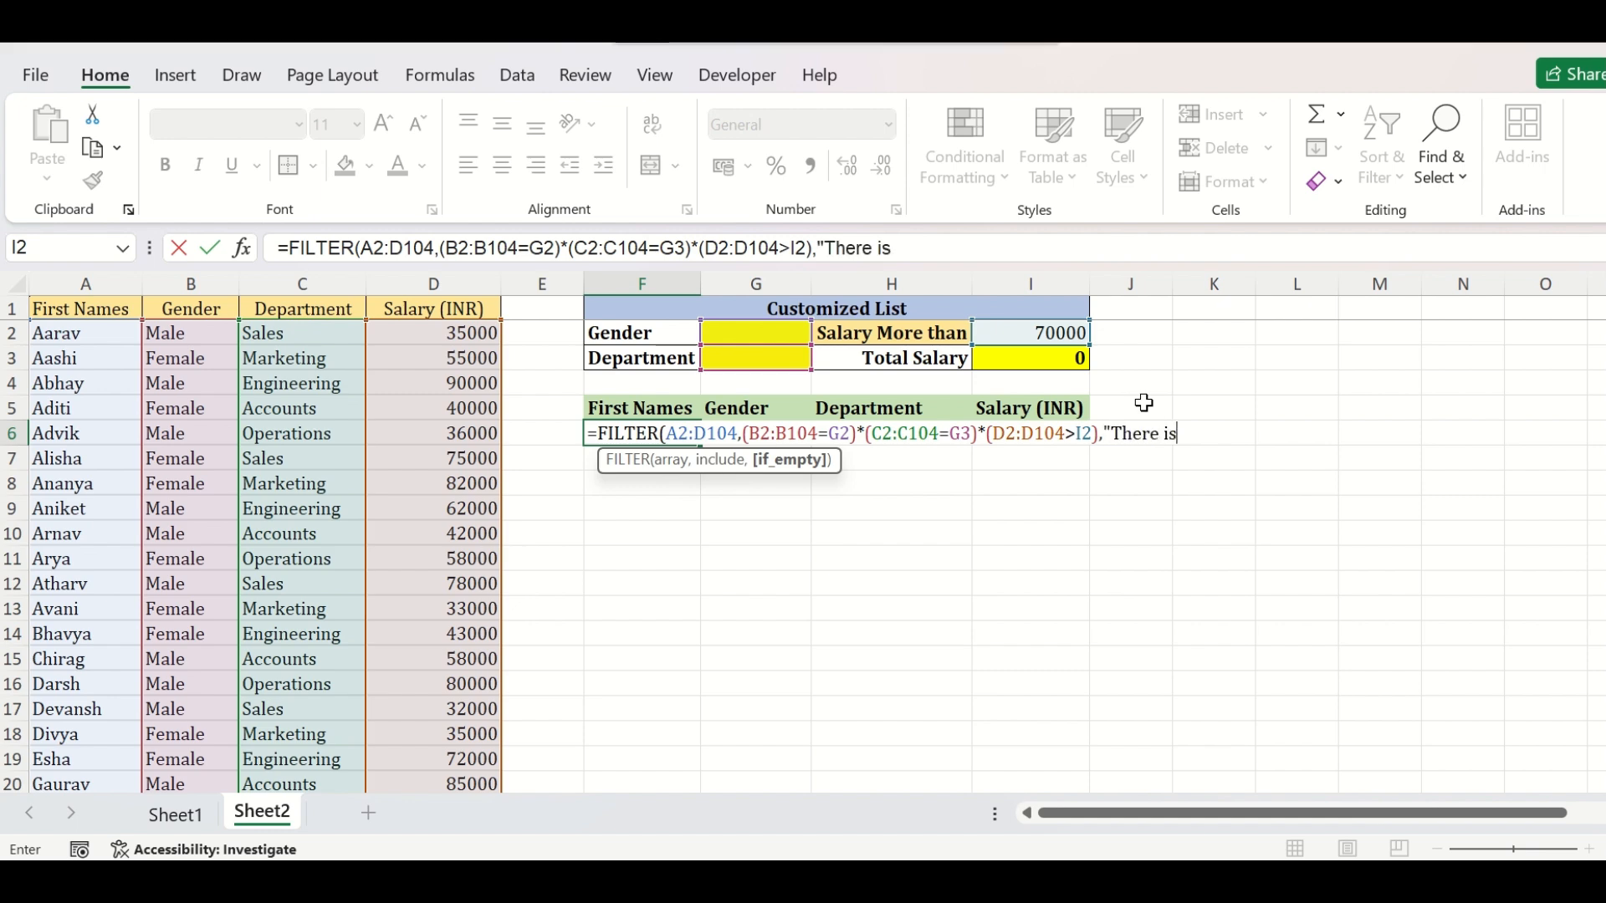
{"action": "type", "text": " no such data"}
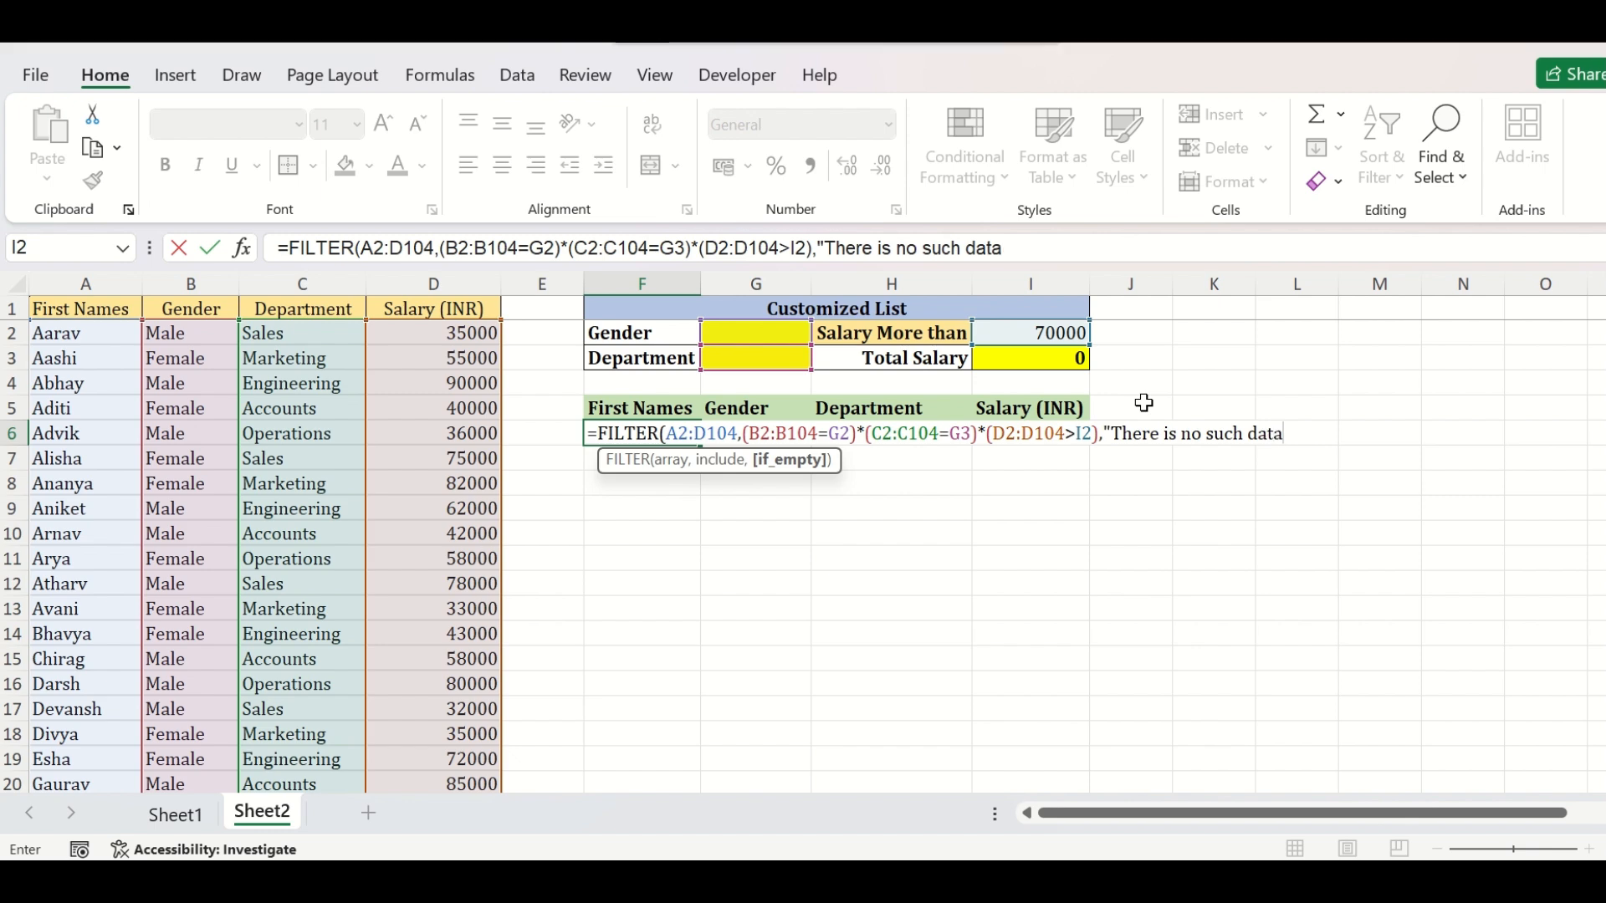
{"action": "type", "text": "\")"}
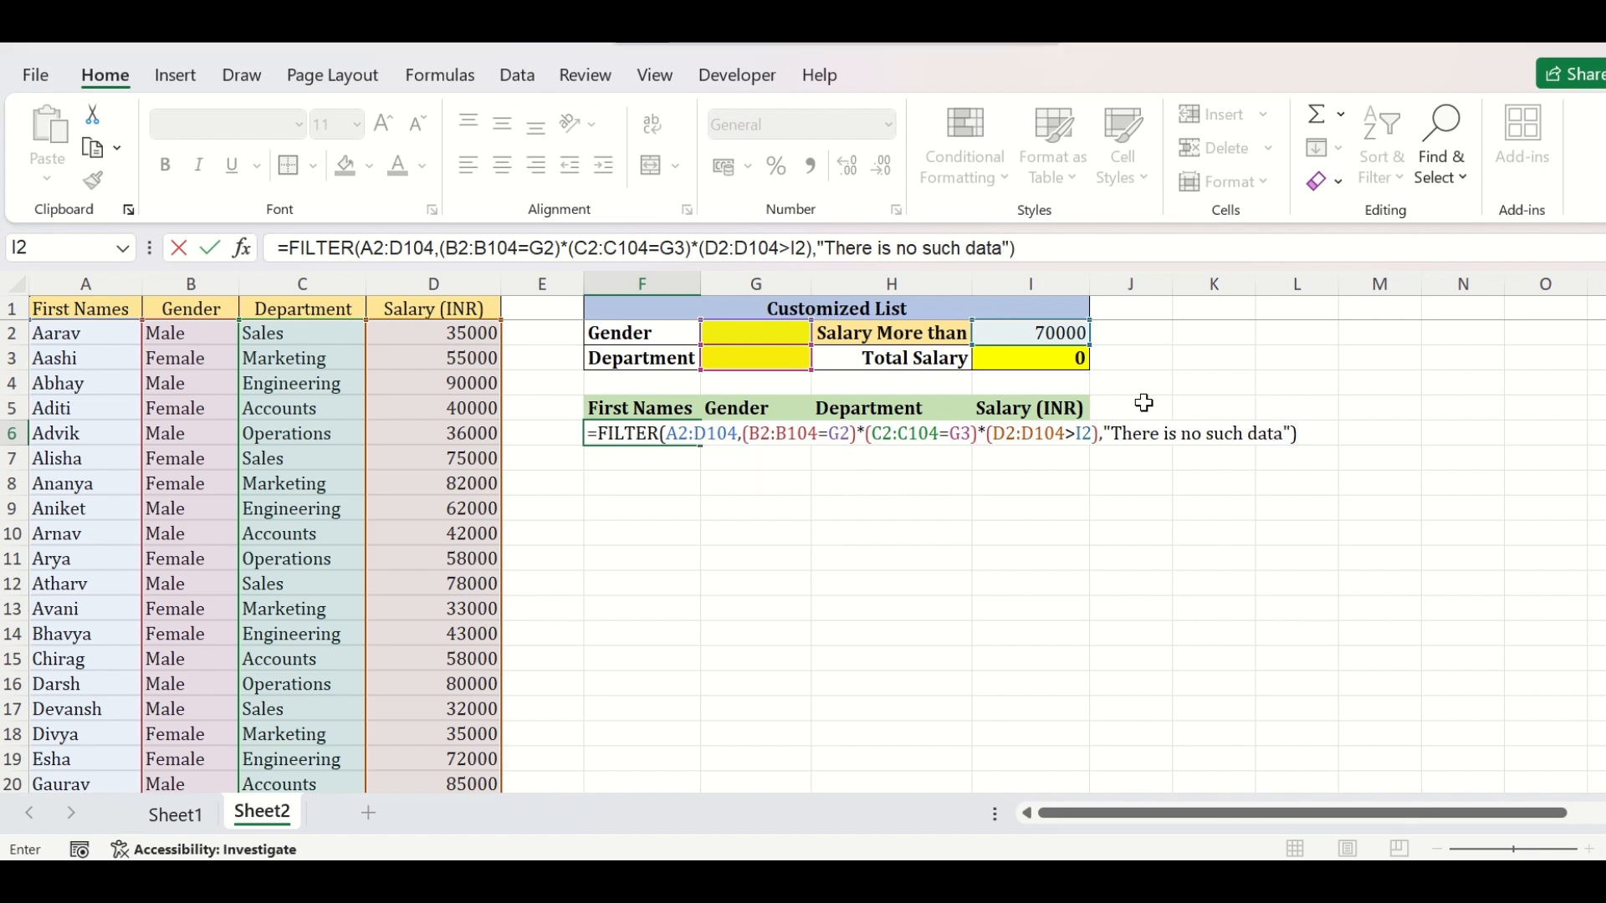
{"action": "key", "text": "Return"}
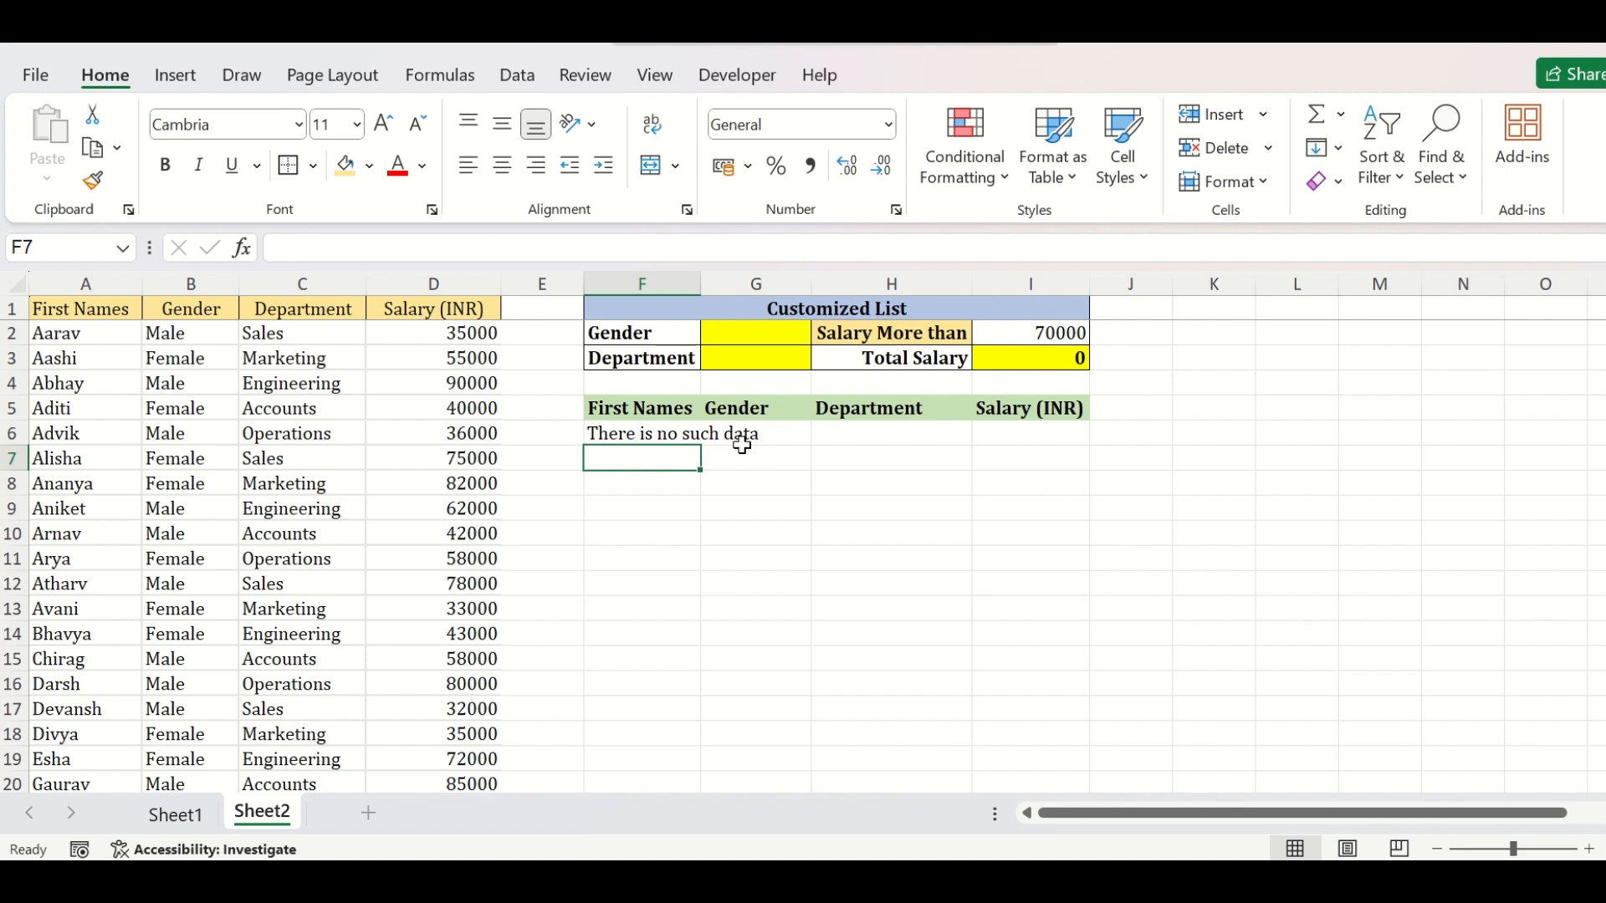
Enter Female as the gender criterion in G2 and Operations as the department in G3, and select the filtered list F5:I12.
{"action": "left_click", "coordinate": [790, 339]}
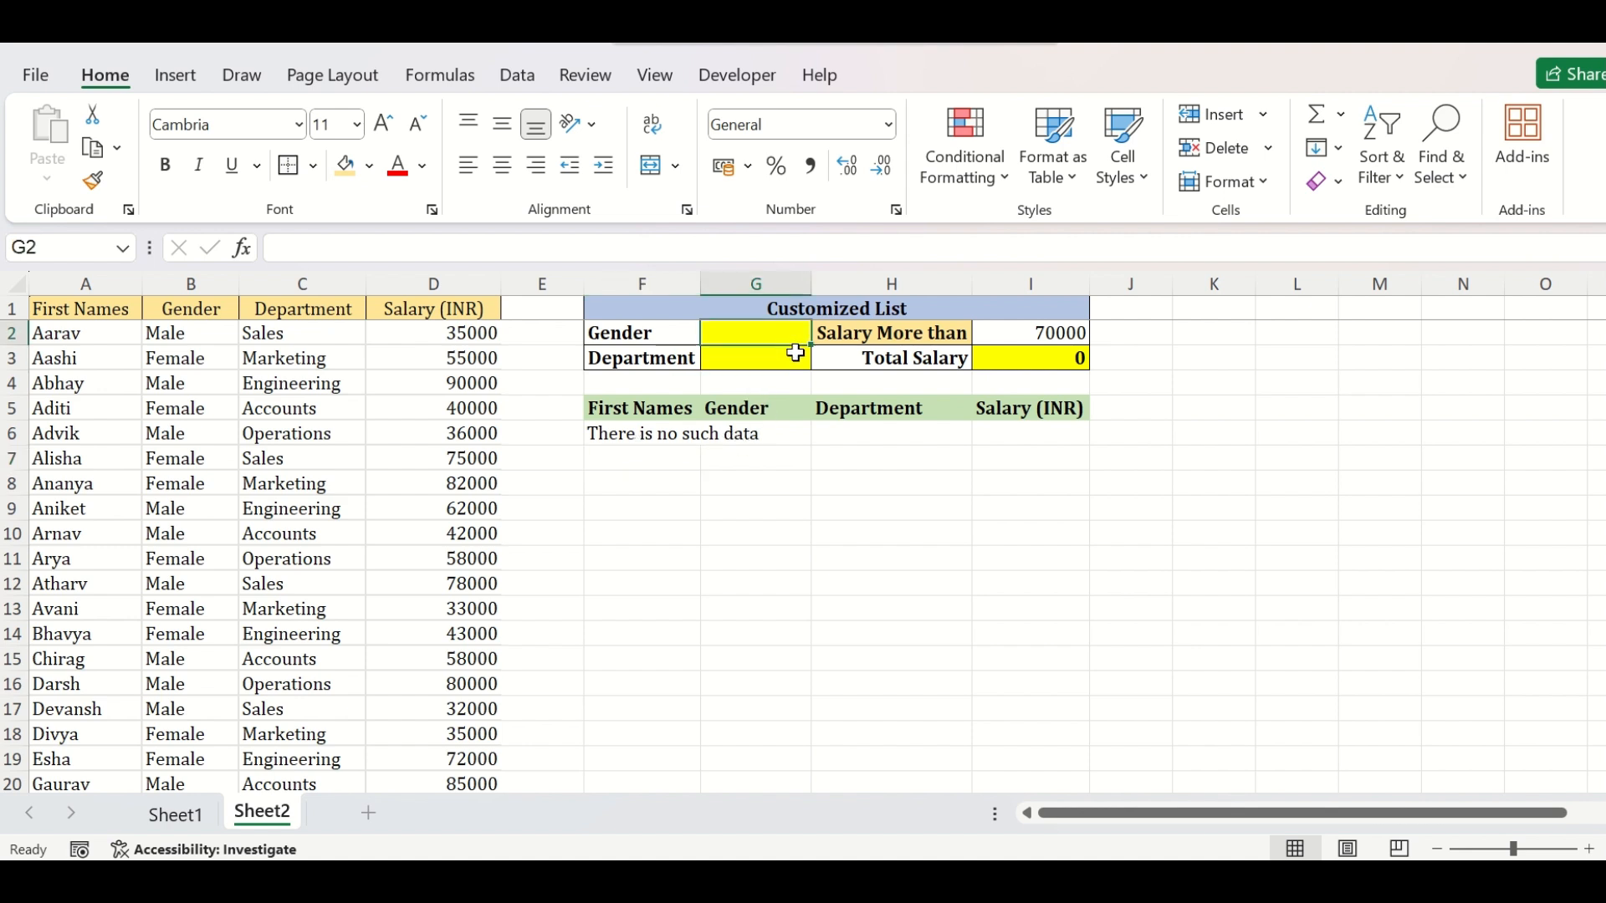
{"action": "left_click", "coordinate": [796, 355]}
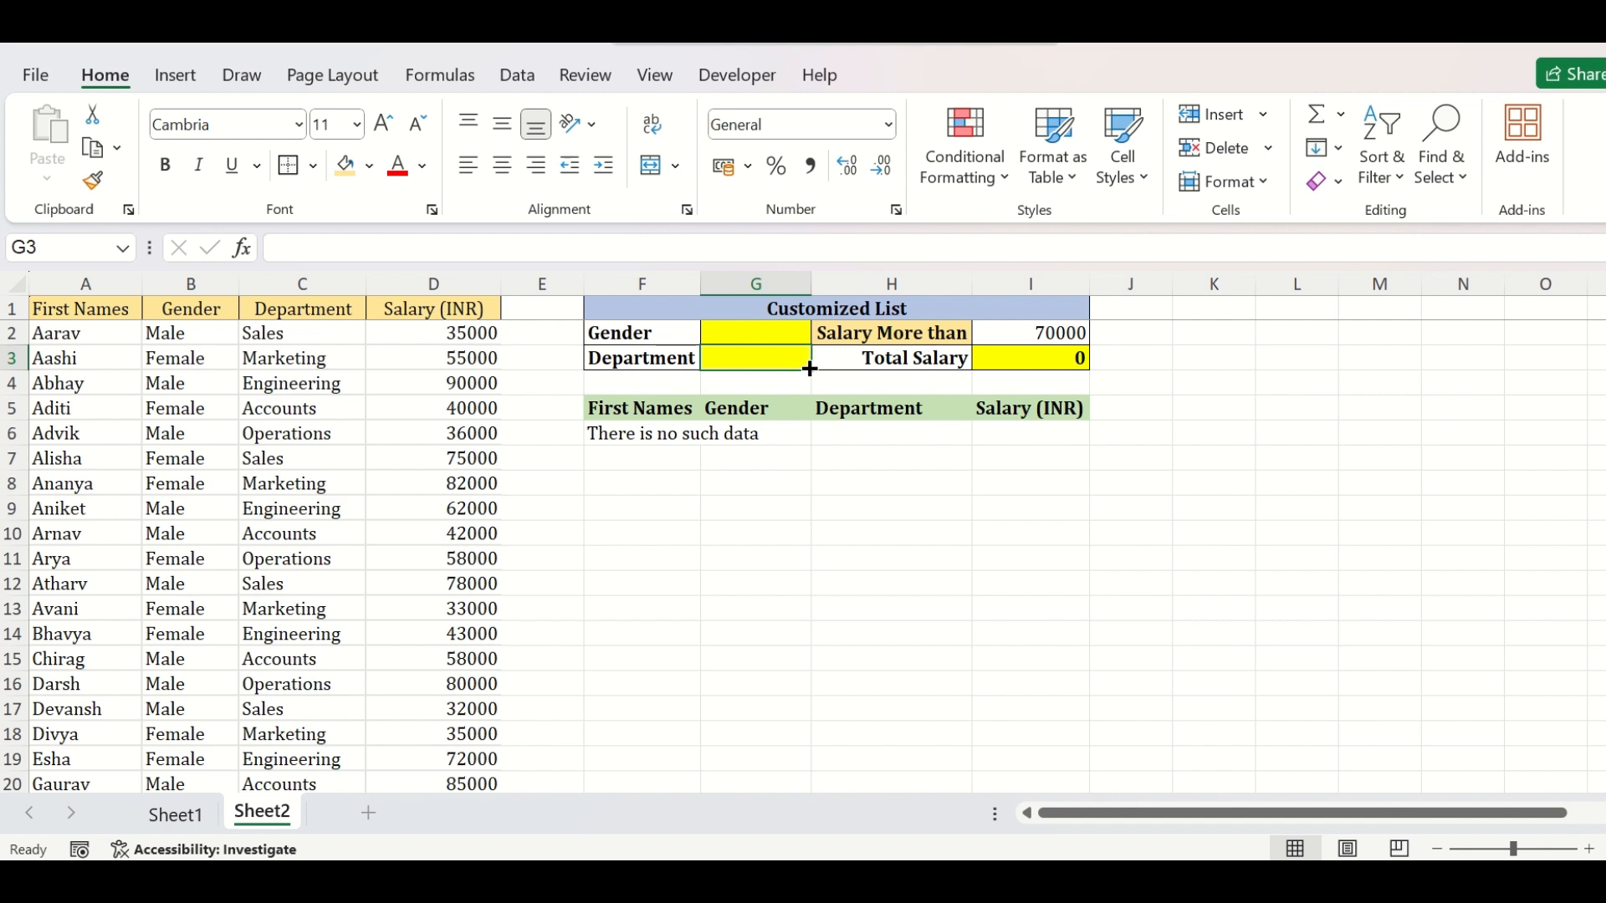
{"action": "left_click", "coordinate": [795, 338]}
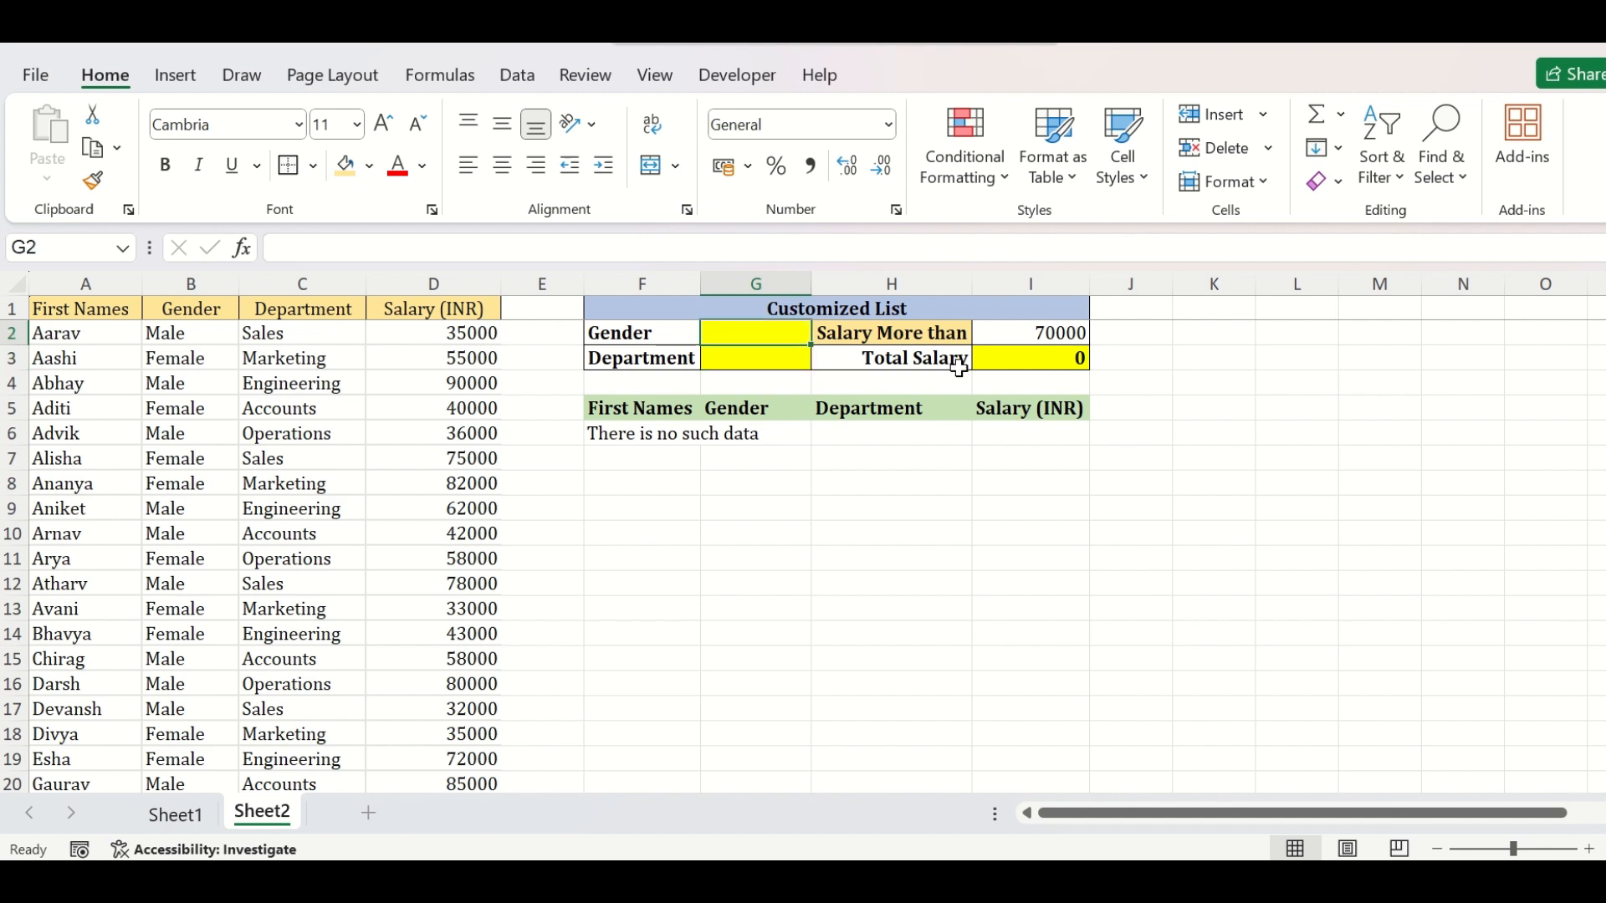
{"action": "type", "text": "Fe"}
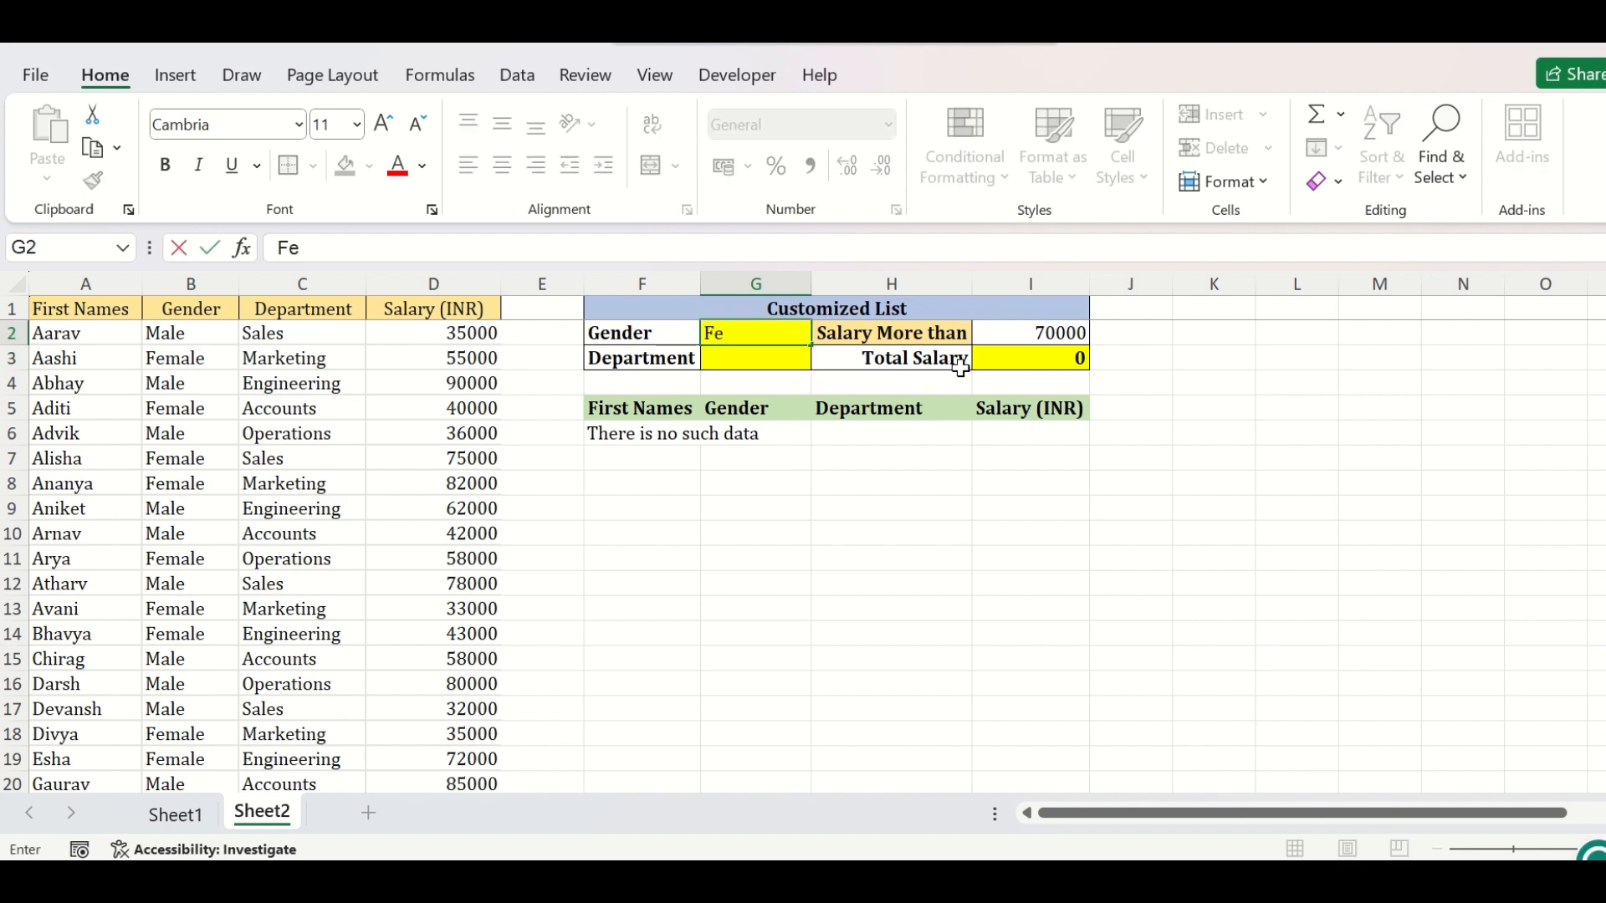
{"action": "type", "text": "male"}
{"action": "key", "text": "Return"}
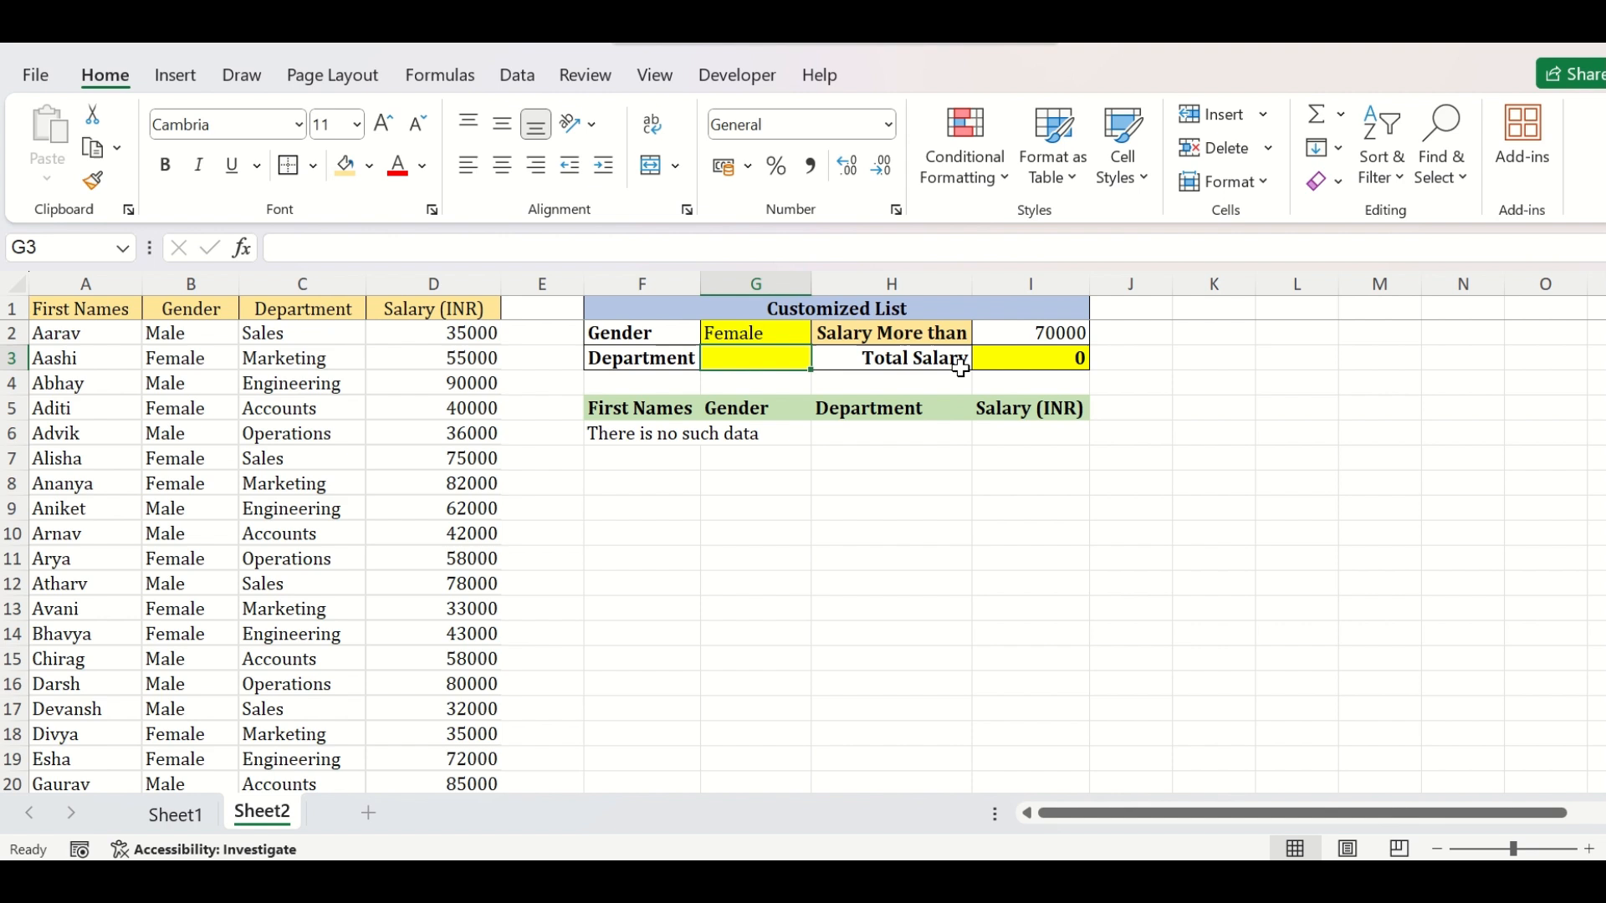
{"action": "type", "text": "Operations"}
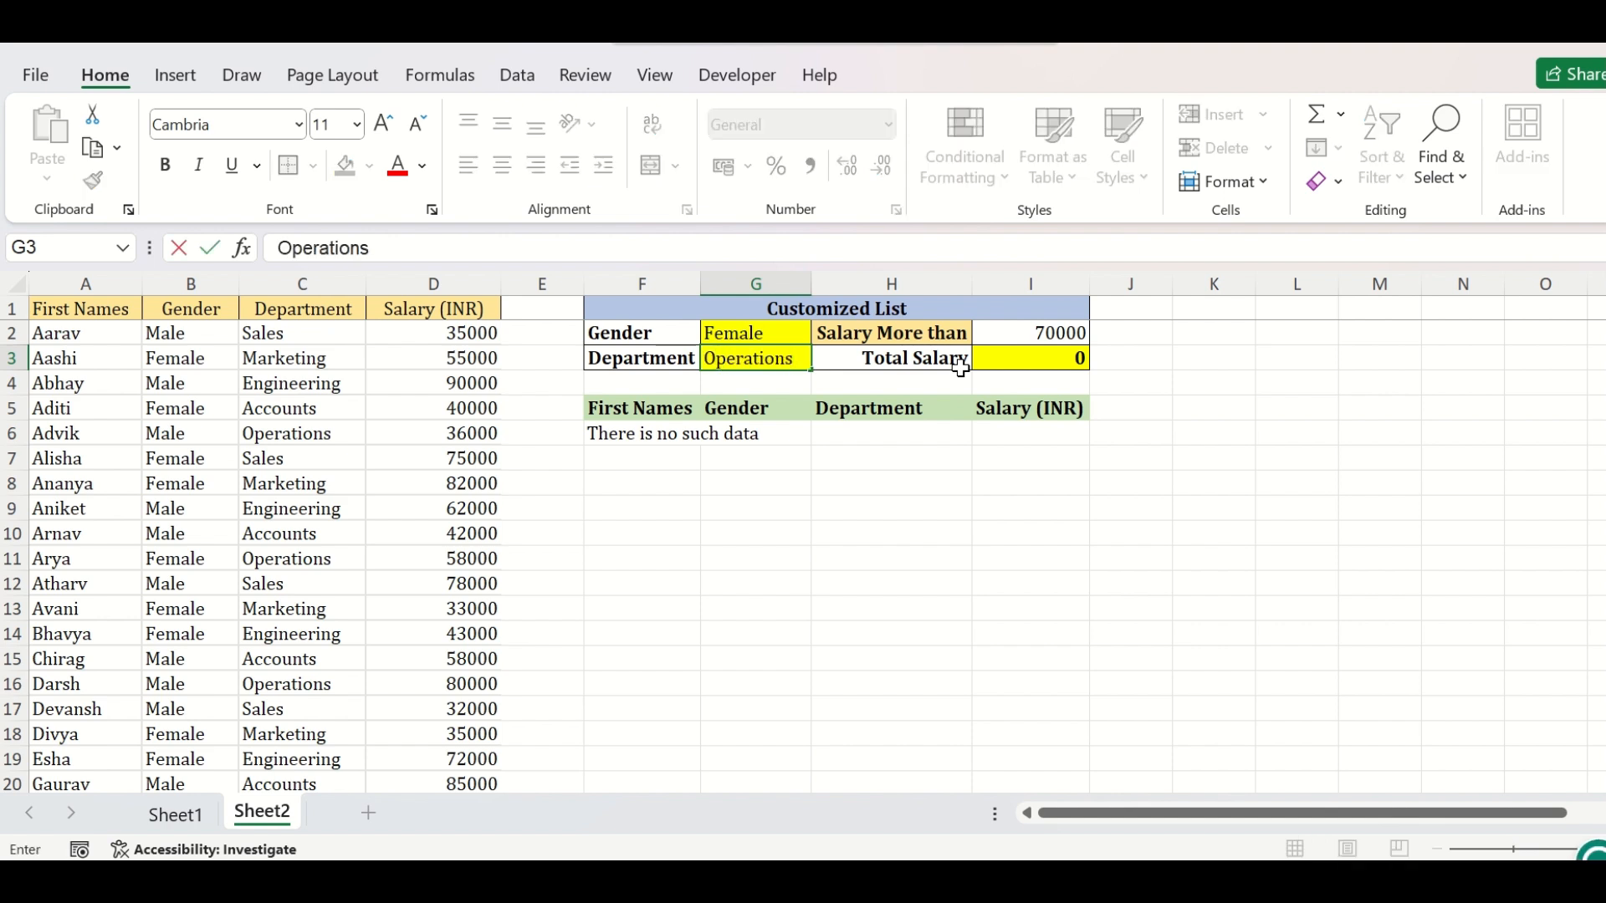
{"action": "key", "text": "Return"}
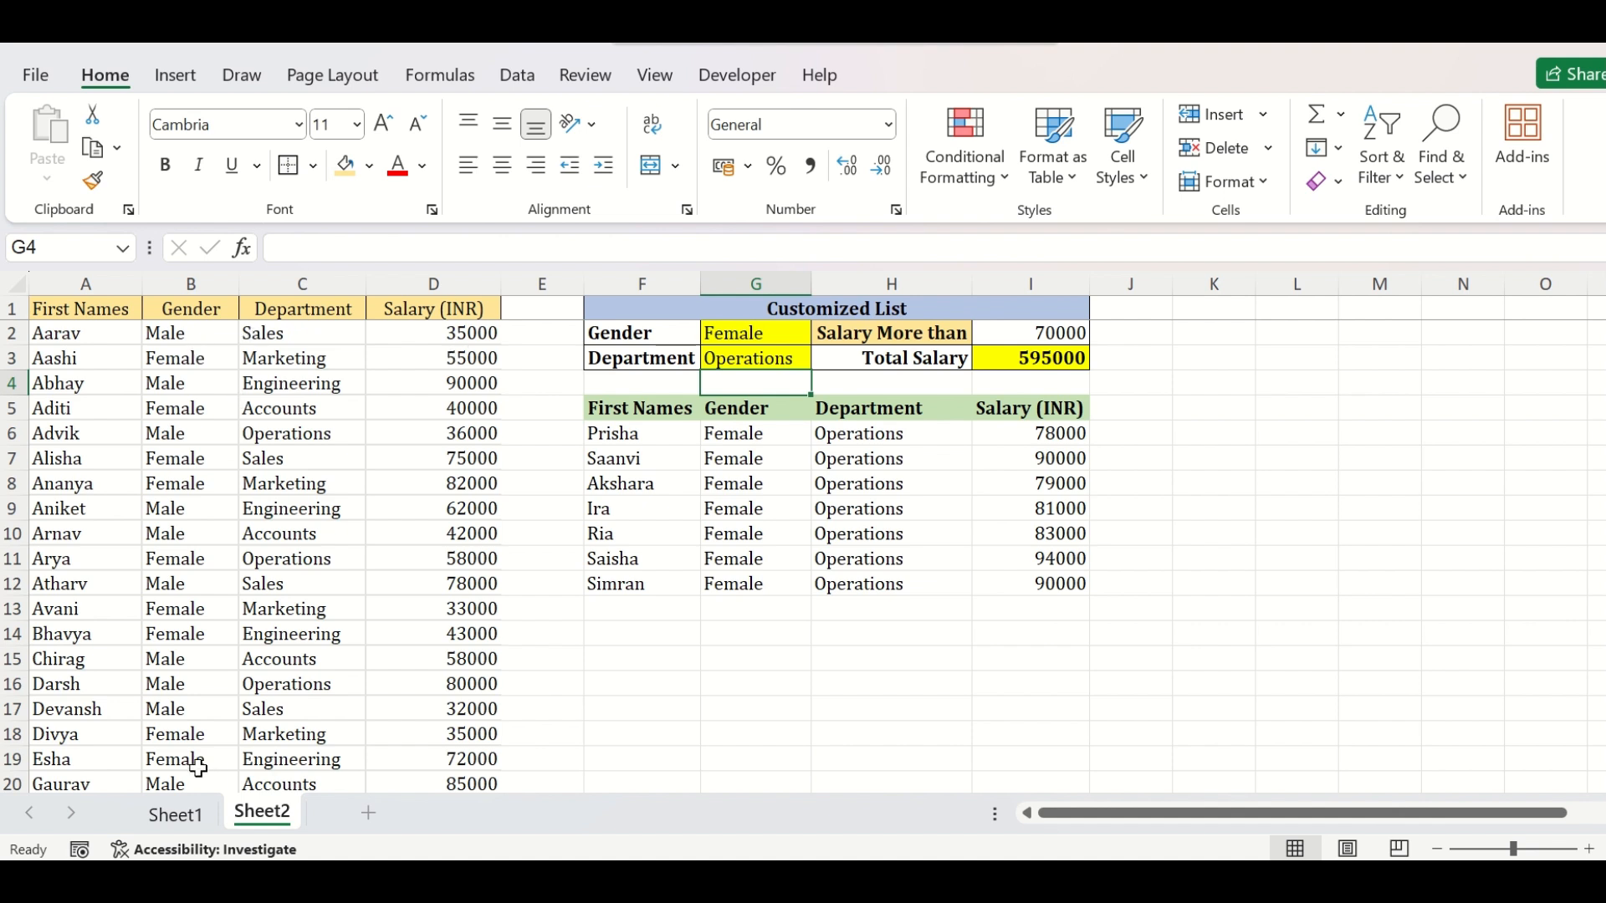
{"action": "left_click_drag", "start_coordinate": [634, 416], "coordinate": [1028, 585]}
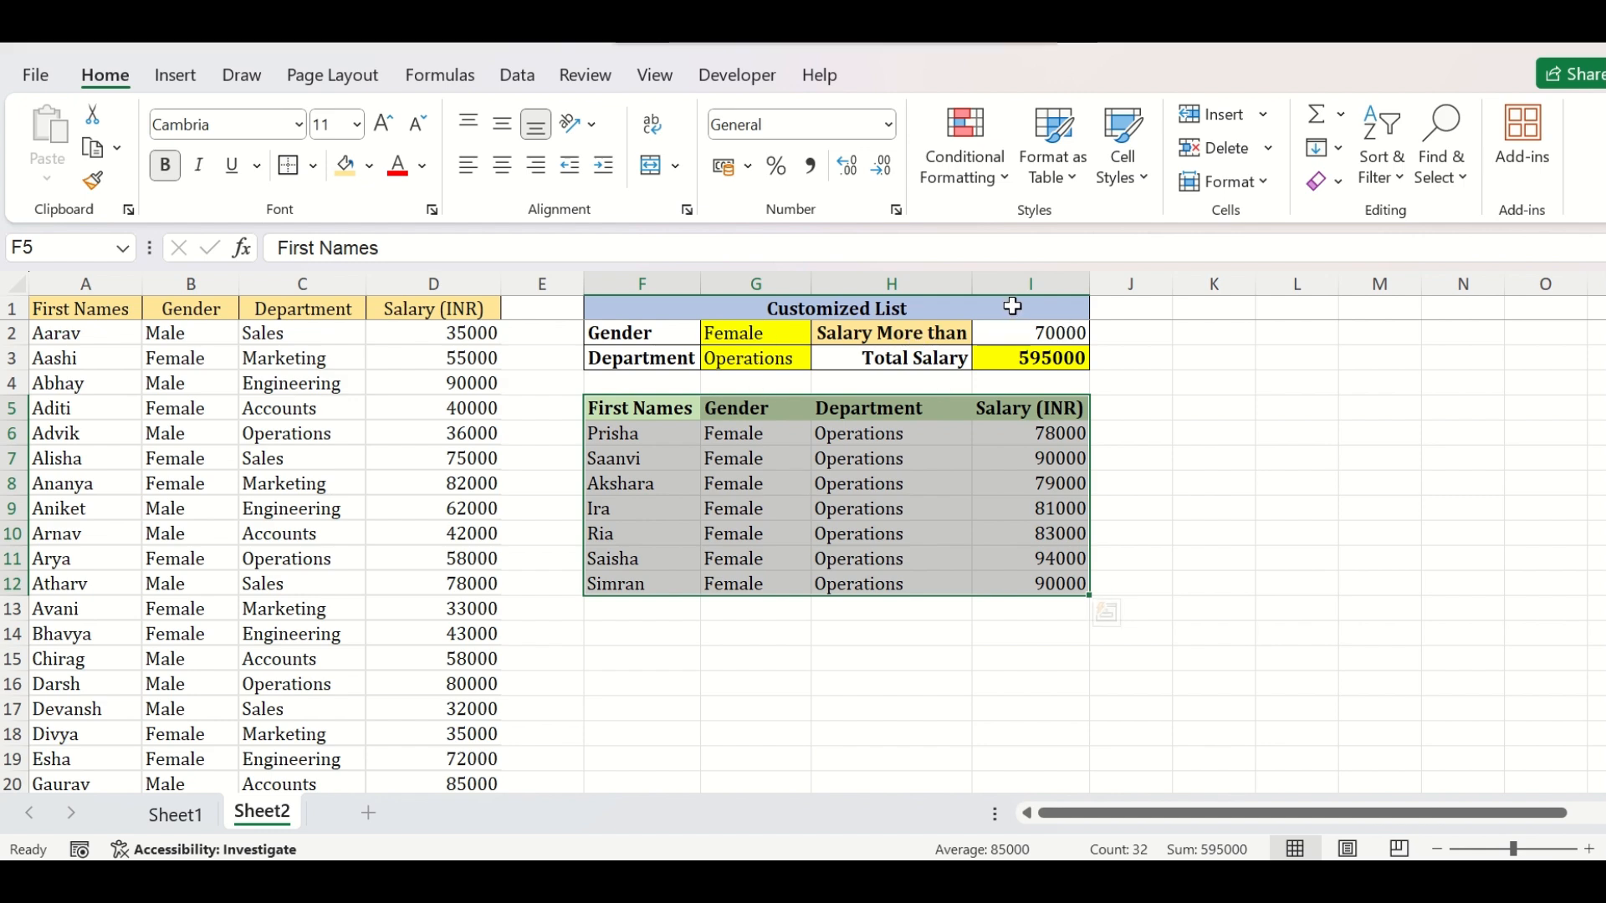
Set the minimum salary criterion in I2 to 40000.
{"action": "left_click", "coordinate": [1033, 331]}
{"action": "type", "text": "4000"}
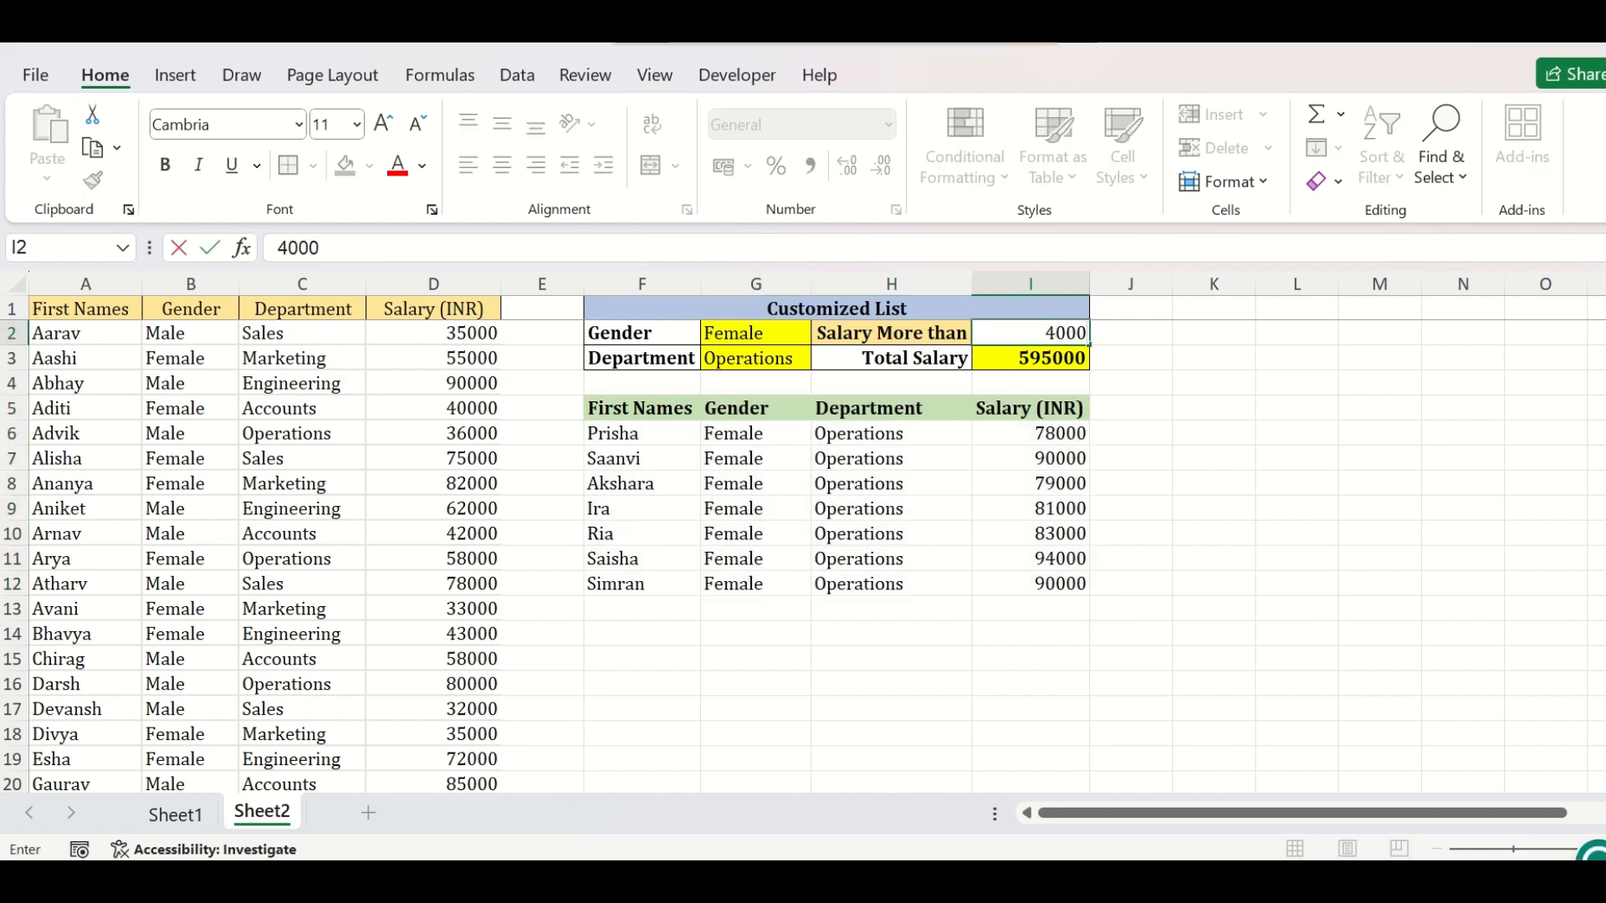
{"action": "type", "text": "0"}
{"action": "key", "text": "Return"}
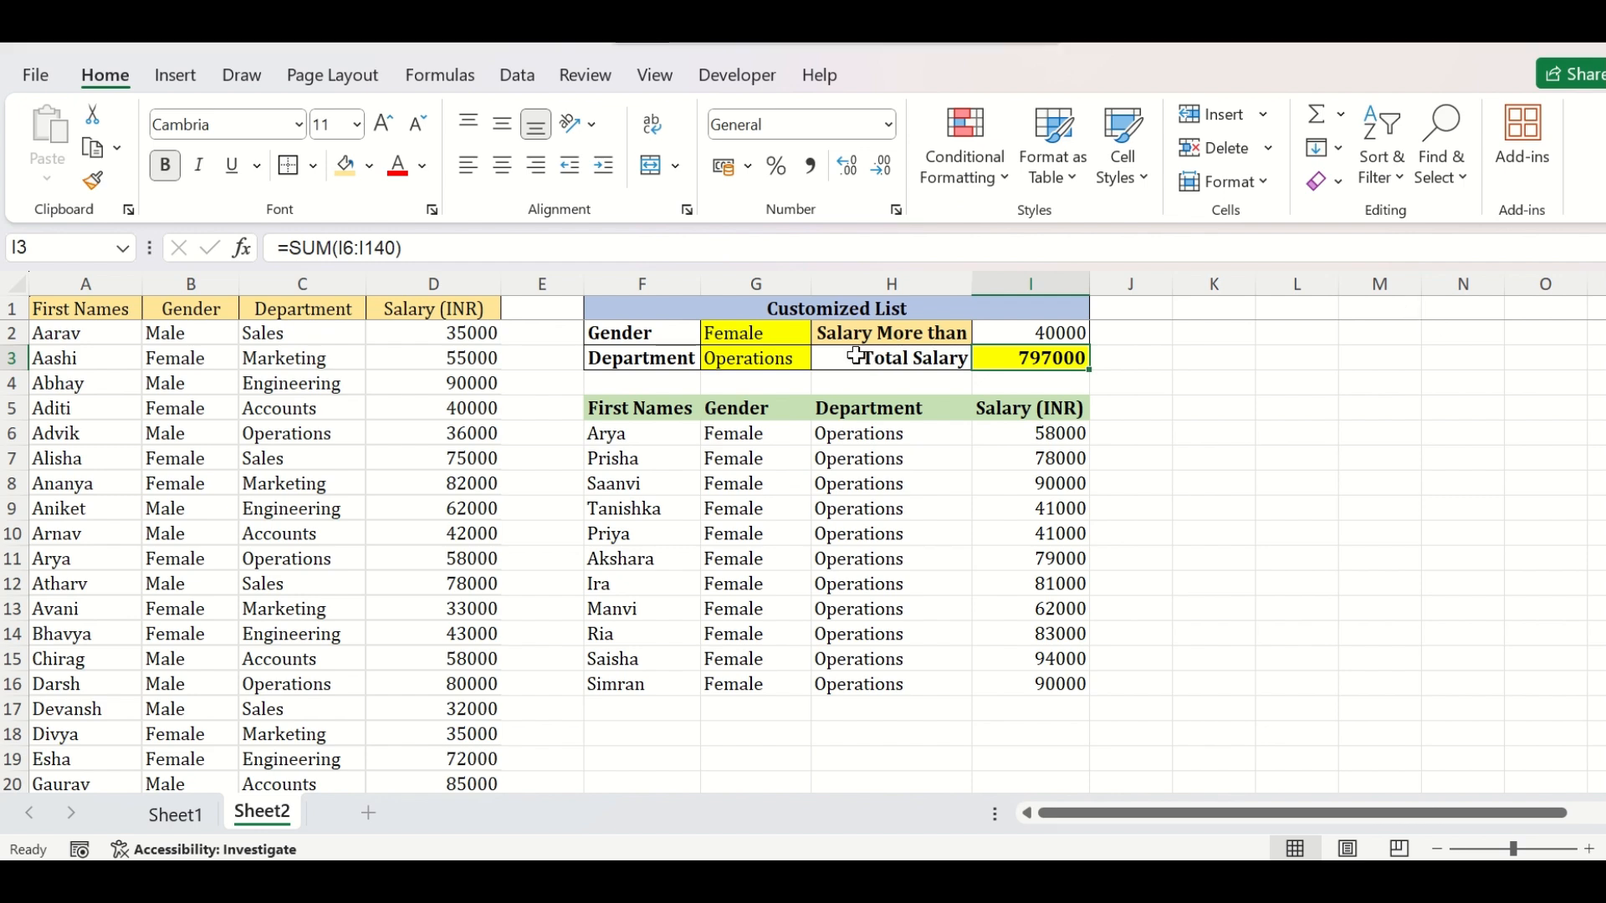
Change the gender criterion in G2 to Male and the department criterion in G3 to Accounts.
{"action": "left_click", "coordinate": [783, 341]}
{"action": "type", "text": "Male"}
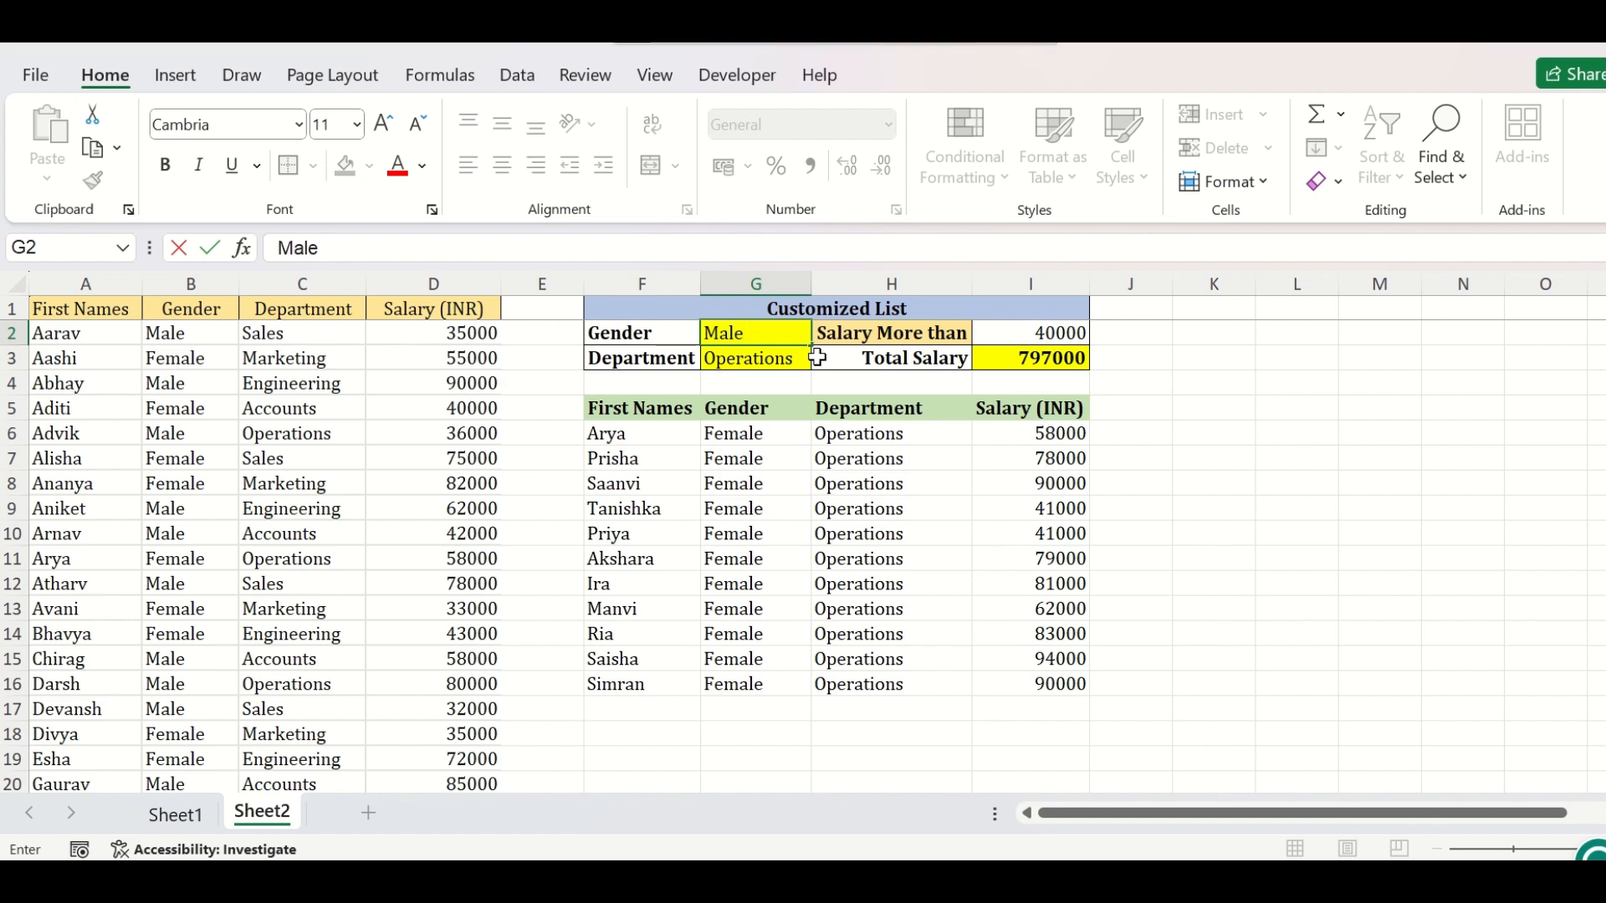
{"action": "key", "text": "Return"}
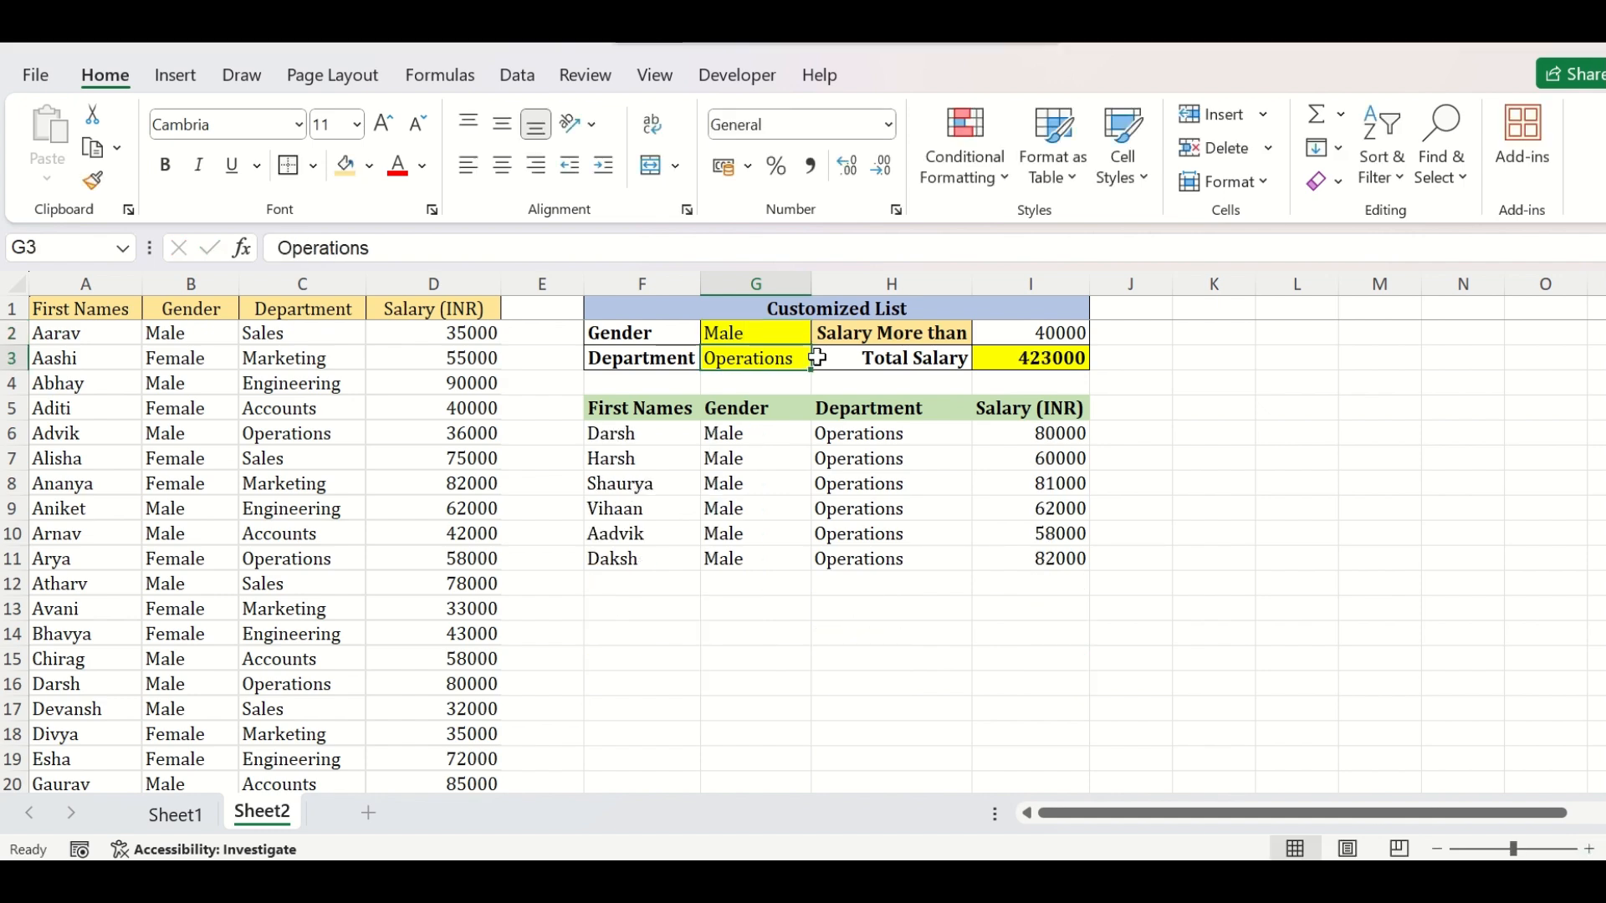
{"action": "type", "text": "Accounts"}
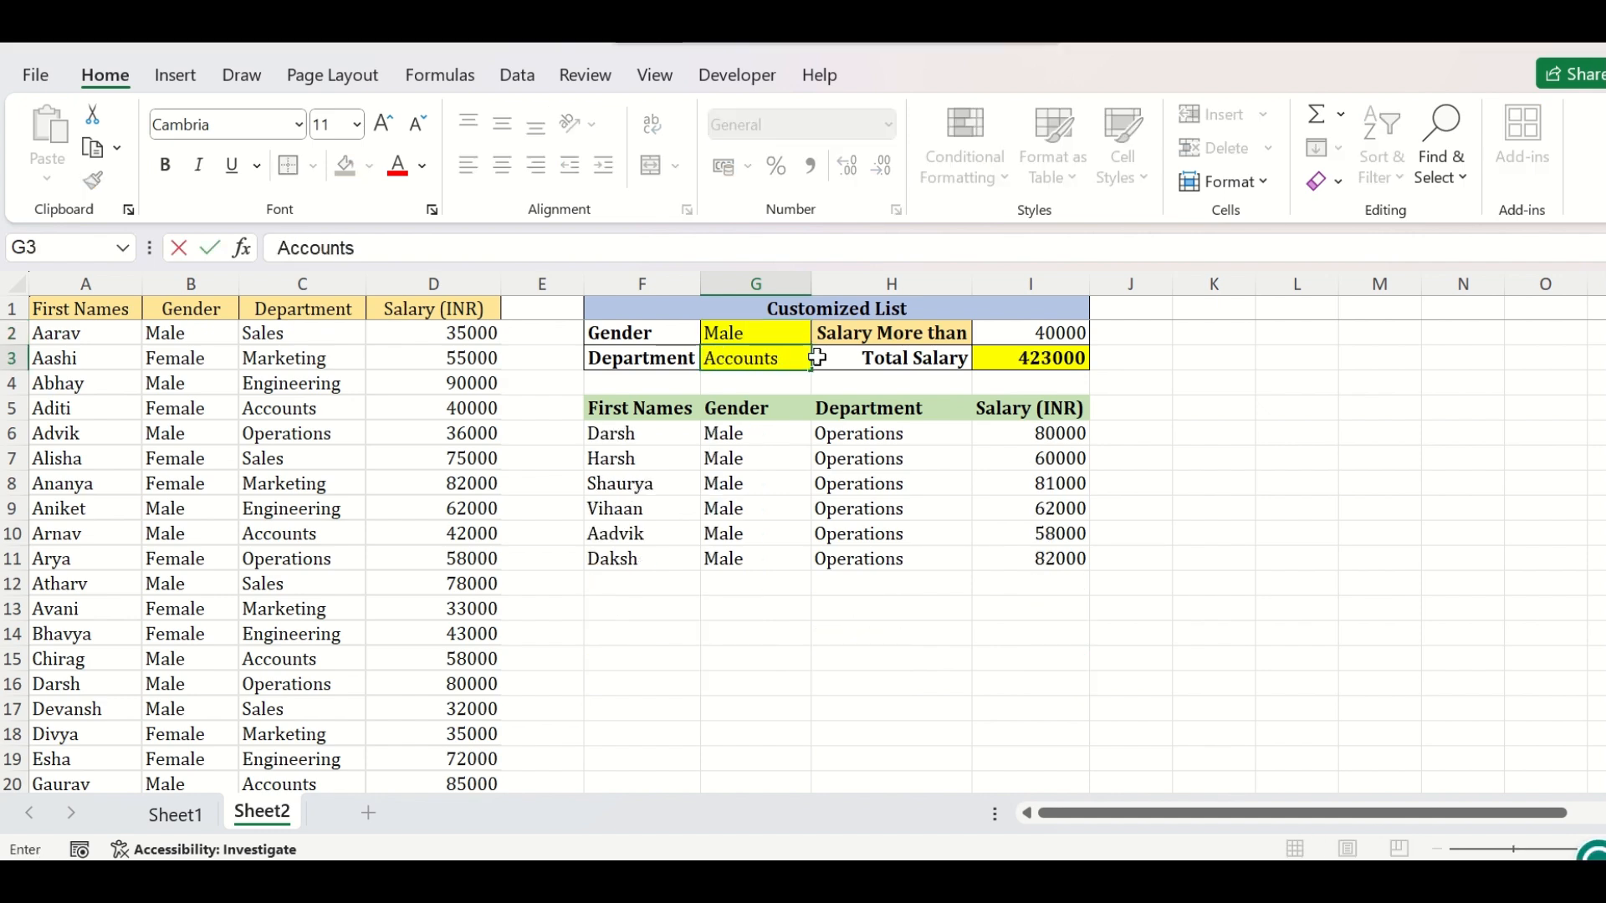
{"action": "key", "text": "Return"}
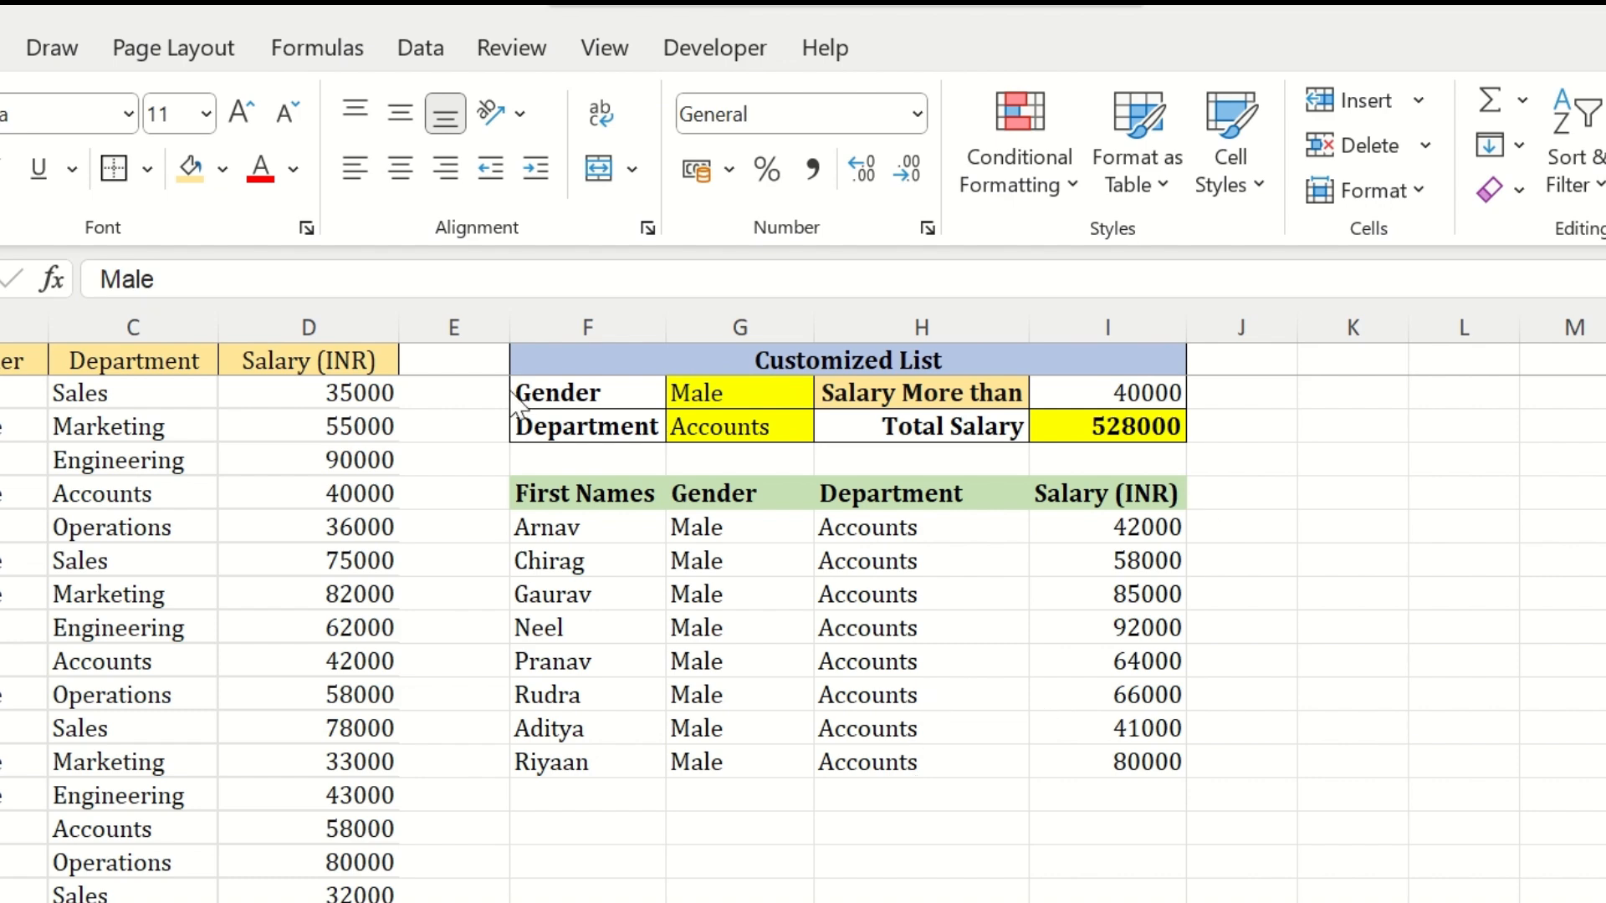
{"action": "left_click", "coordinate": [17, 361]}
{"action": "left_click_drag", "start_coordinate": [7, 393], "coordinate": [3, 698]}
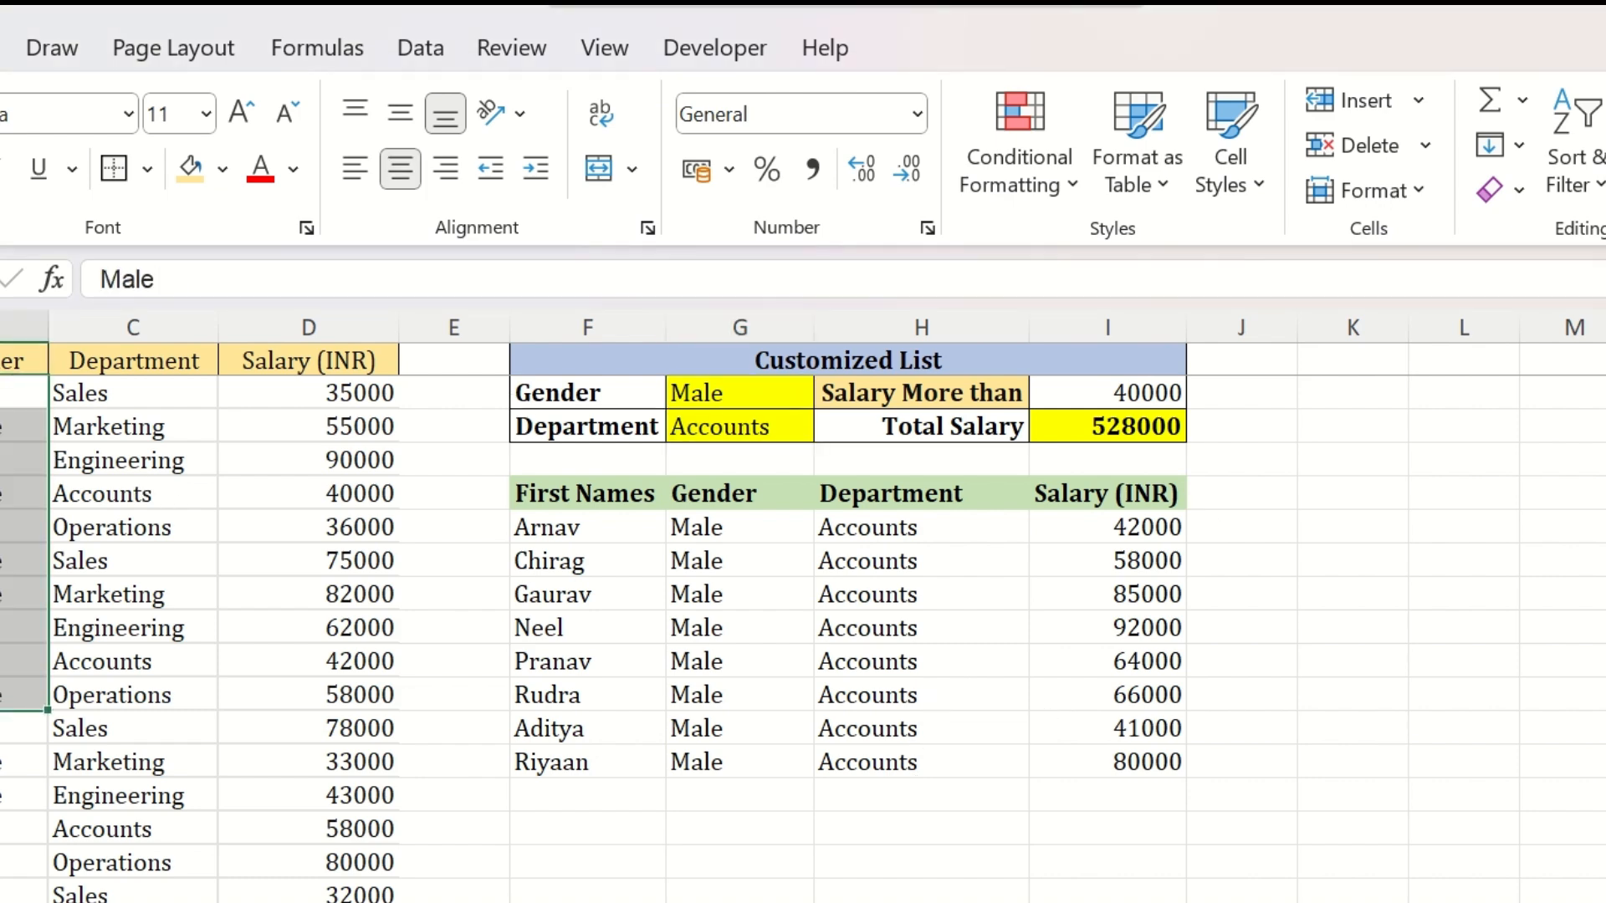
{"action": "left_click", "coordinate": [150, 389]}
{"action": "left_click_drag", "start_coordinate": [7, 393], "coordinate": [5, 429]}
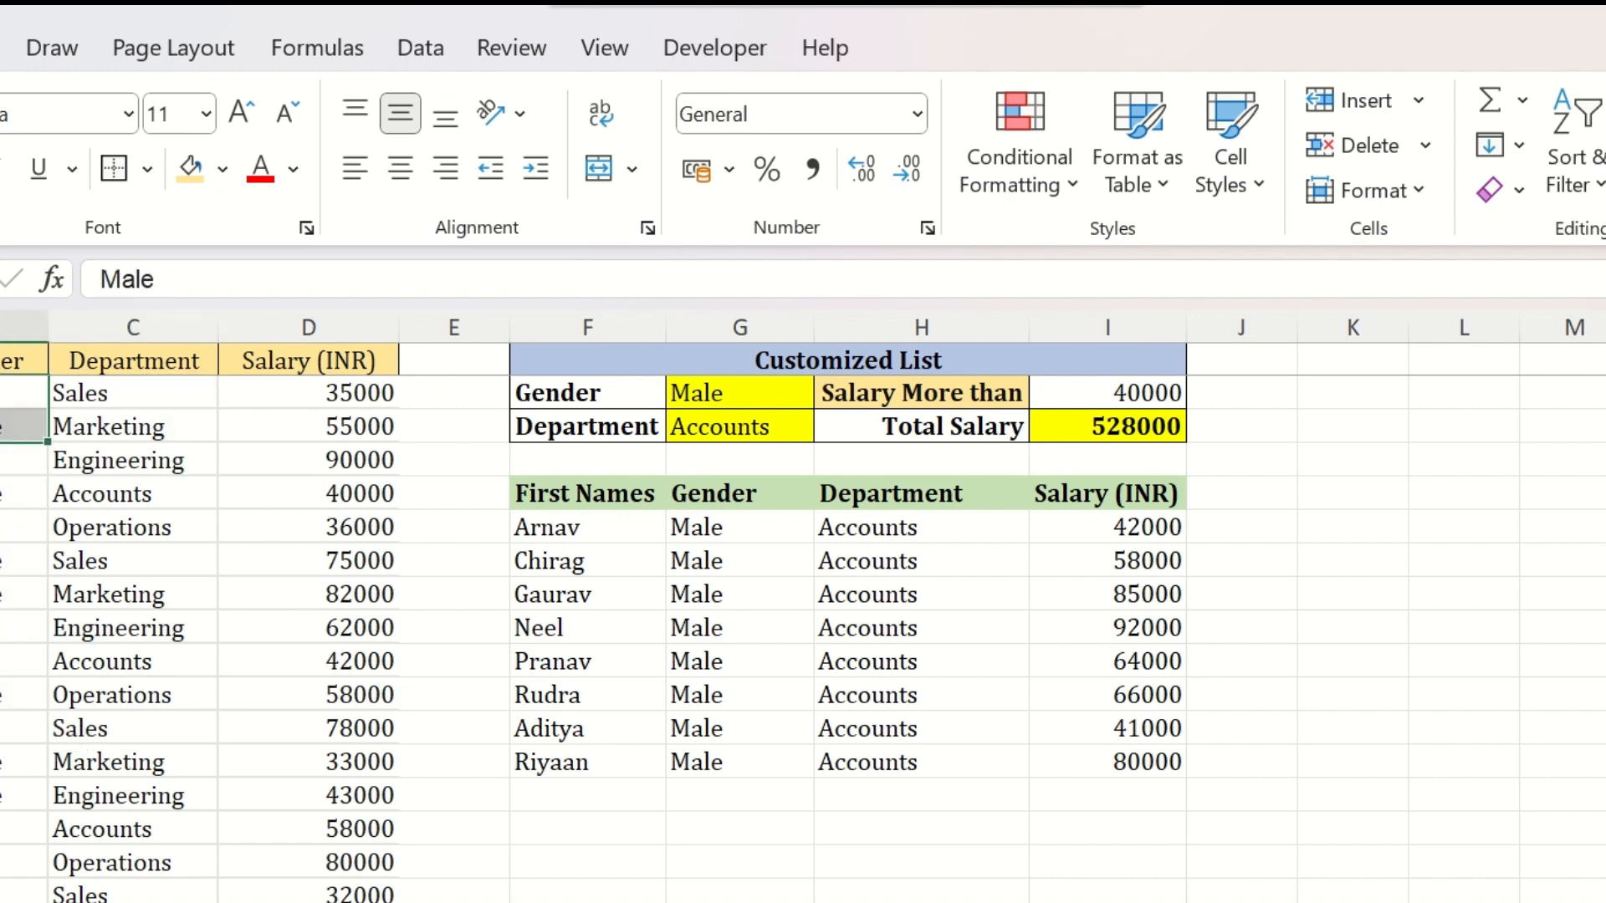
{"action": "left_click", "coordinate": [155, 396]}
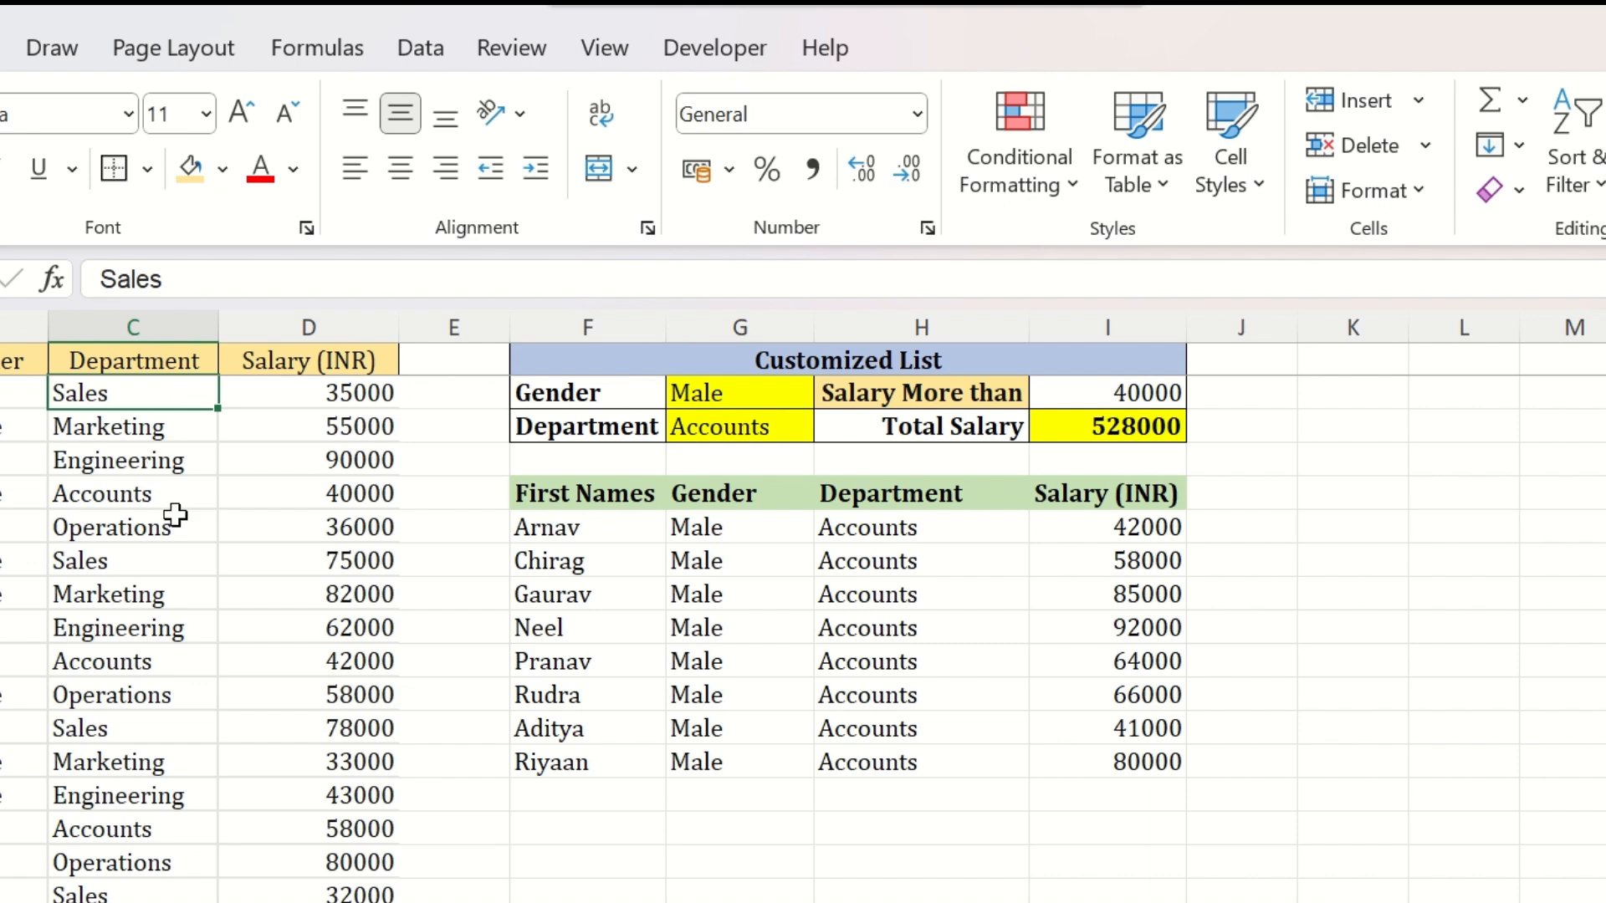
Enter the gender options Male and Female in the empty cells L3 and L4.
{"action": "left_click", "coordinate": [426, 52]}
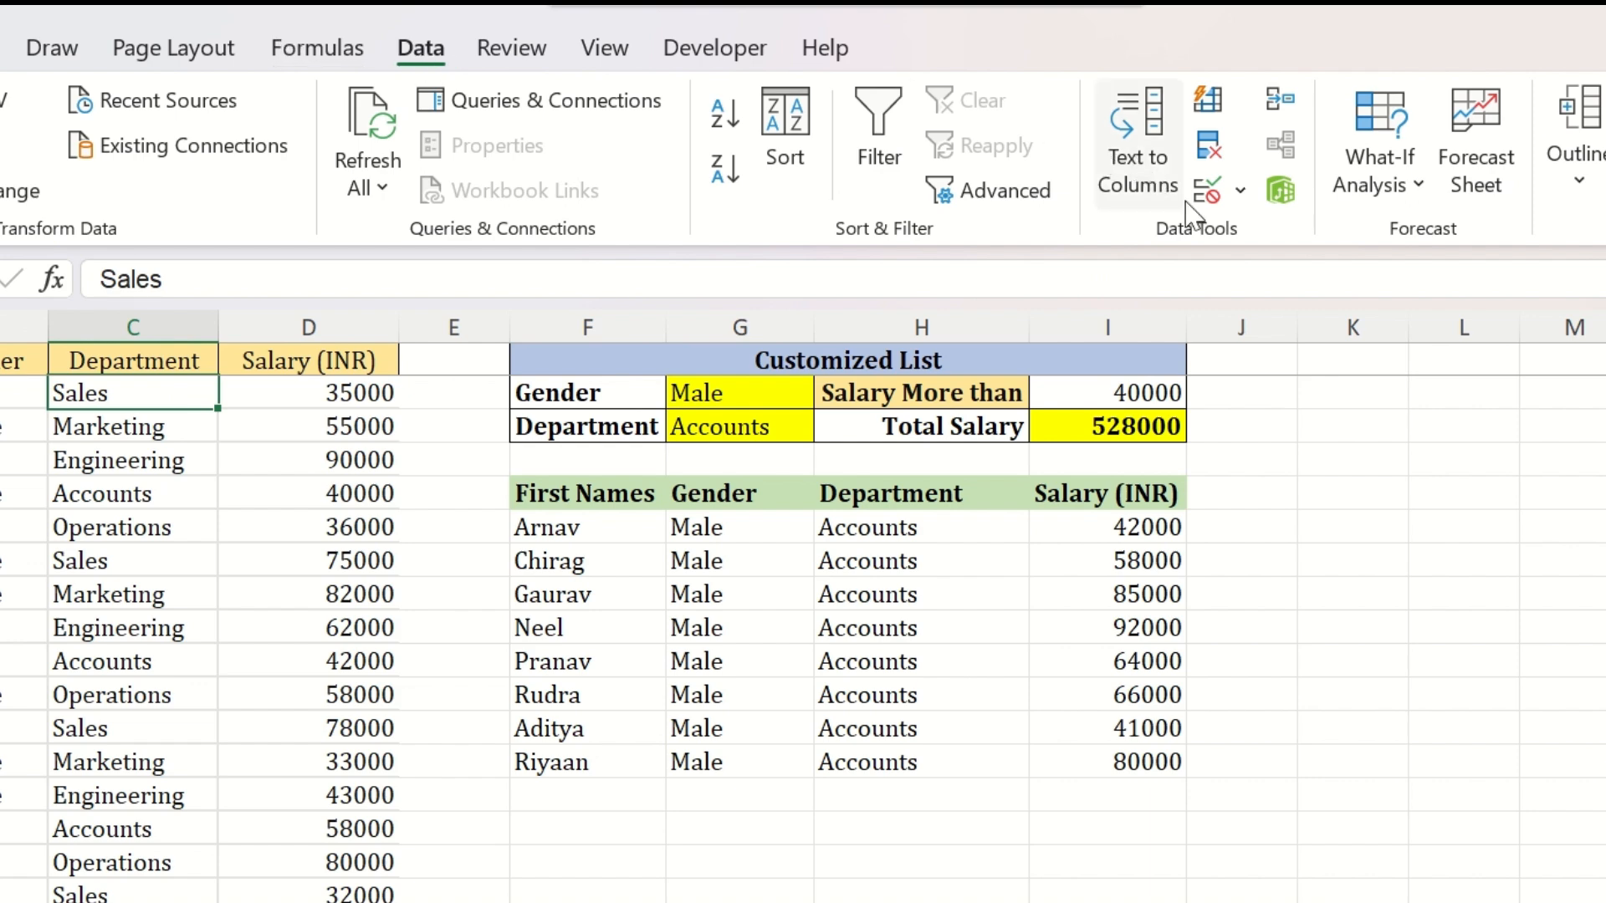
{"action": "left_click", "coordinate": [1361, 441]}
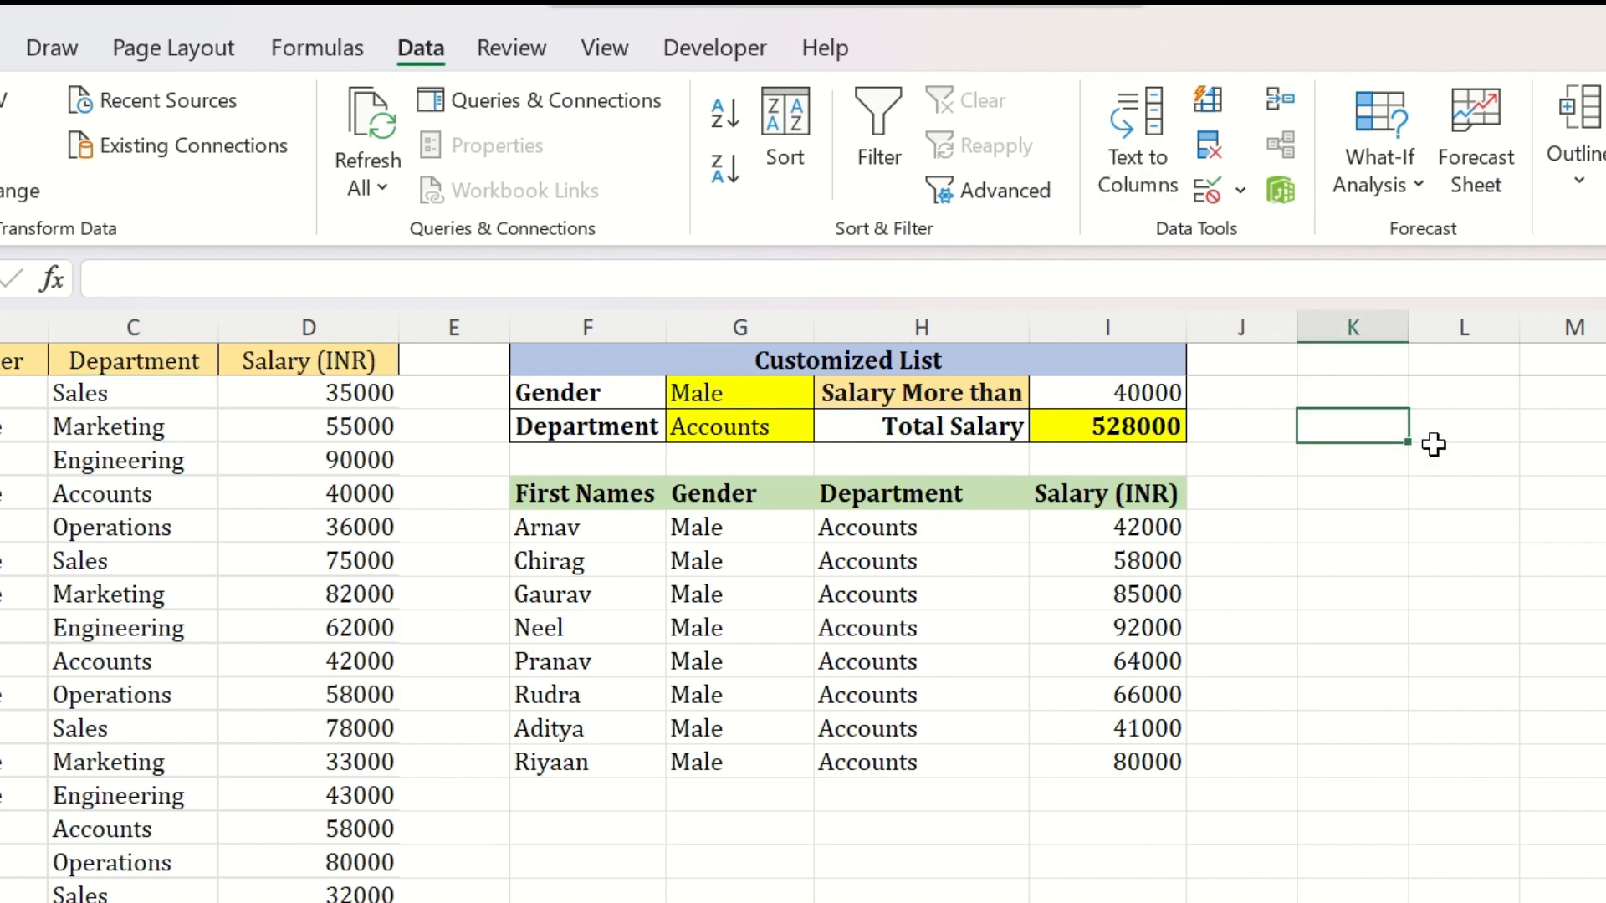
{"action": "left_click", "coordinate": [1472, 422]}
{"action": "type", "text": "M"}
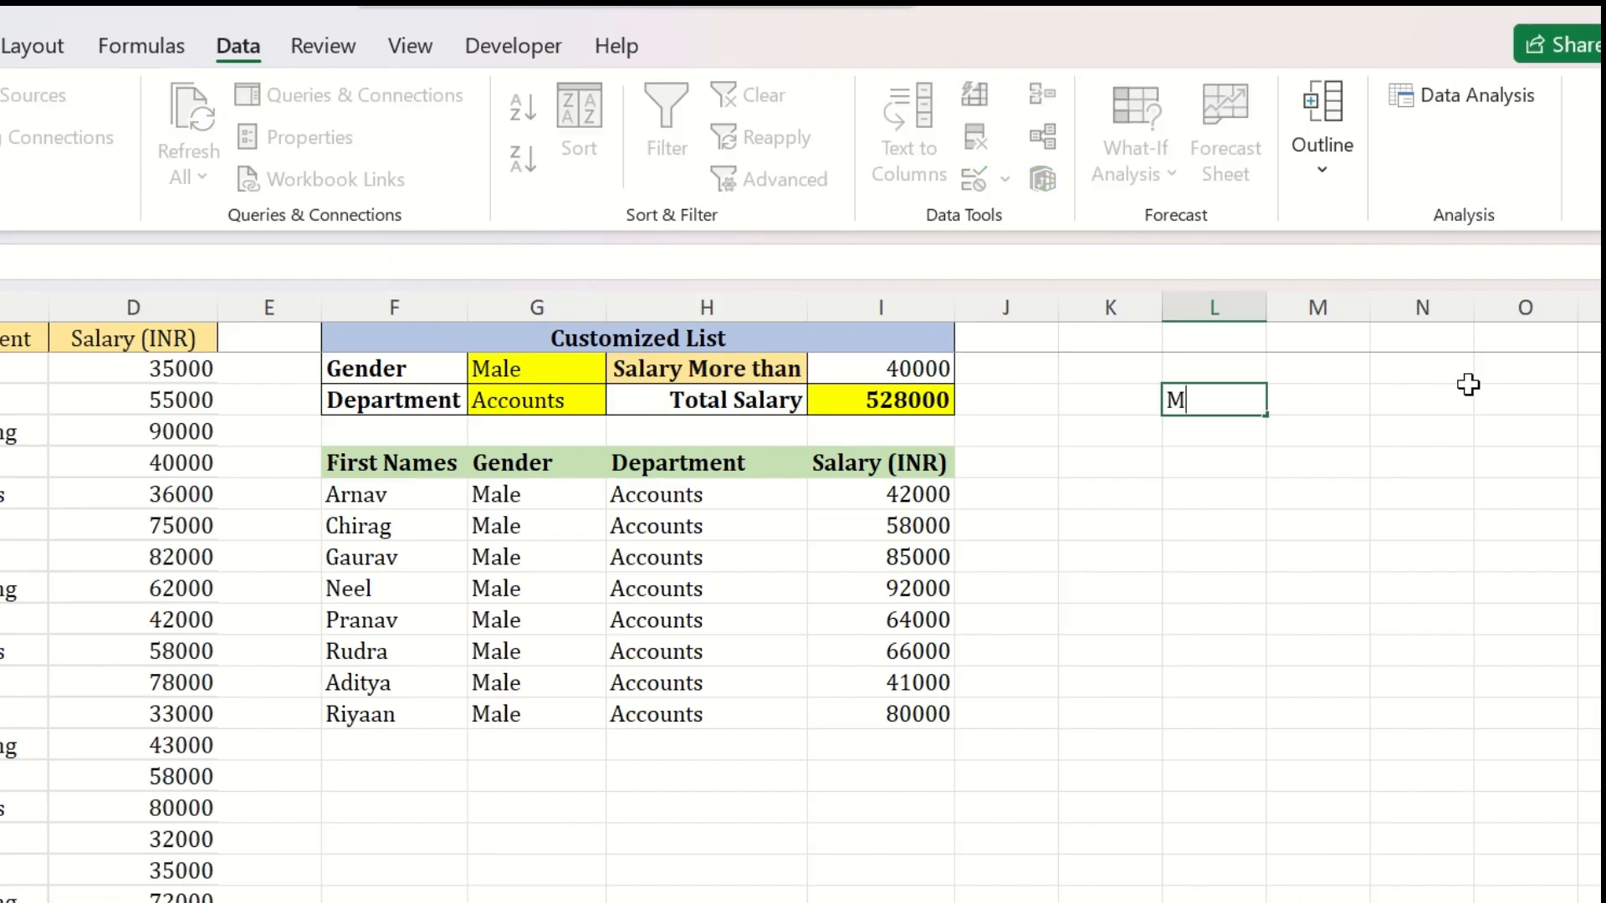
{"action": "type", "text": "ale"}
{"action": "key", "text": "Return"}
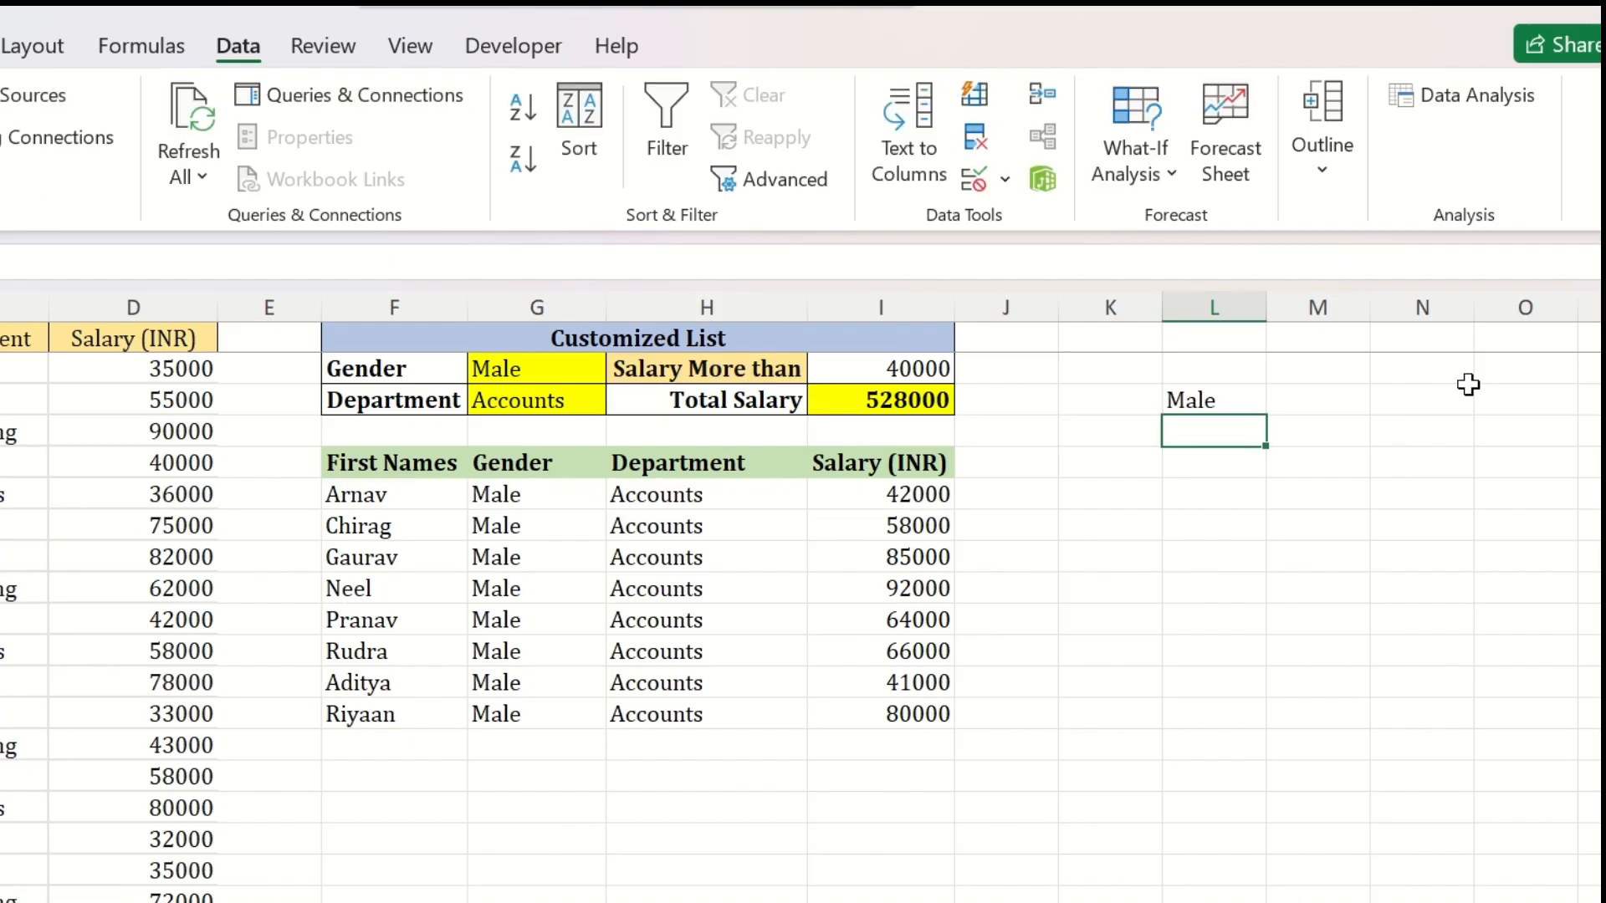
{"action": "type", "text": "Female"}
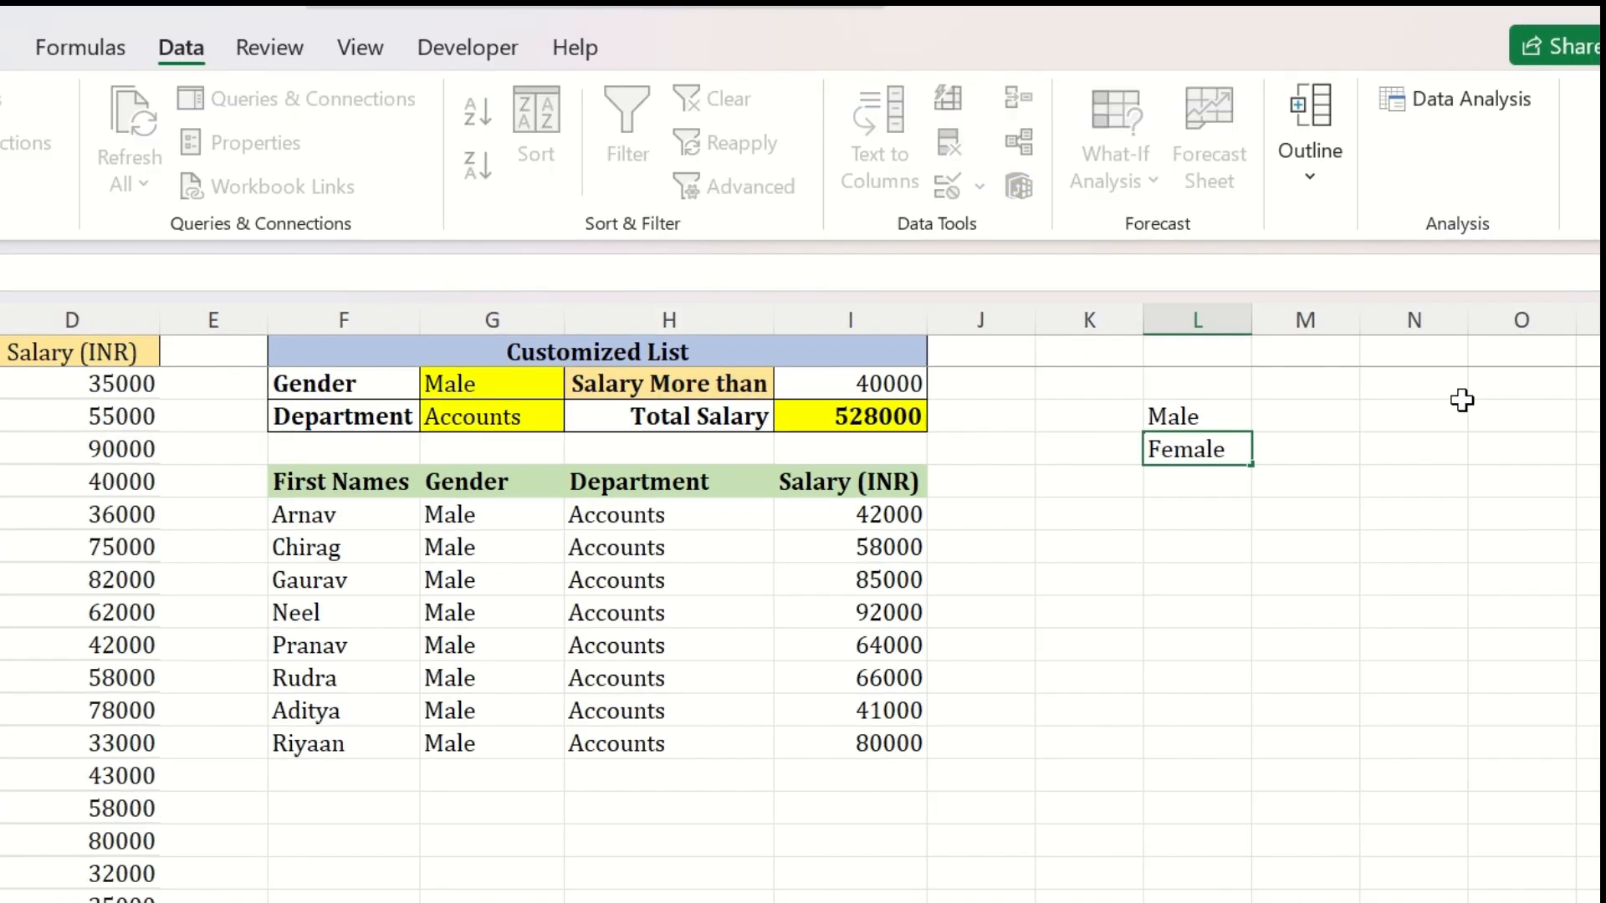
{"action": "key", "text": "Return"}
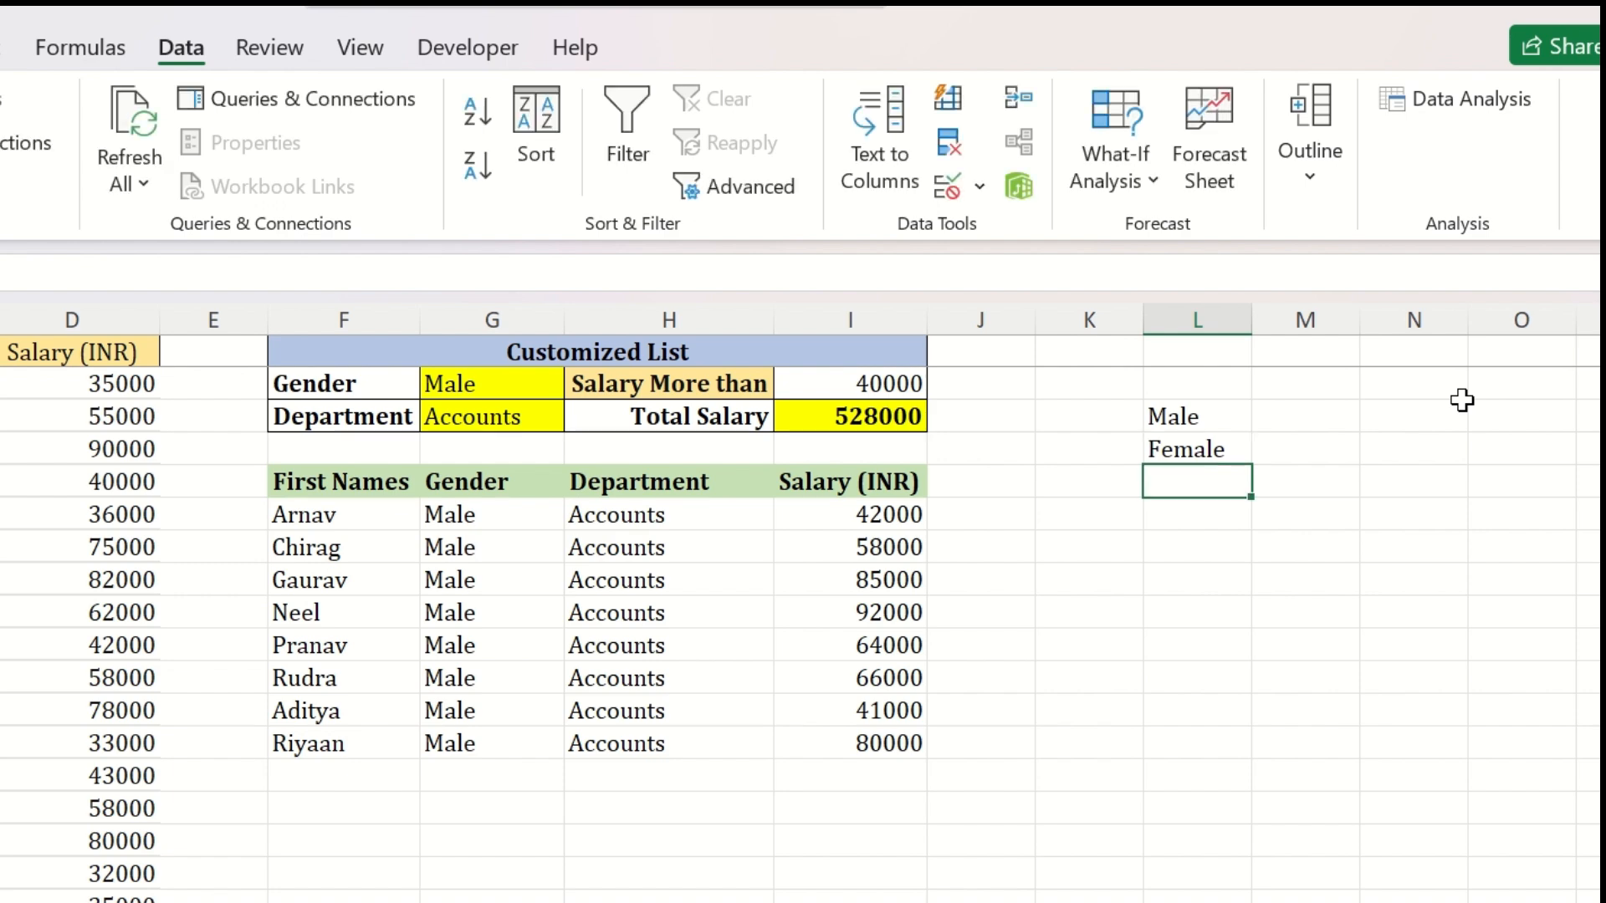
Add the header Gender in L2 above the Male and Female options.
{"action": "key", "text": "Up"}
{"action": "key", "text": "Up"}
{"action": "key", "text": "Up"}
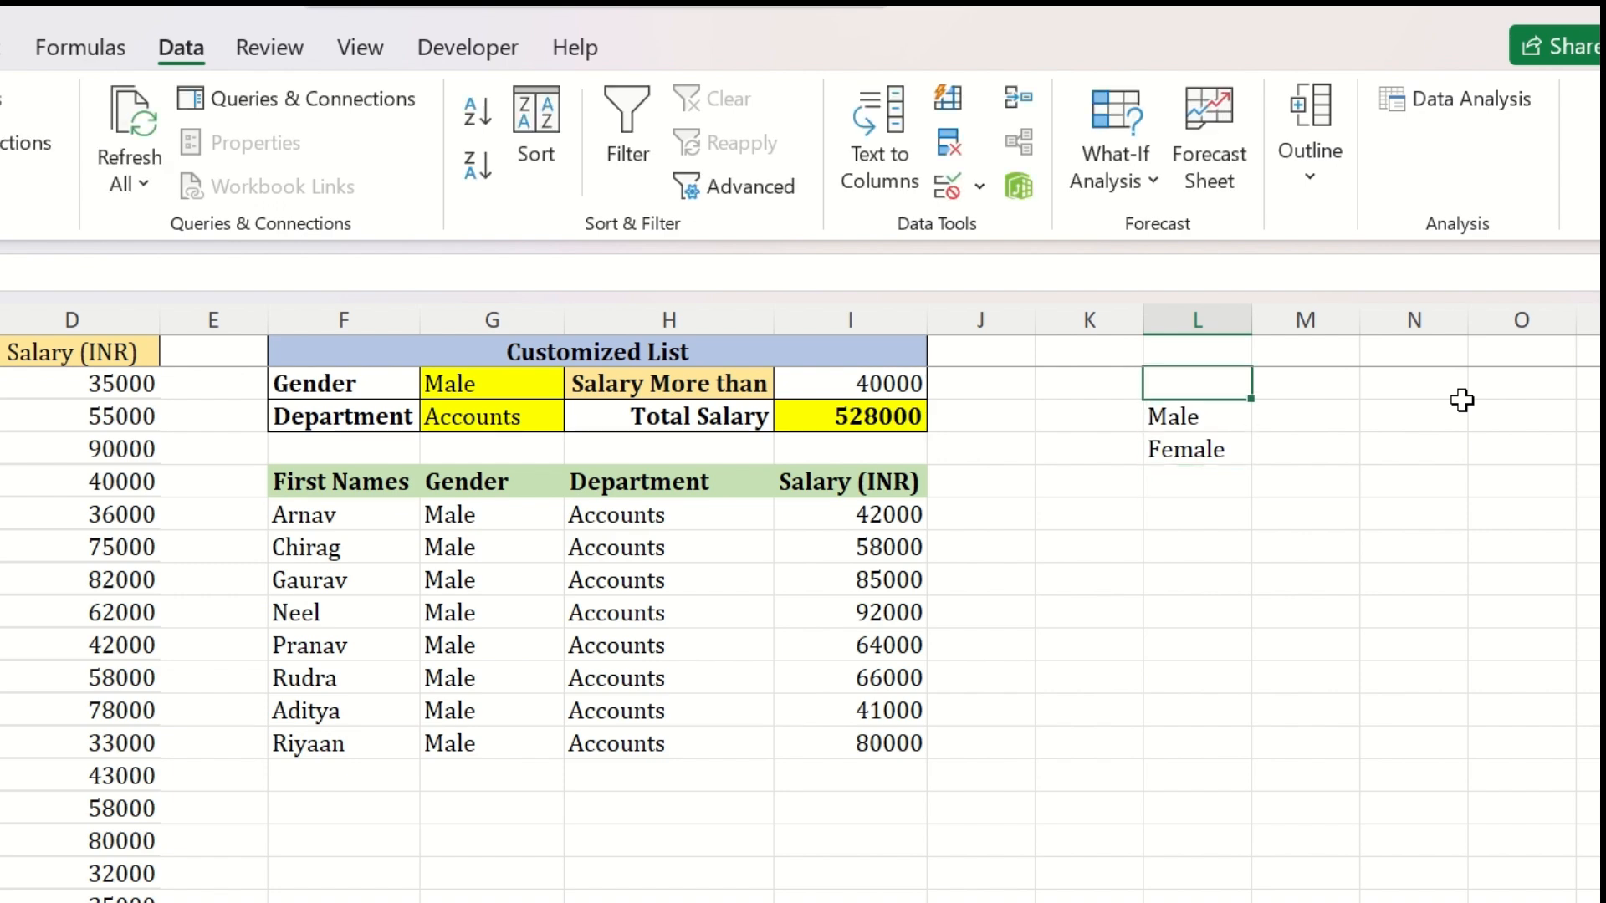
{"action": "type", "text": "Gene"}
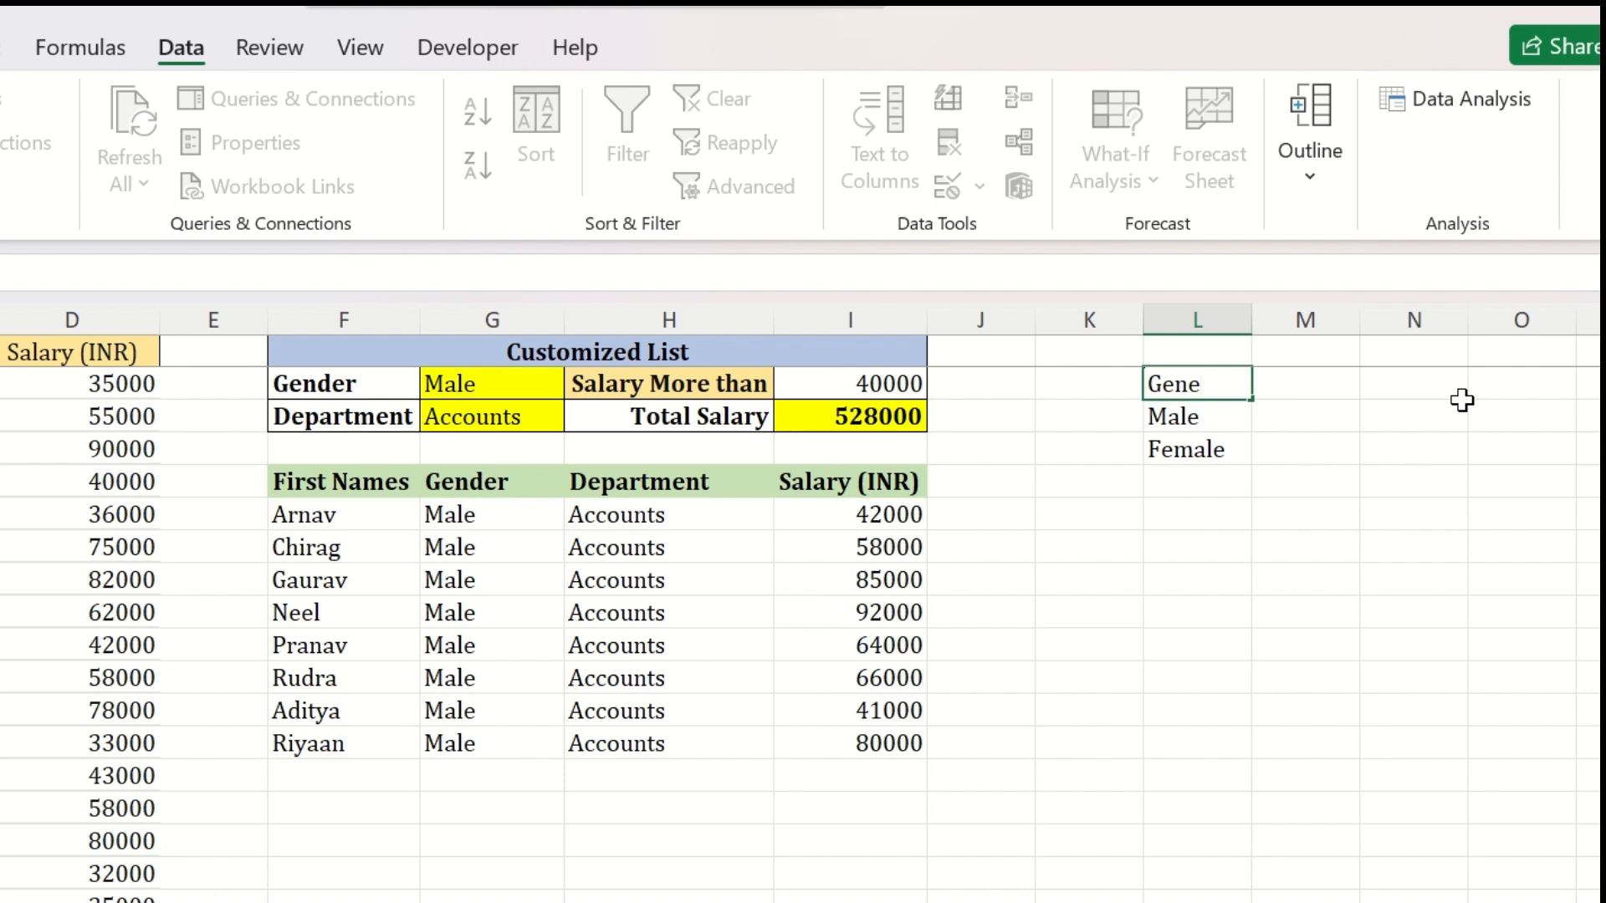
{"action": "key", "text": "BackSpace"}
{"action": "type", "text": "der"}
Add the header Department in M2 and list Sales, Marketing, Engineering, Accounts and Operations in M3:M7.
{"action": "key", "text": "Tab"}
{"action": "type", "text": "Department"}
{"action": "key", "text": "Return"}
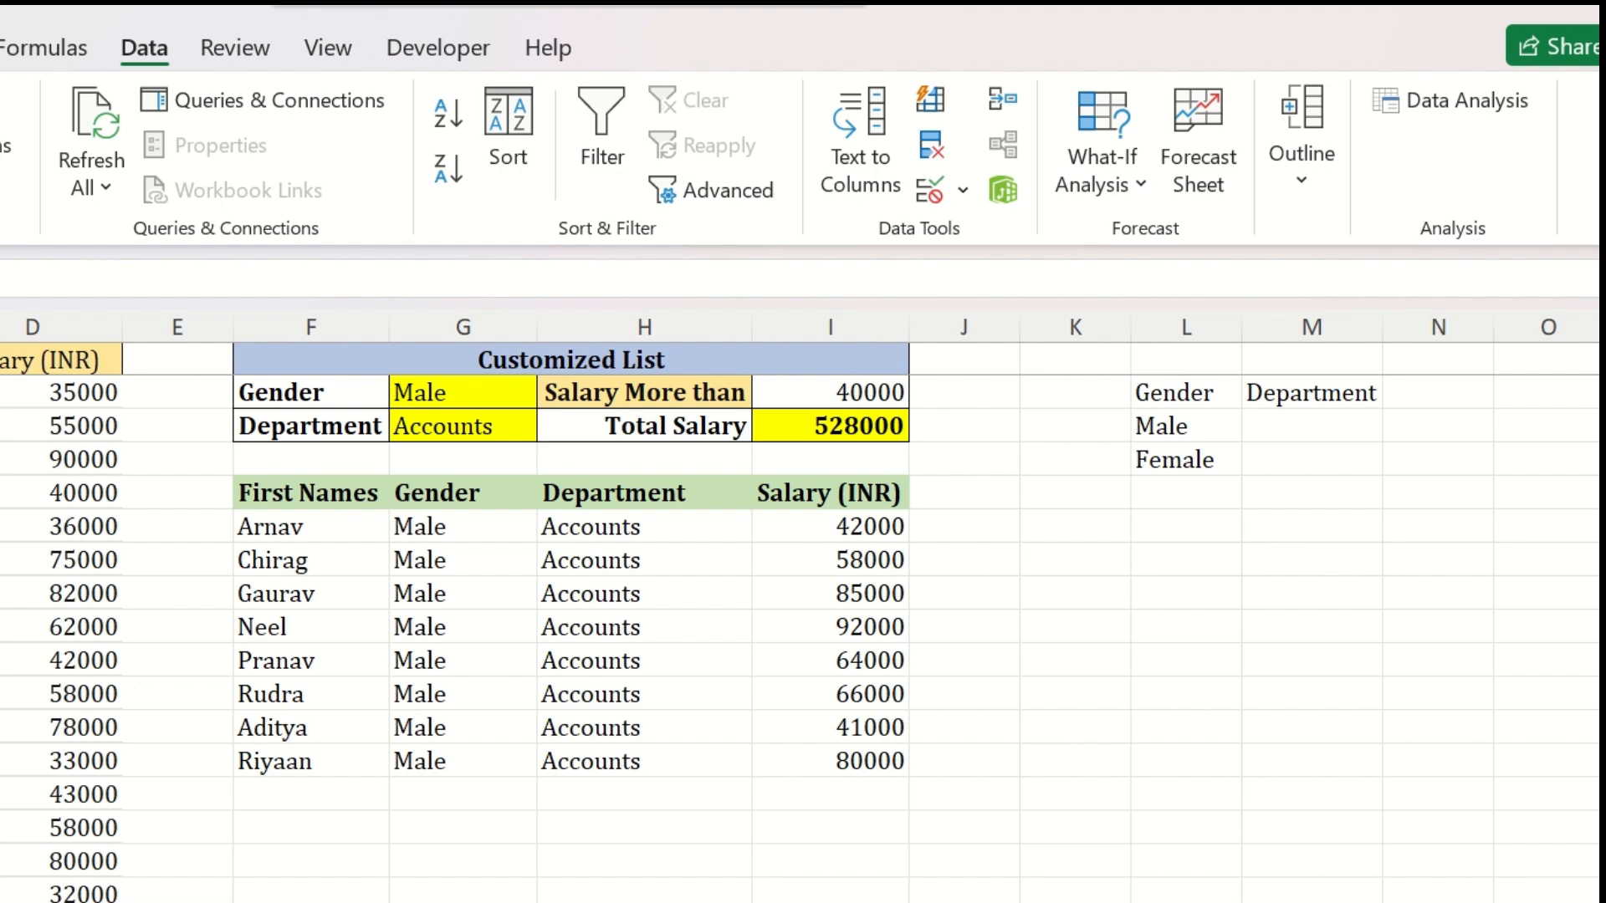
{"action": "left_click", "coordinate": [1338, 429]}
{"action": "type", "text": "Sales Marketing Engineering Accounts Operations"}
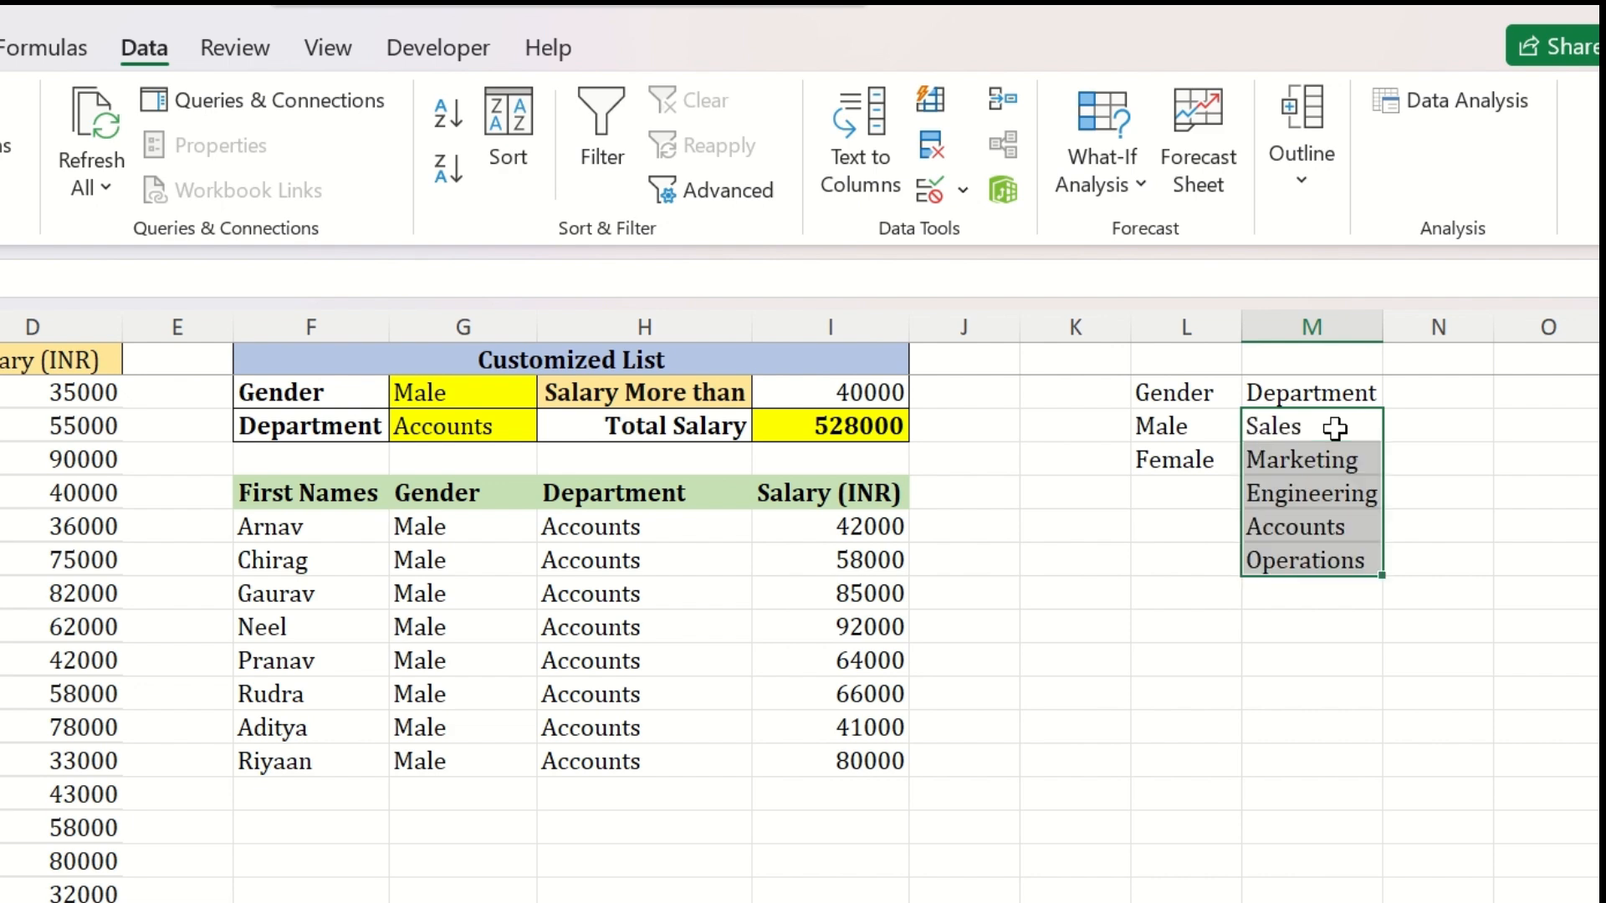
Apply List data validation to the gender cell G2 with the source =$L$3:$L$4.
{"action": "left_click", "coordinate": [490, 399]}
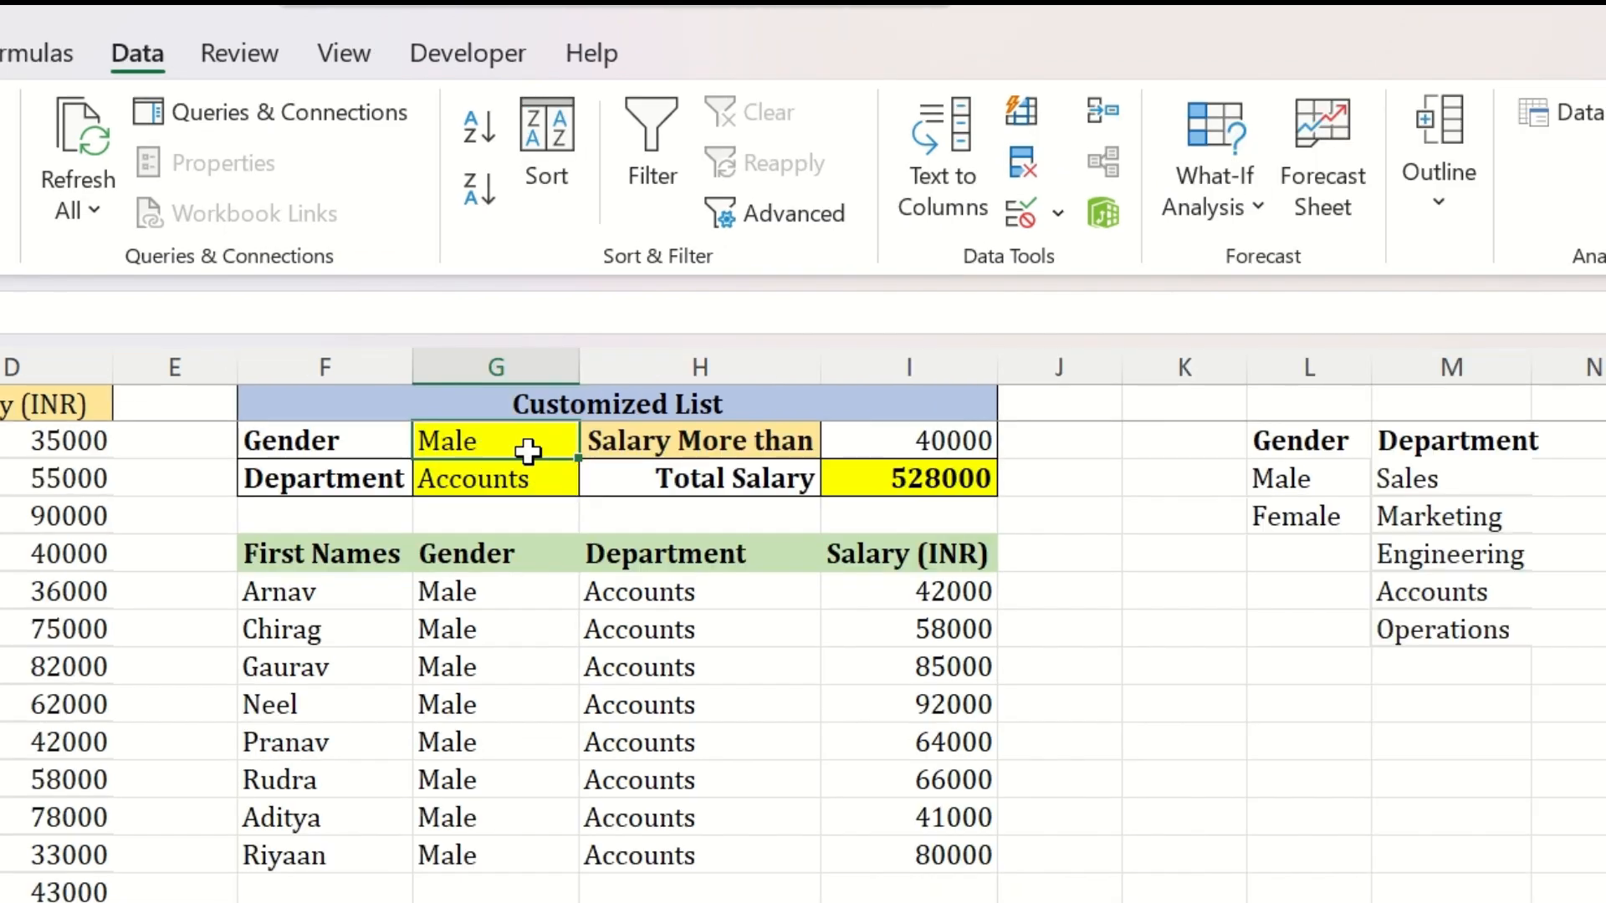
{"action": "left_click", "coordinate": [1056, 219]}
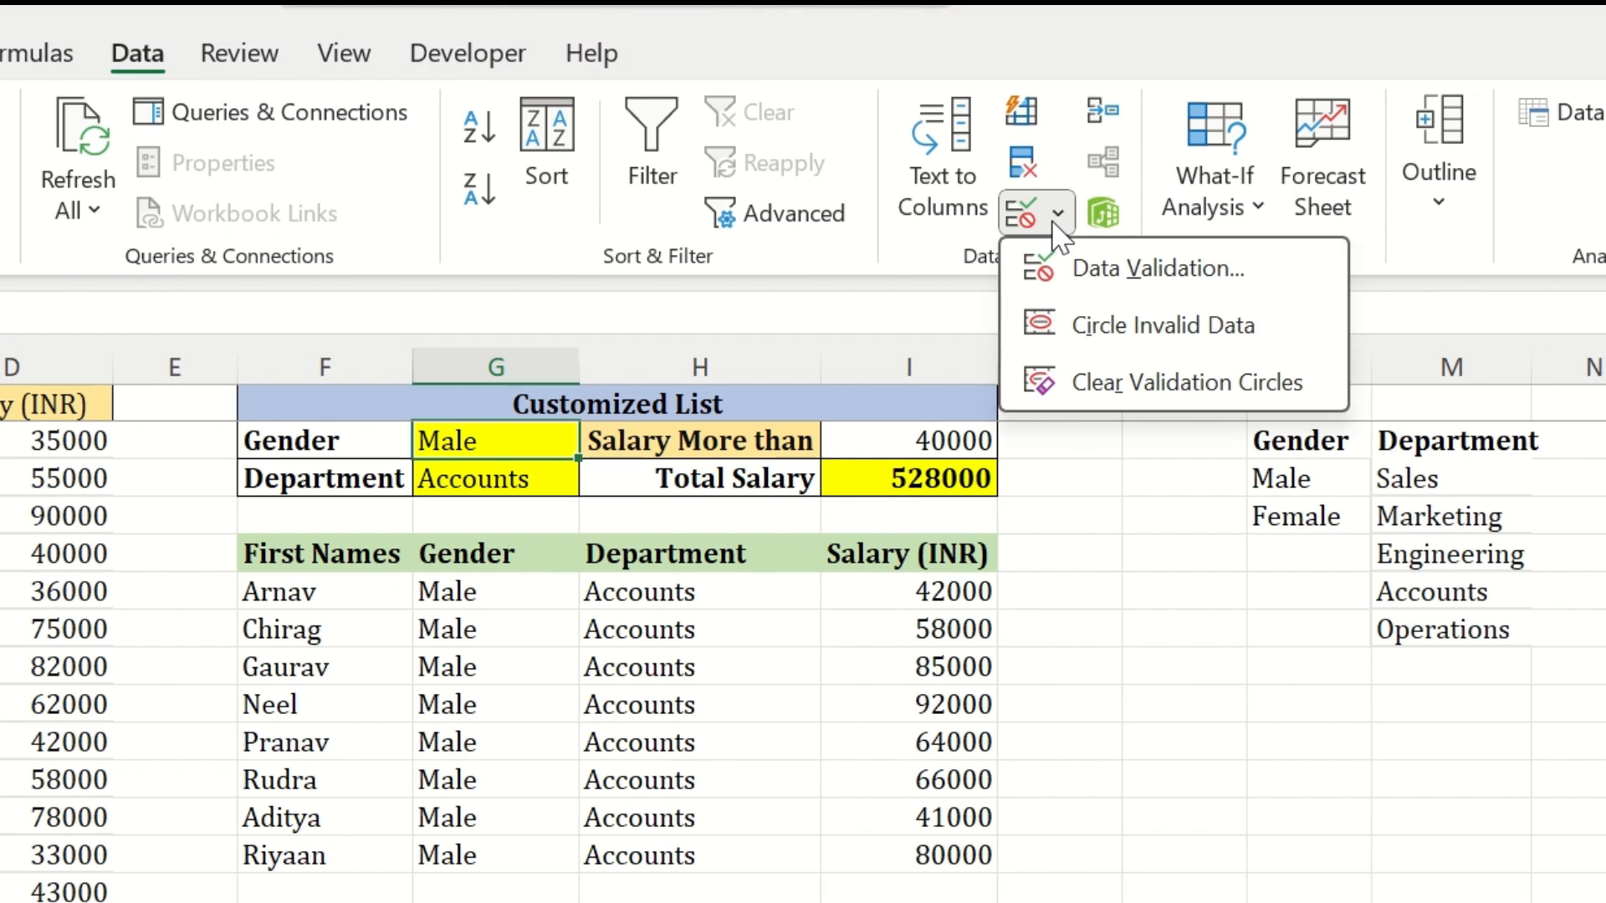
{"action": "left_click", "coordinate": [1070, 269]}
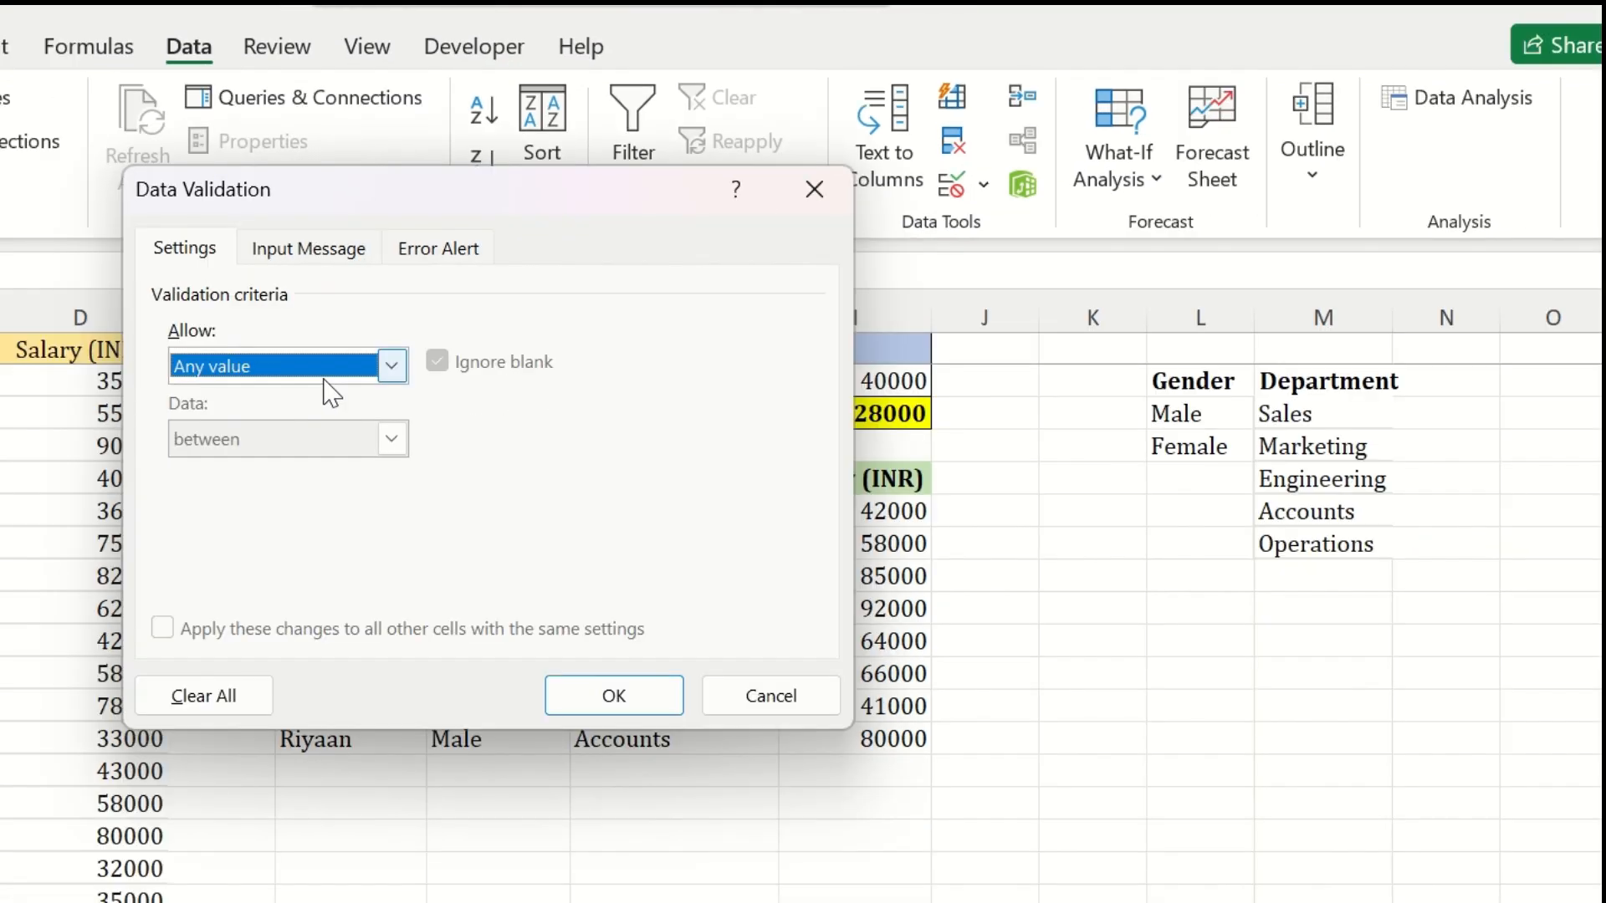
{"action": "left_click", "coordinate": [301, 368]}
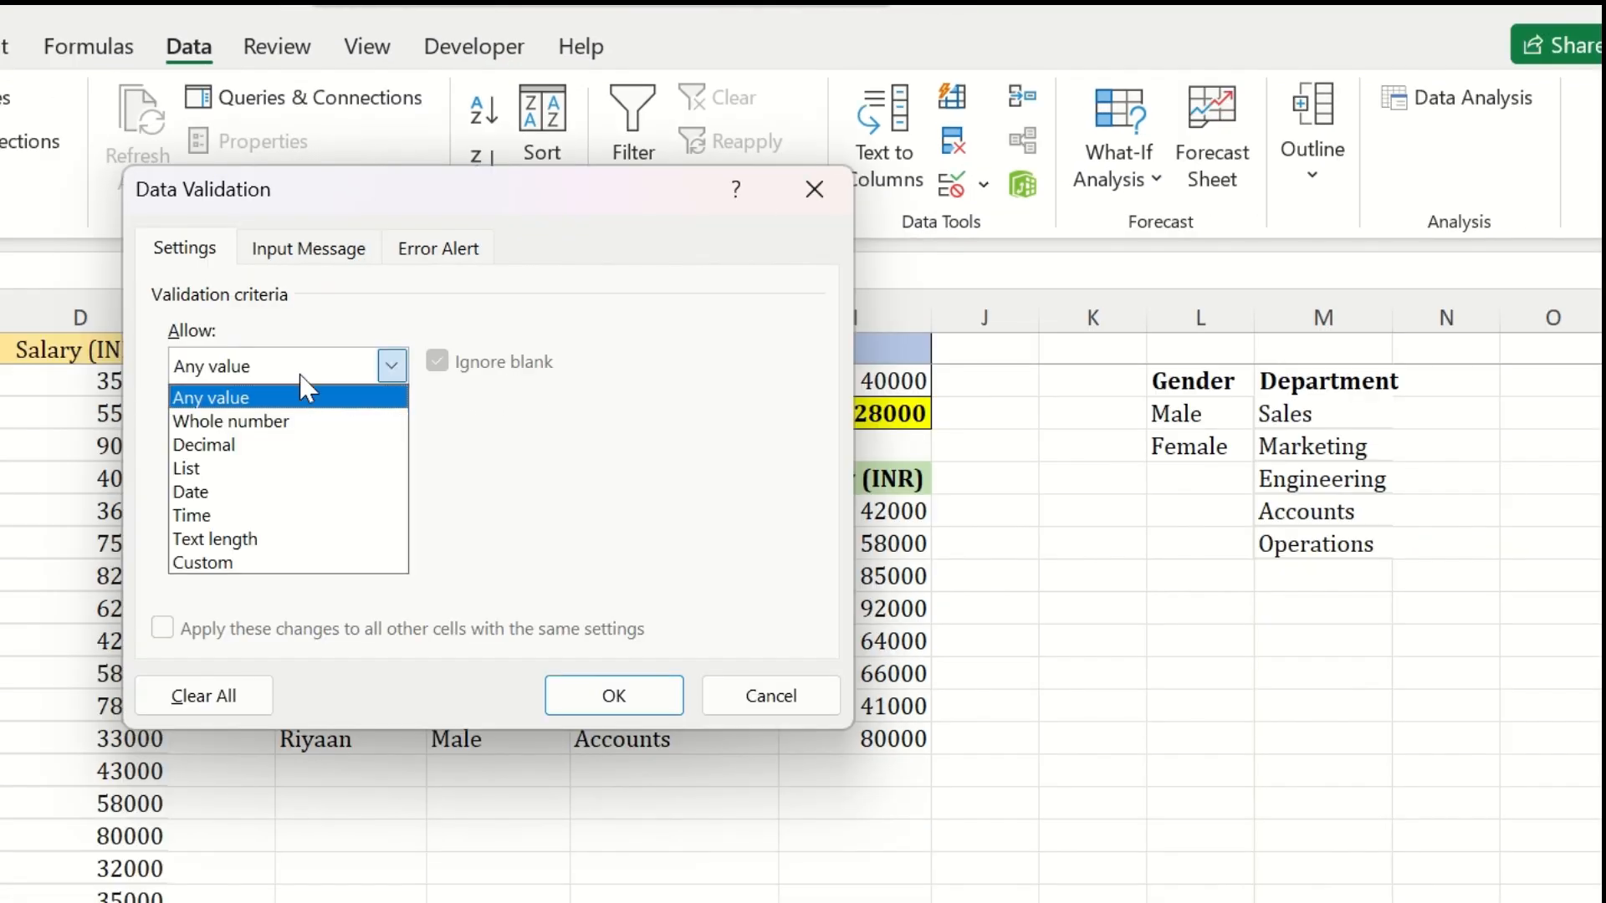
{"action": "left_click", "coordinate": [257, 468]}
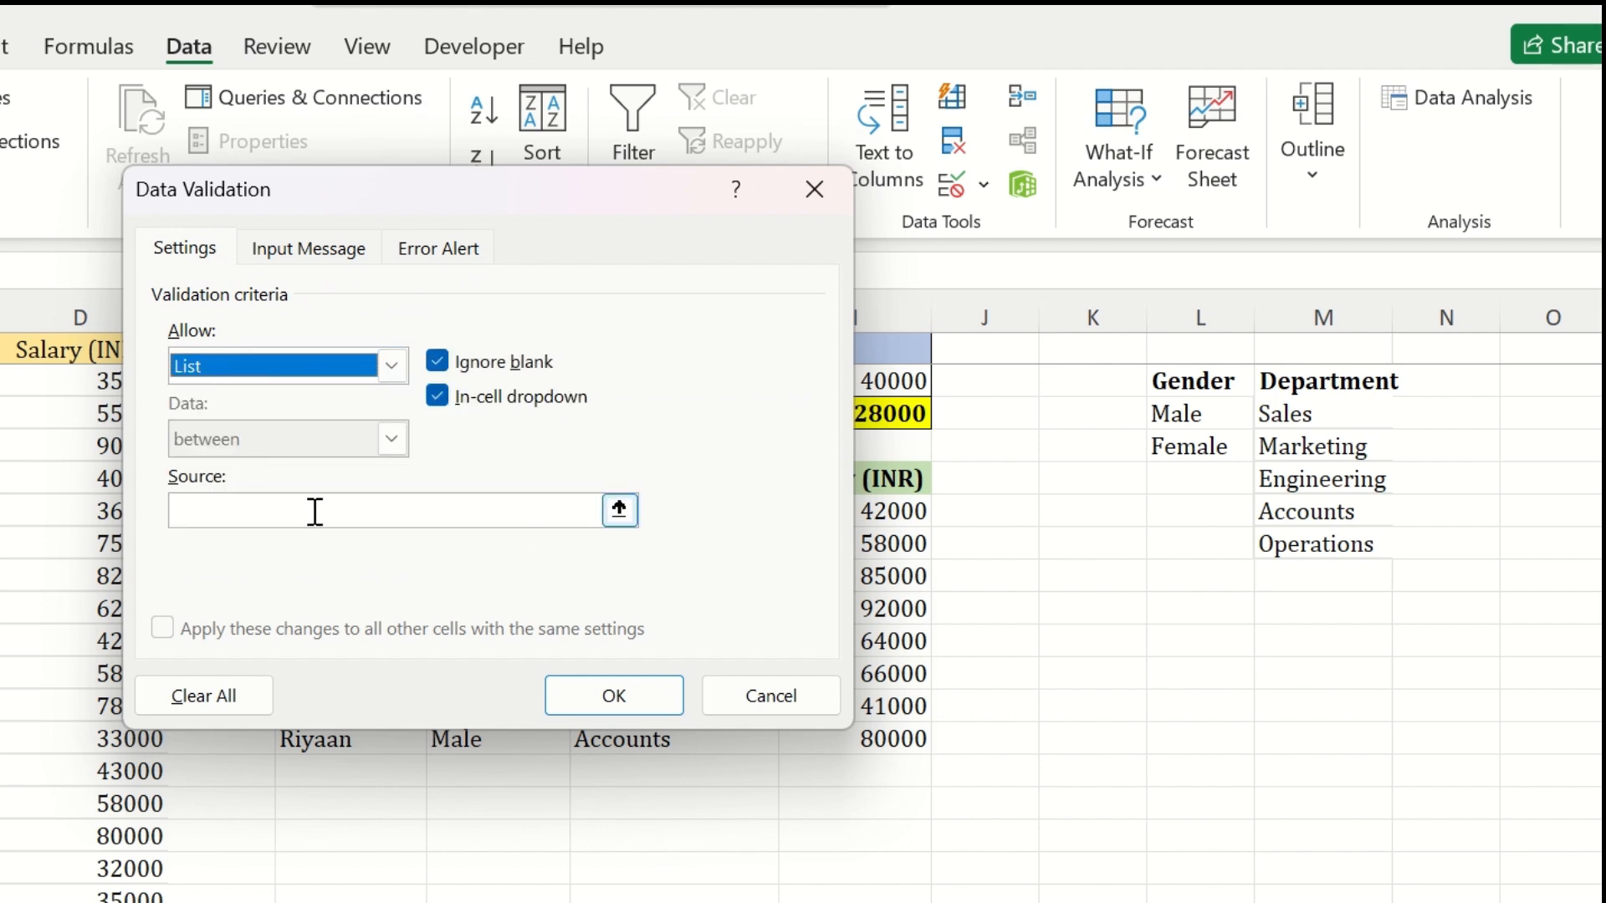
{"action": "left_click", "coordinate": [627, 517]}
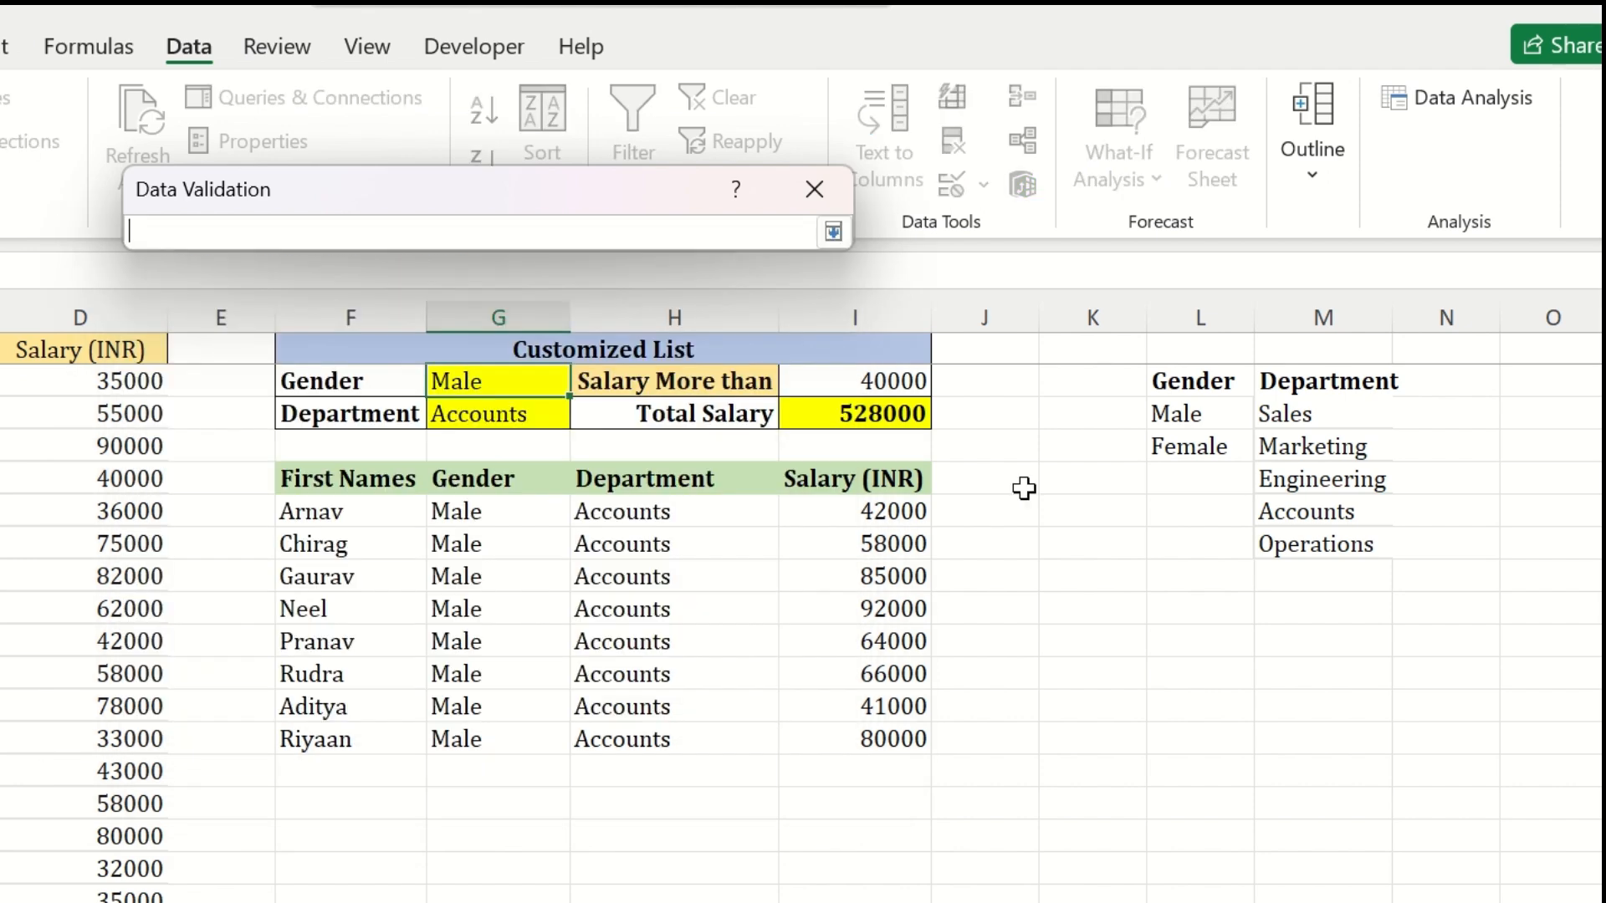
{"action": "left_click_drag", "start_coordinate": [1184, 413], "coordinate": [1191, 436]}
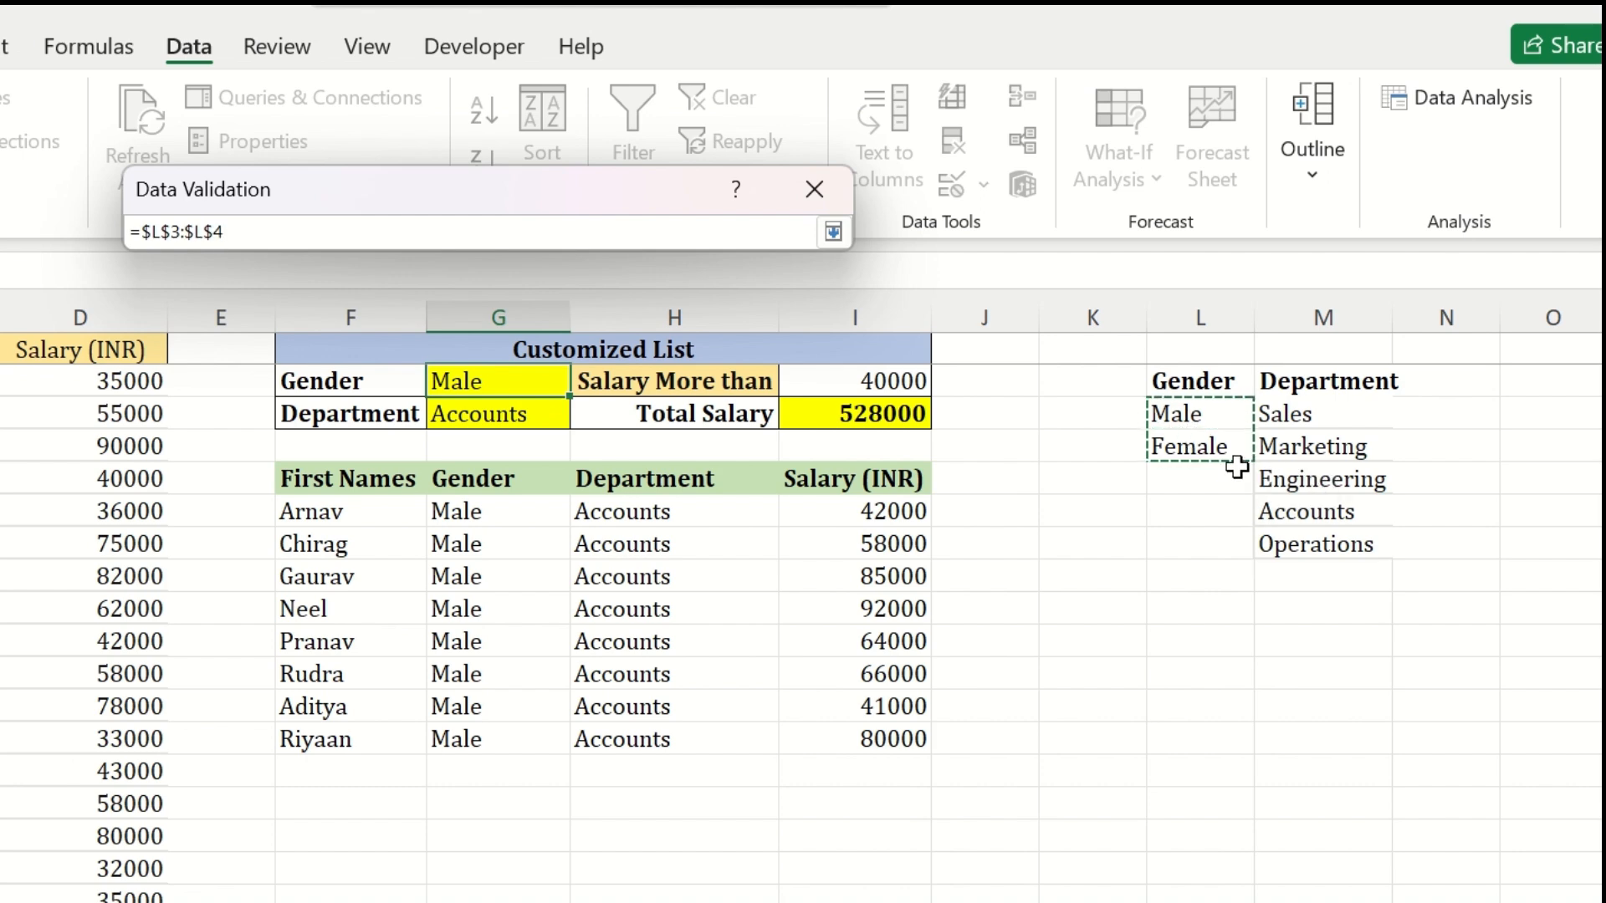
{"action": "key", "text": "Return"}
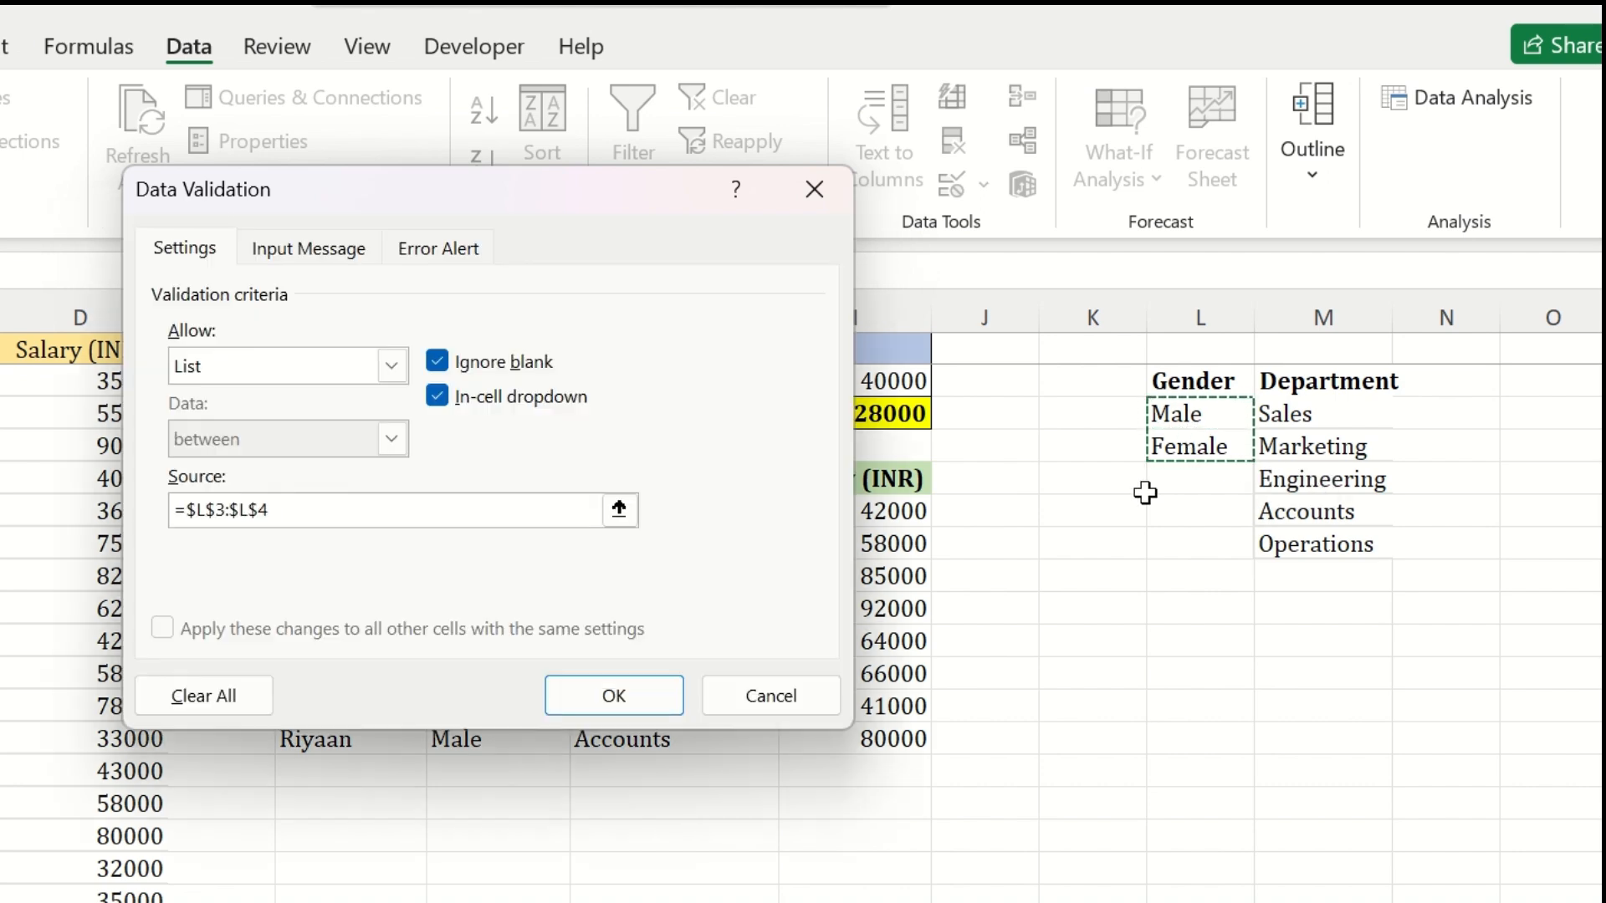
{"action": "key", "text": "Return"}
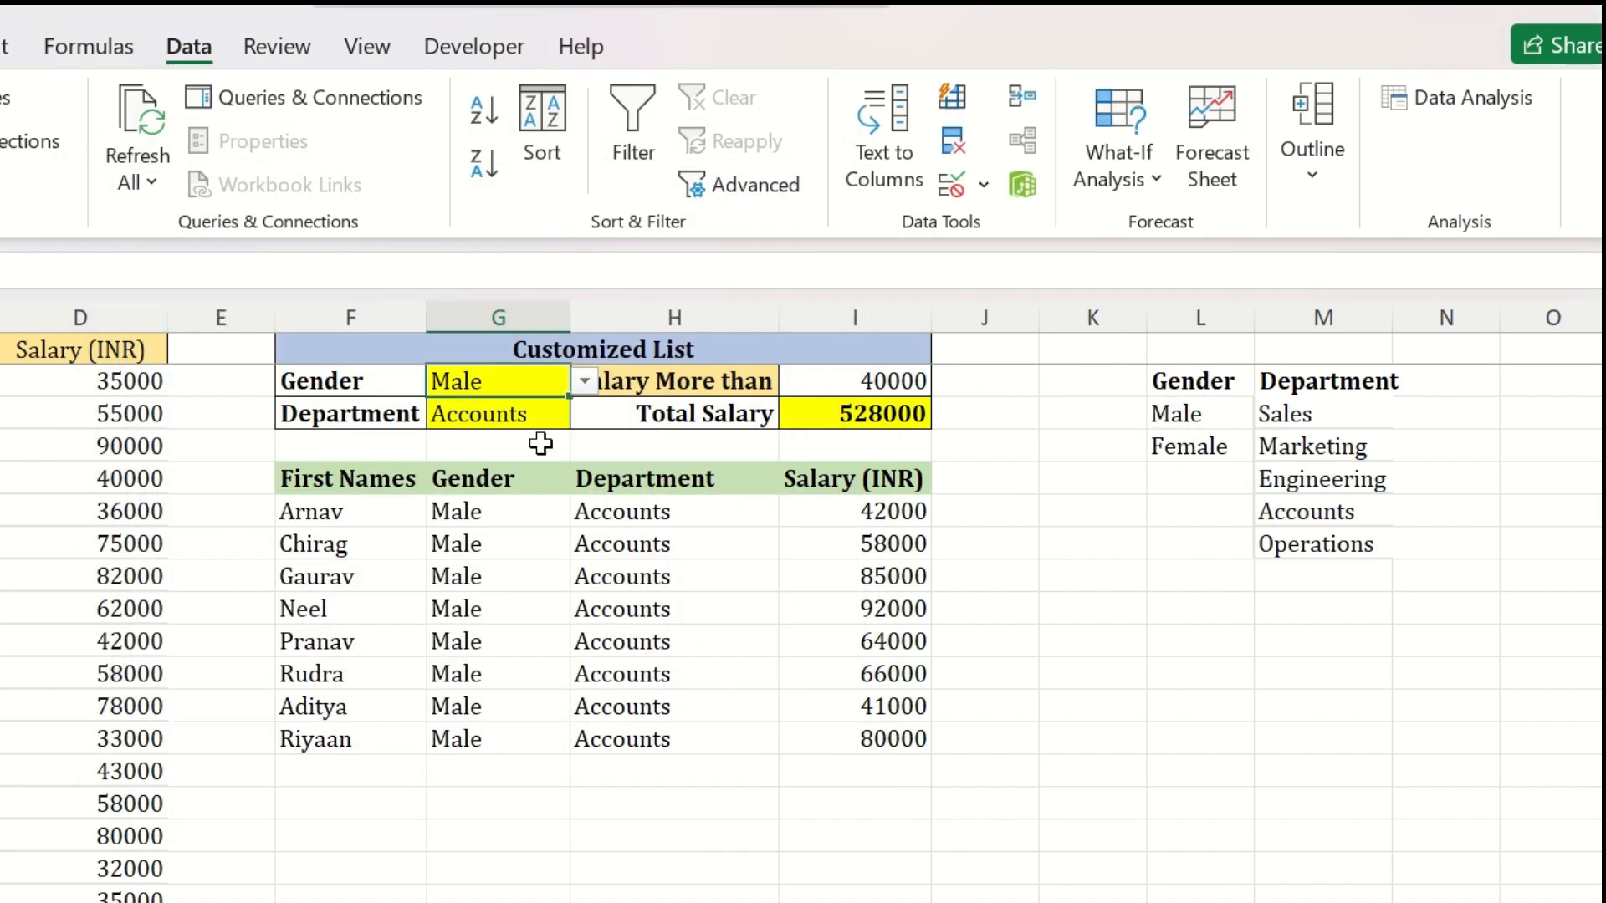
Apply List data validation to the department cell G3, using the department names in M3:M7 as the source.
{"action": "left_click", "coordinate": [514, 415]}
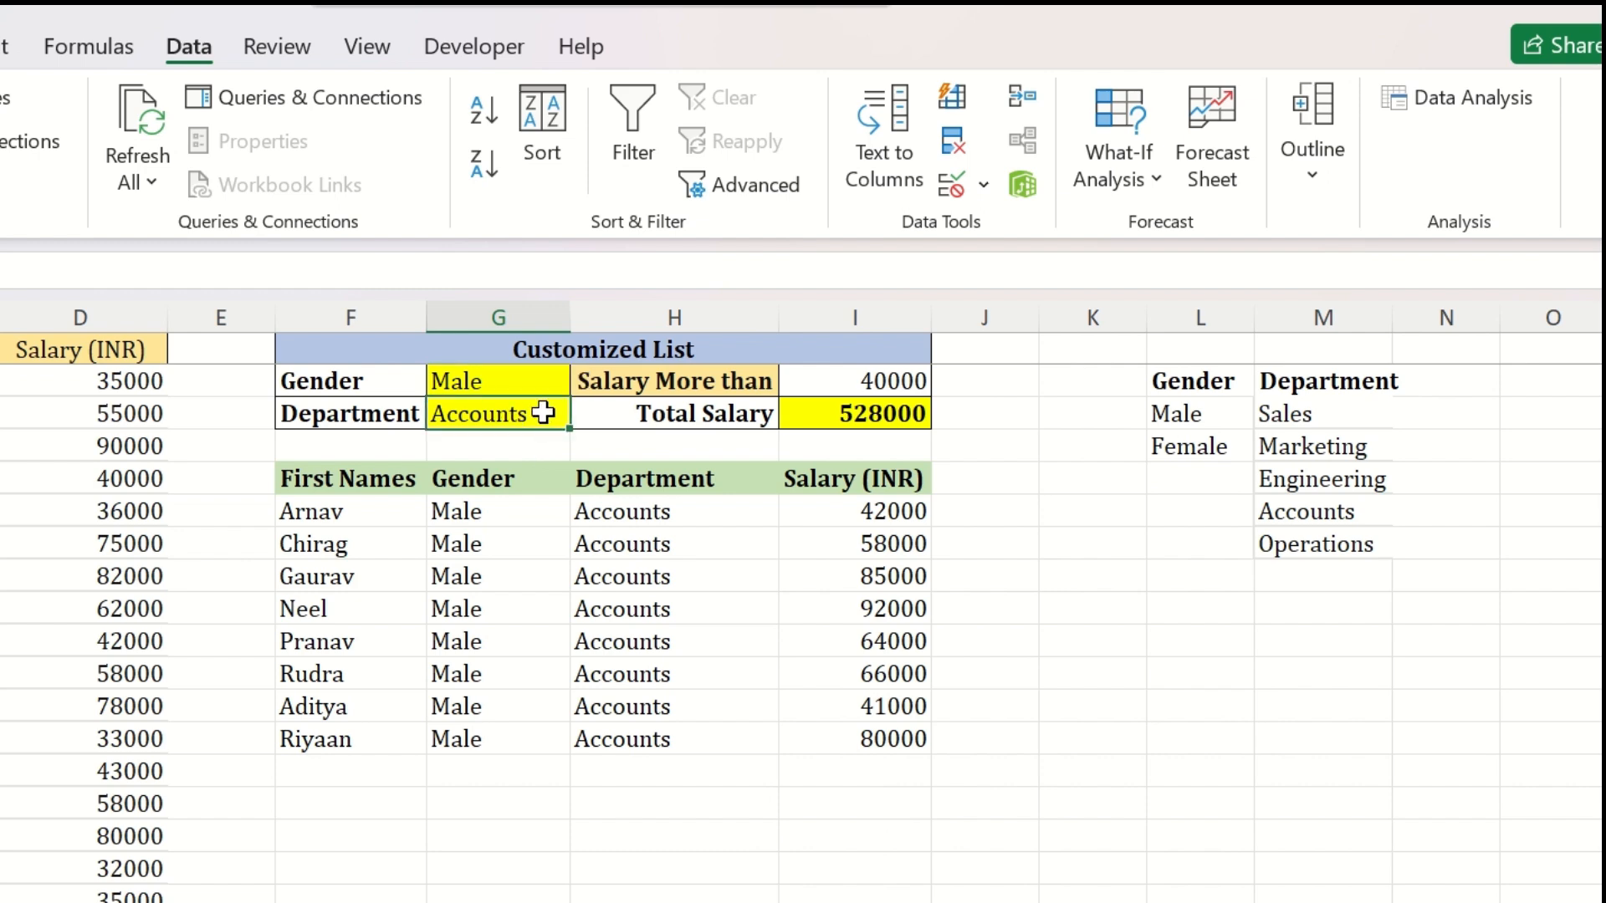
{"action": "left_click", "coordinate": [952, 184]}
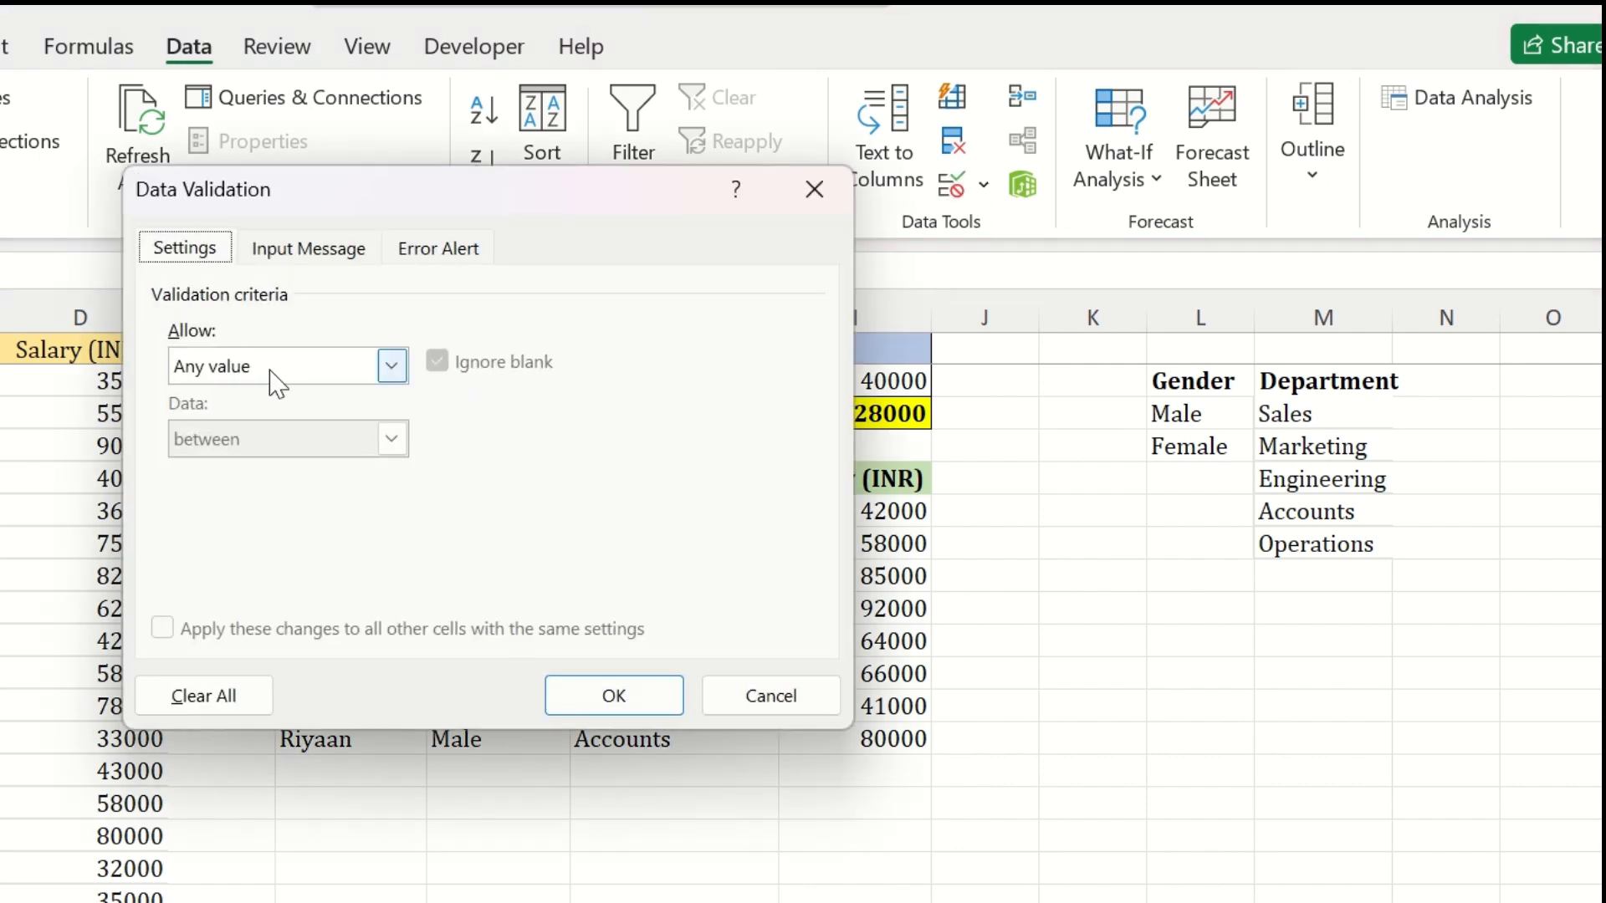
{"action": "left_click", "coordinate": [389, 367]}
{"action": "left_click", "coordinate": [242, 468]}
{"action": "left_click", "coordinate": [469, 511]}
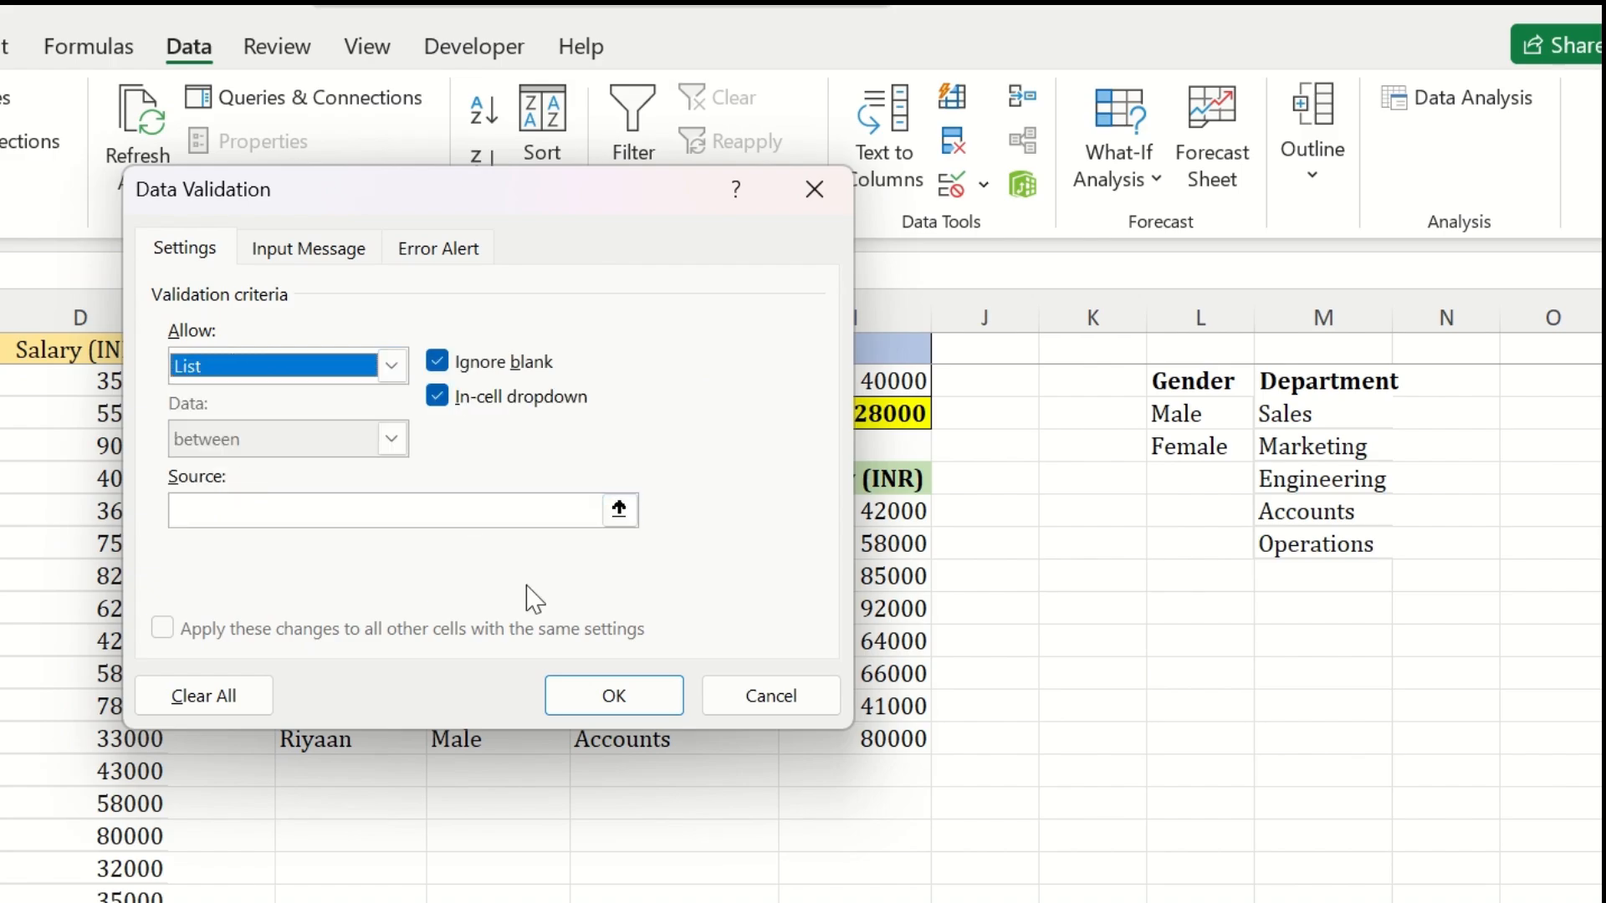
{"action": "left_click_drag", "start_coordinate": [1298, 405], "coordinate": [1305, 504]}
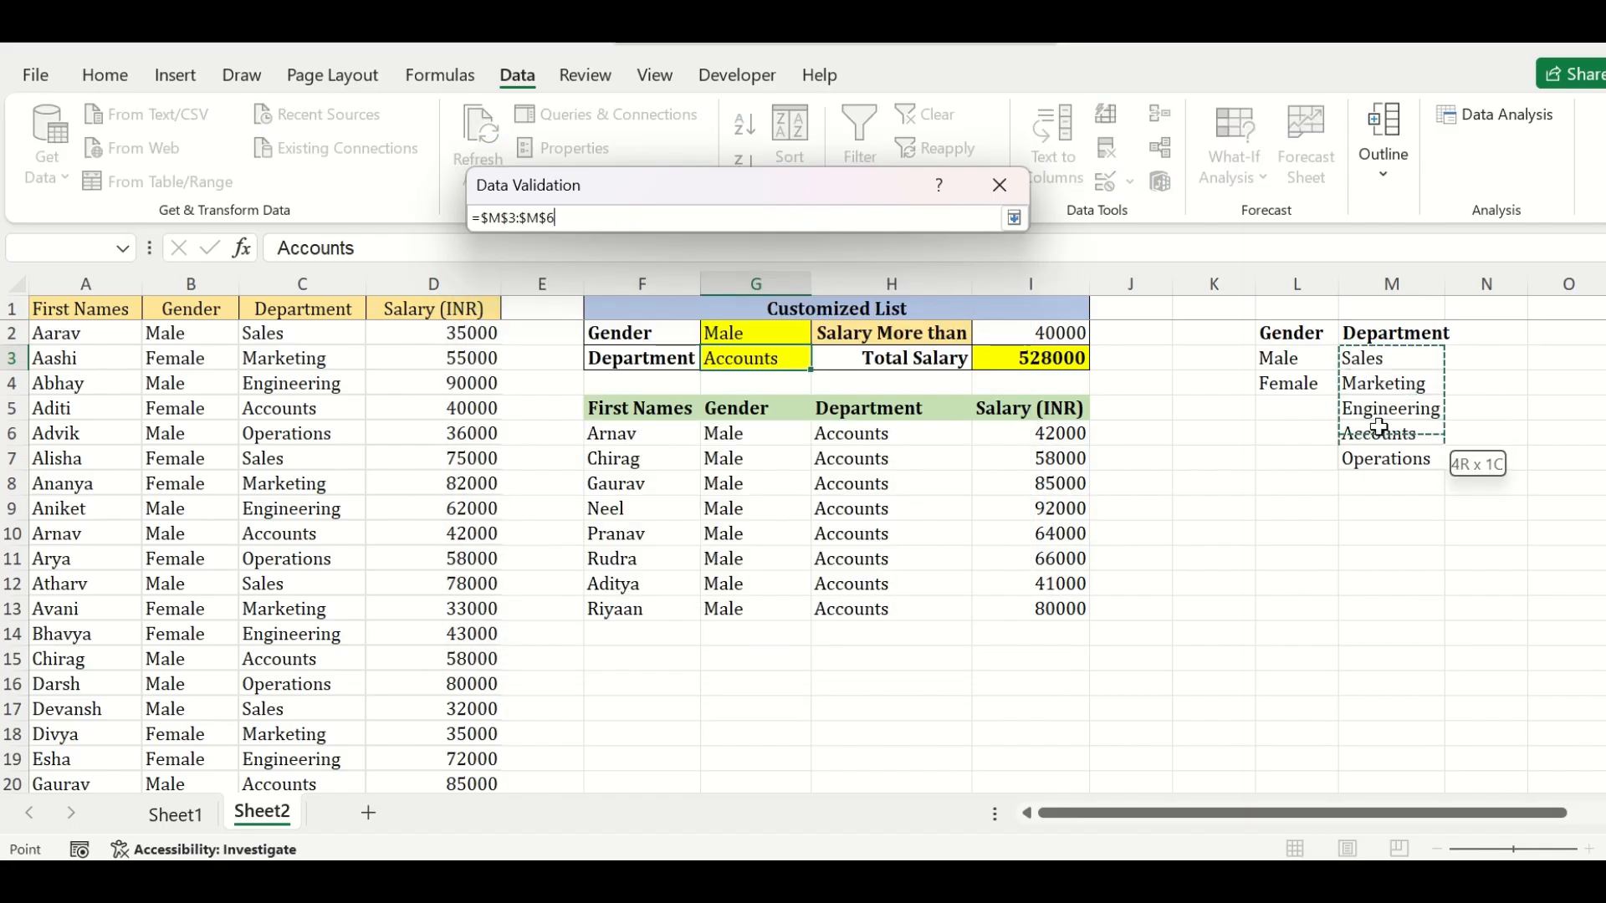
{"action": "left_click_drag", "start_coordinate": [1379, 428], "coordinate": [1382, 457]}
{"action": "key", "text": "Return"}
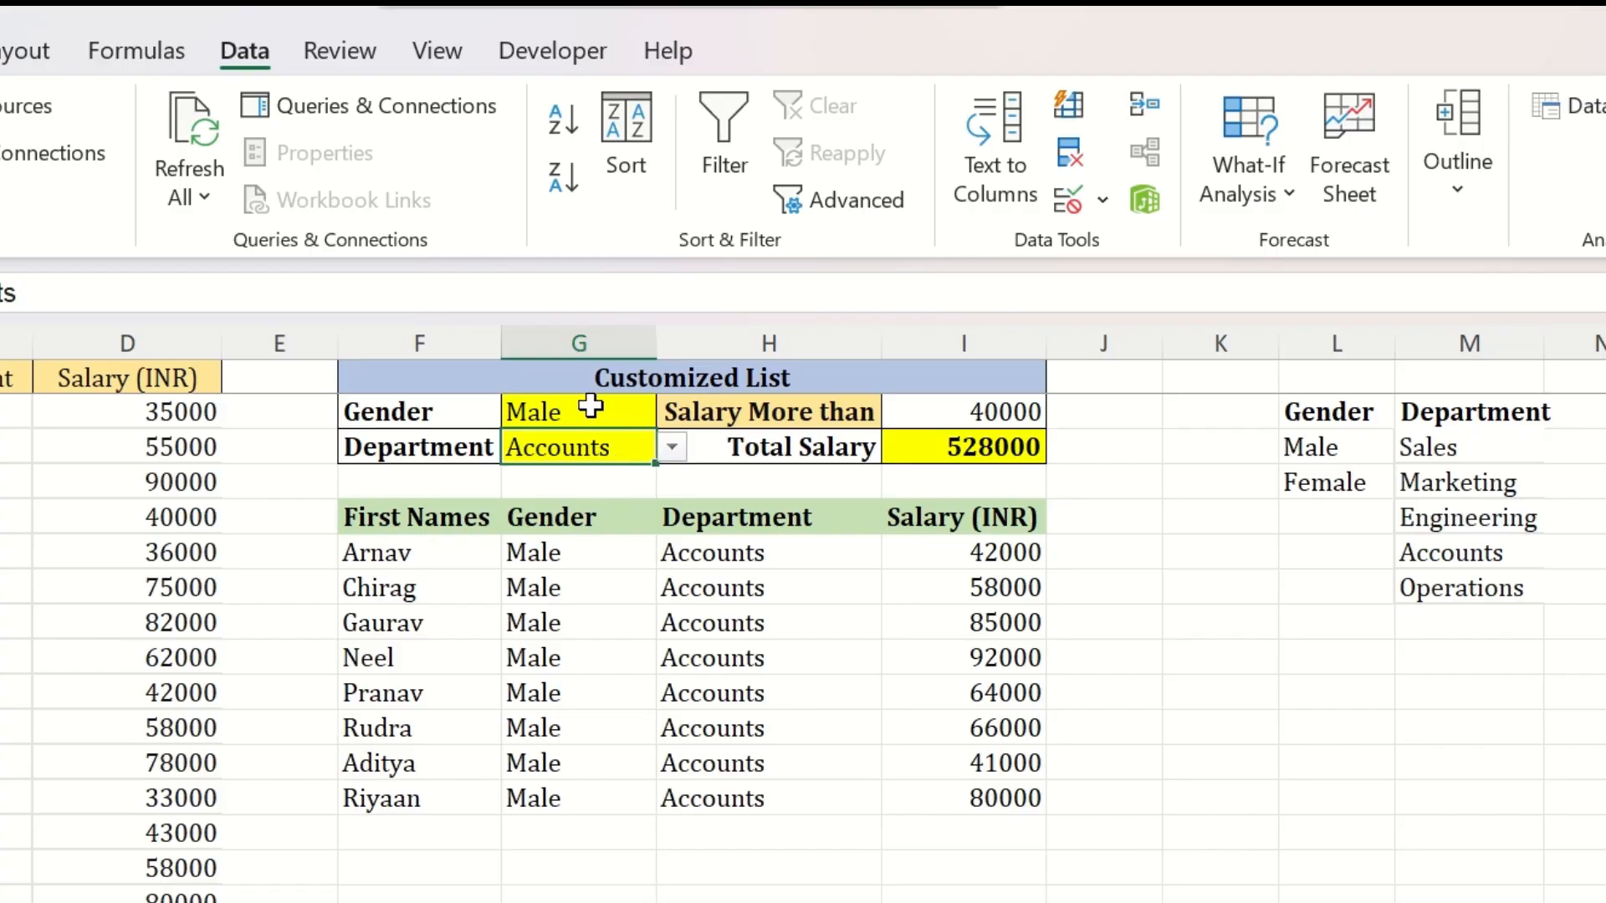
Change the gender criterion in G2 to Female, choosing from the validation list.
{"action": "left_click", "coordinate": [592, 407]}
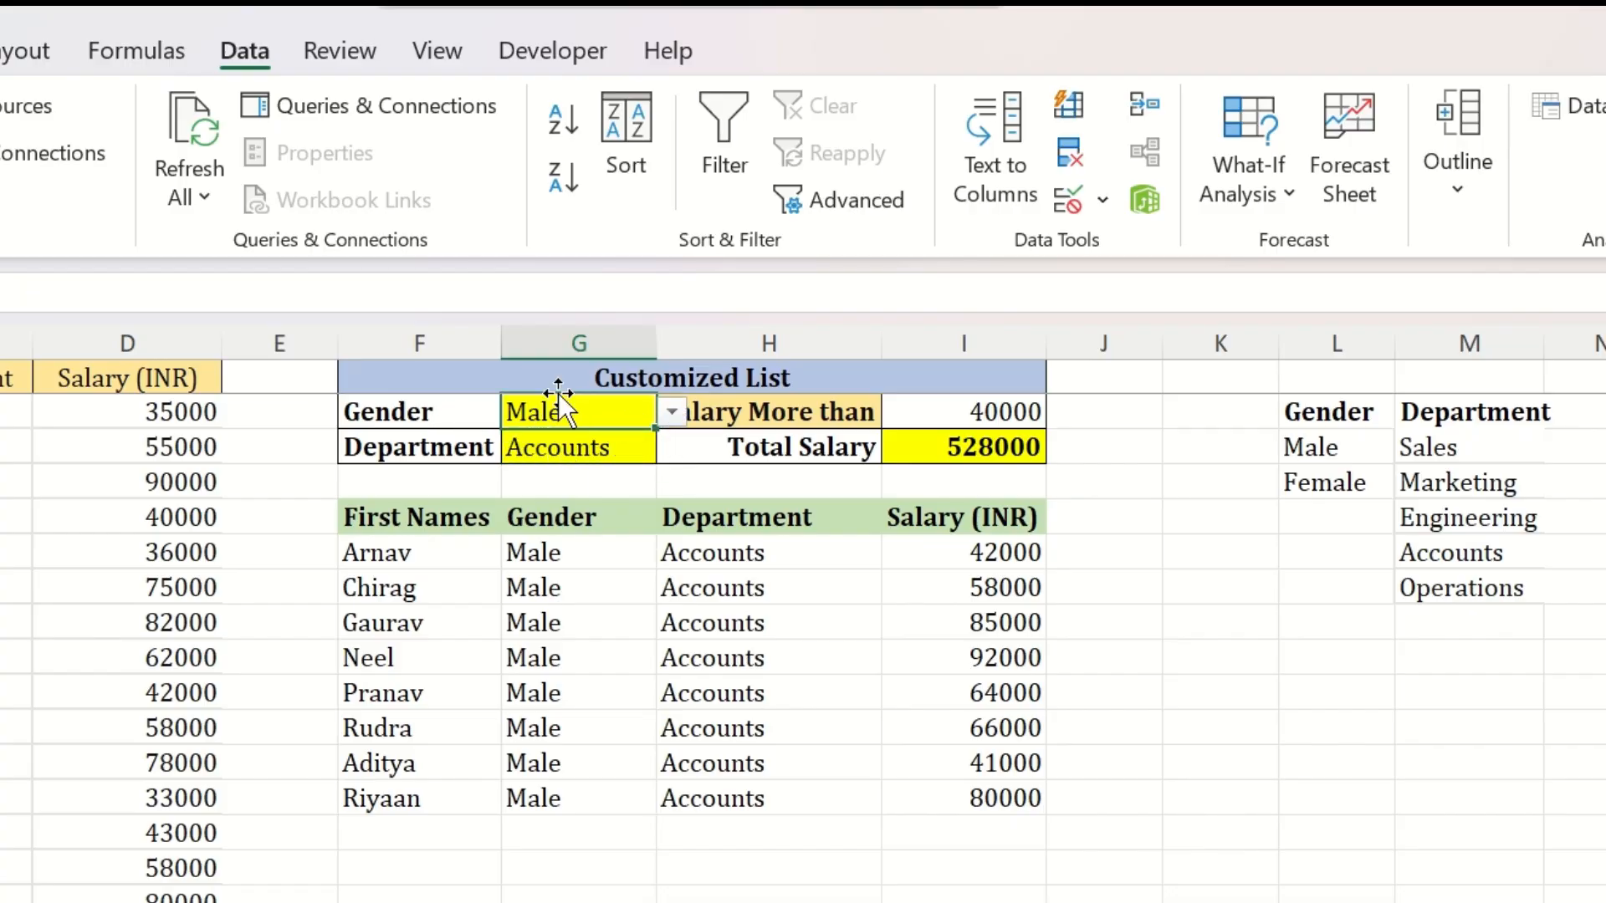
{"action": "left_click", "coordinate": [672, 413]}
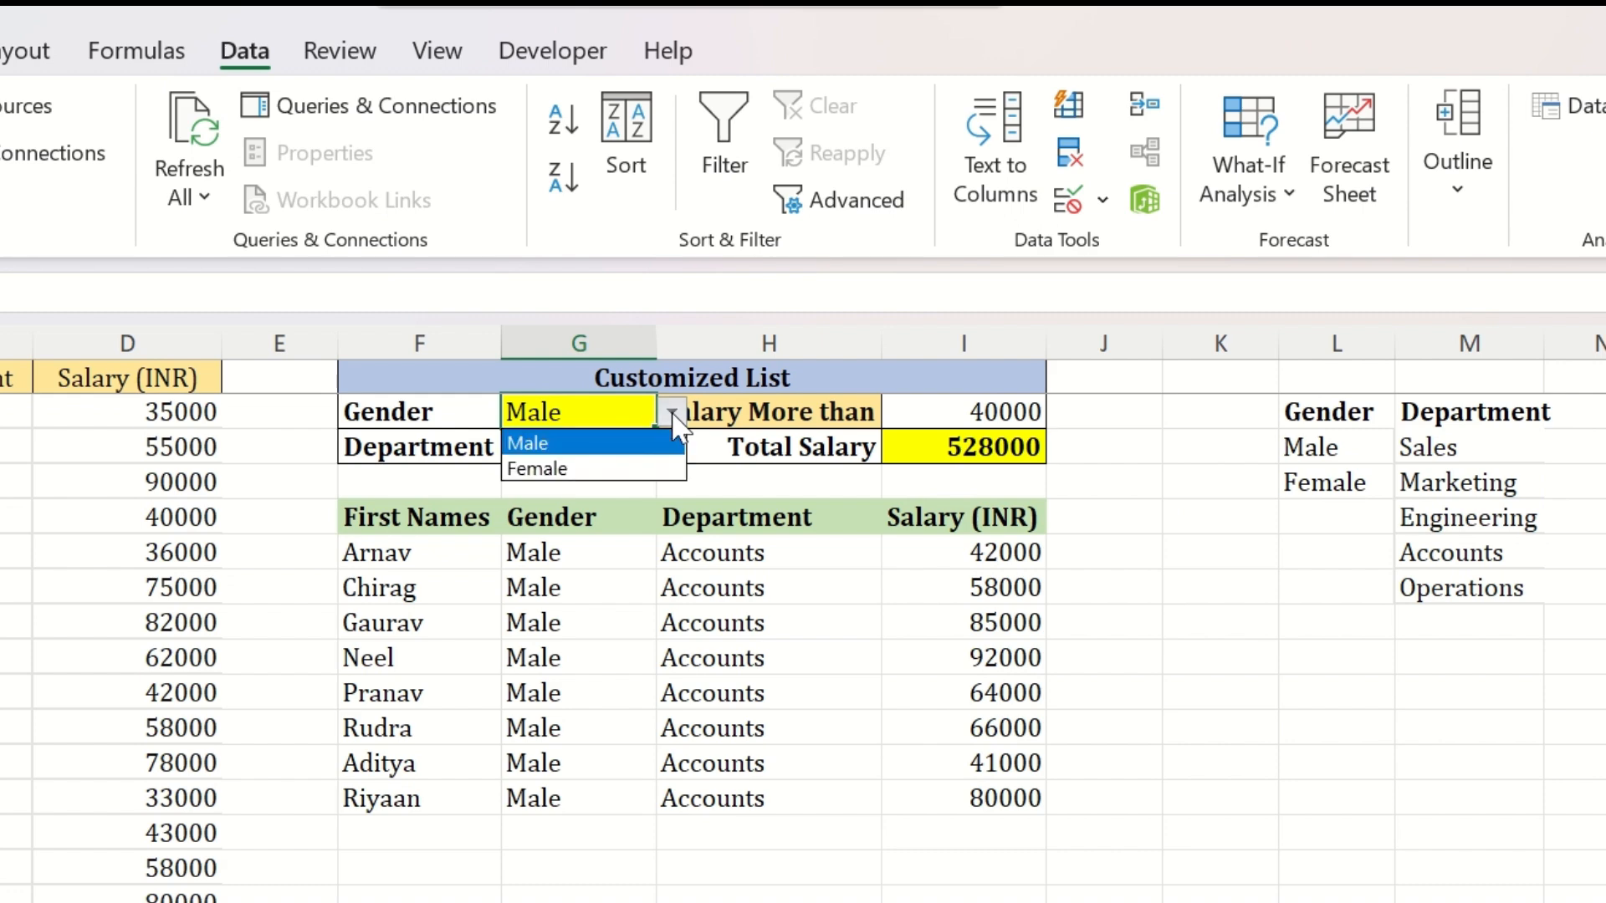
{"action": "left_click", "coordinate": [639, 470]}
Change the department criterion in G3 to Engineering and finally to Operations, choosing from the validation list.
{"action": "left_click", "coordinate": [637, 448]}
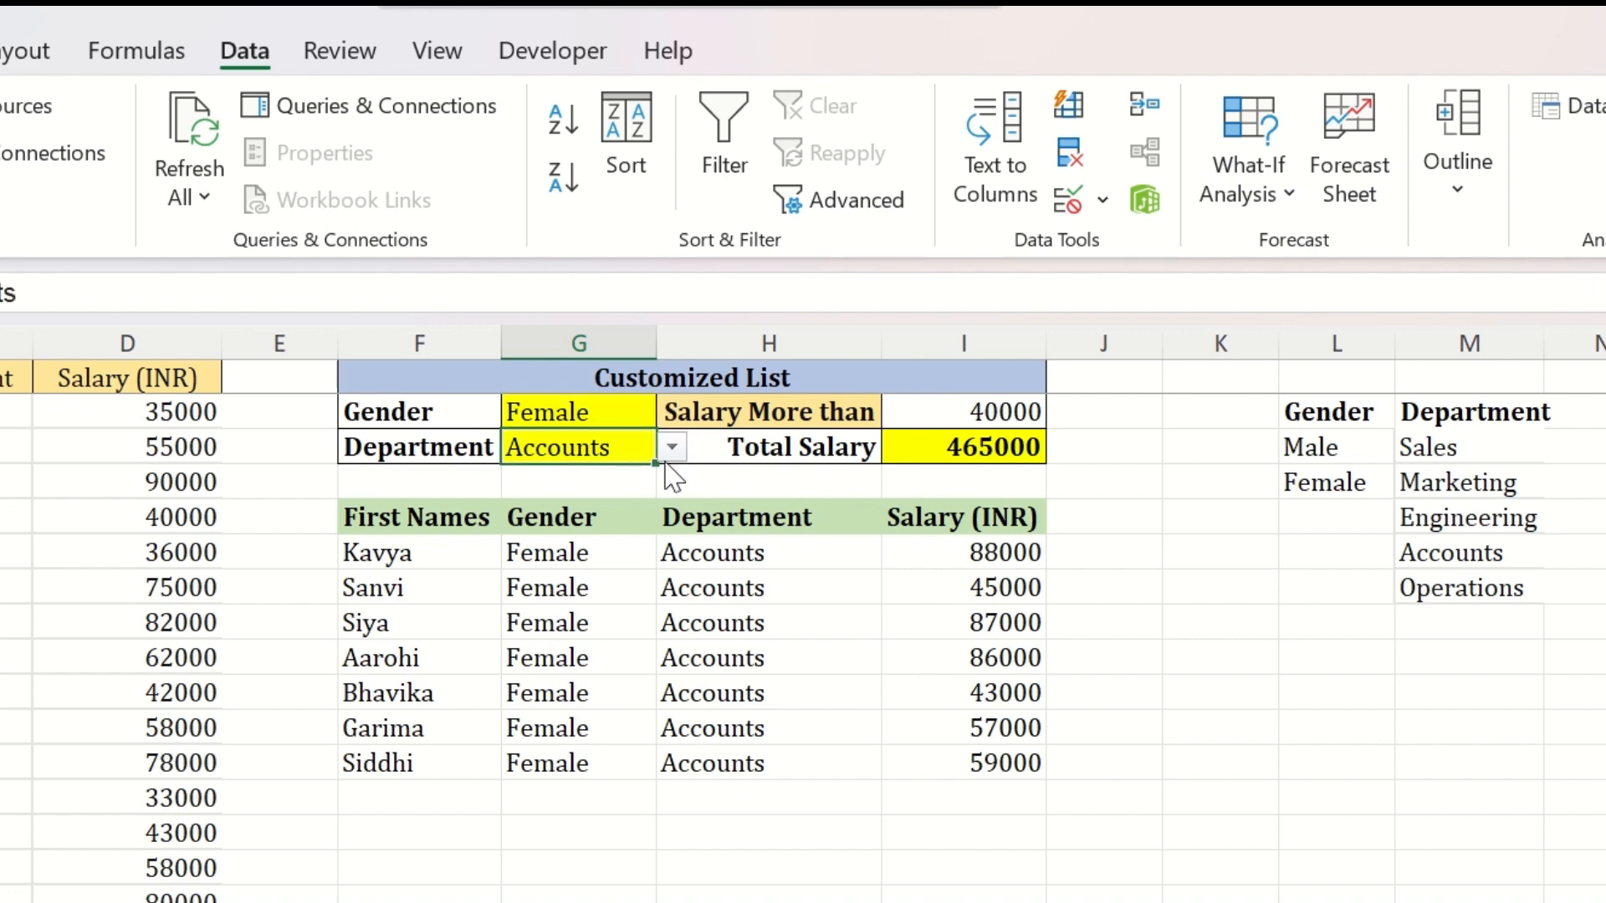
{"action": "left_click", "coordinate": [669, 454]}
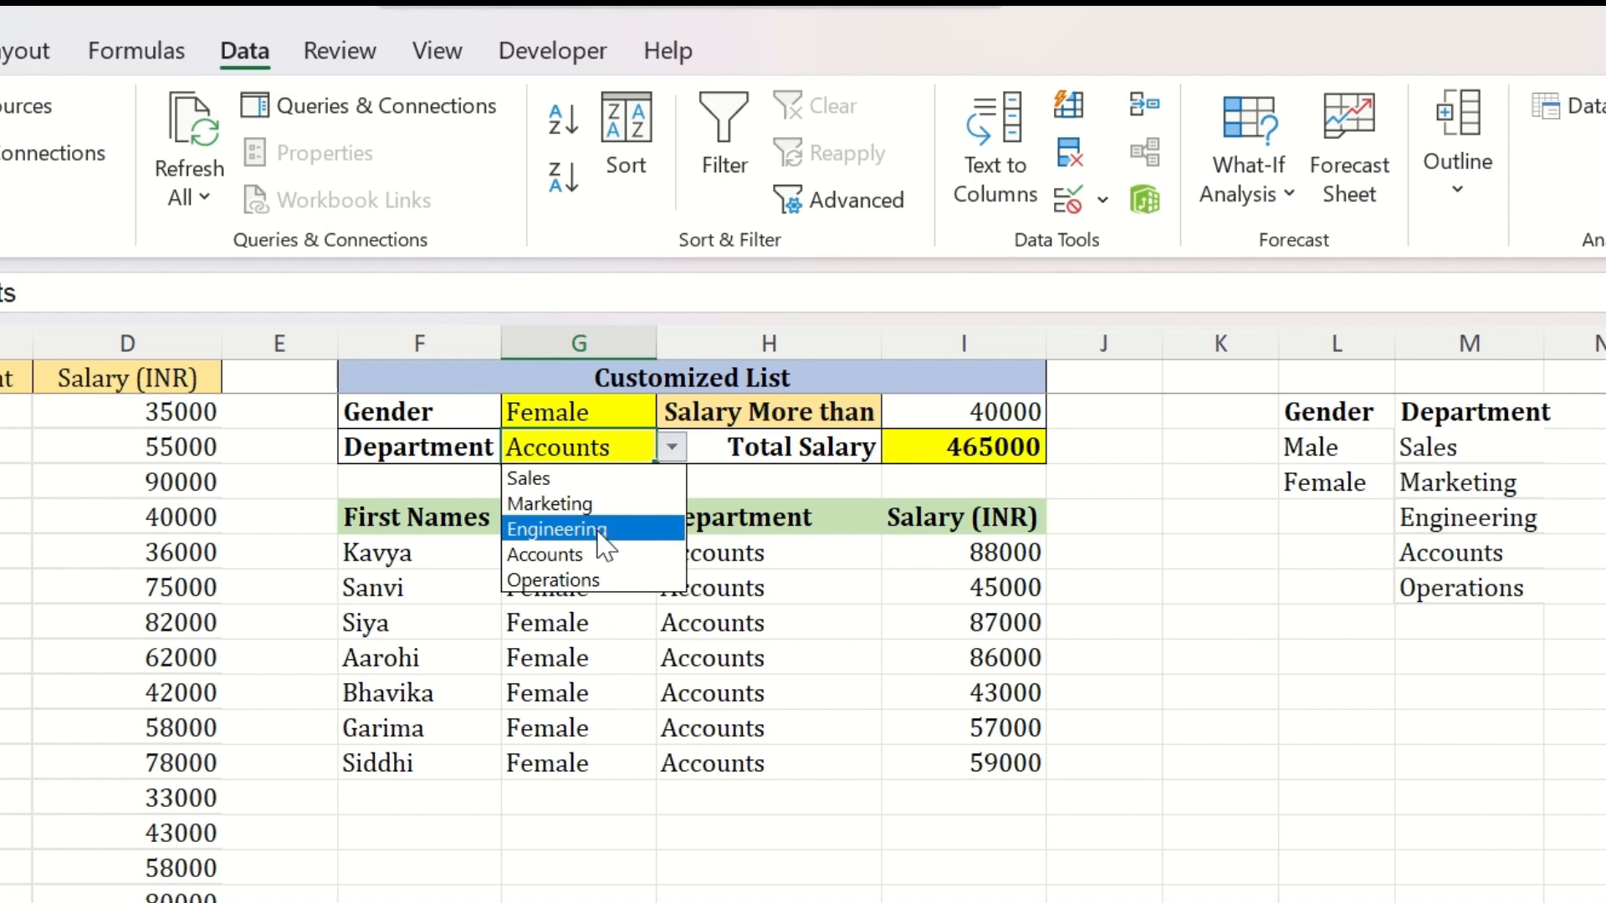
{"action": "left_click", "coordinate": [606, 534]}
{"action": "left_click", "coordinate": [674, 450]}
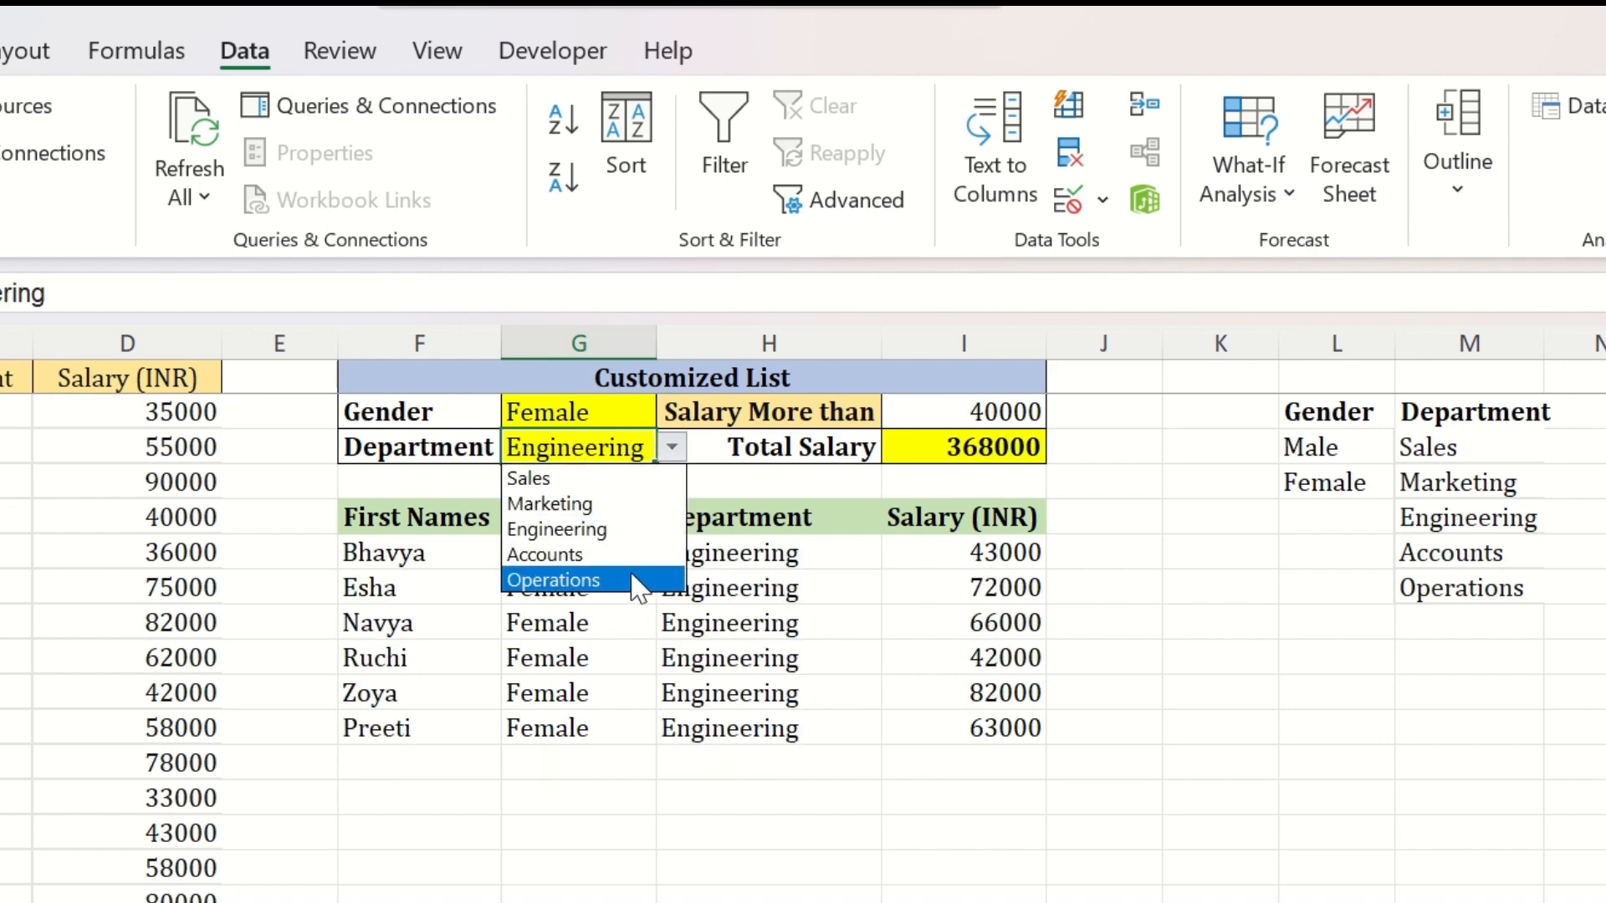
{"action": "left_click", "coordinate": [636, 583]}
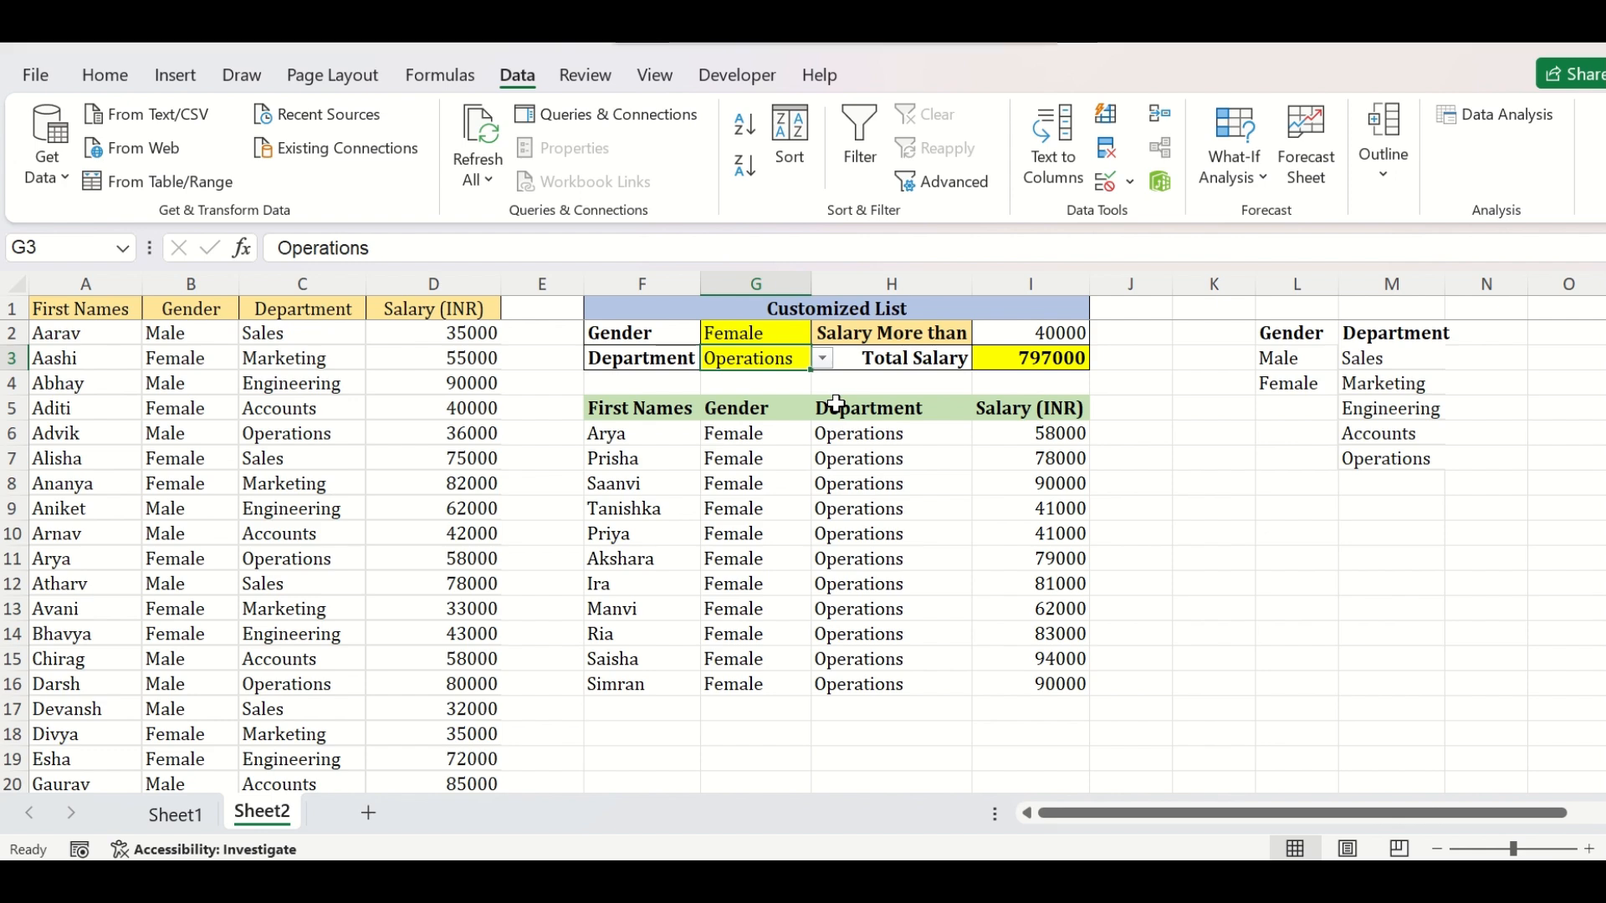
Try to enter the unlisted value Sample in the department cell G3, and discard the entry.
{"action": "type", "text": "Sample"}
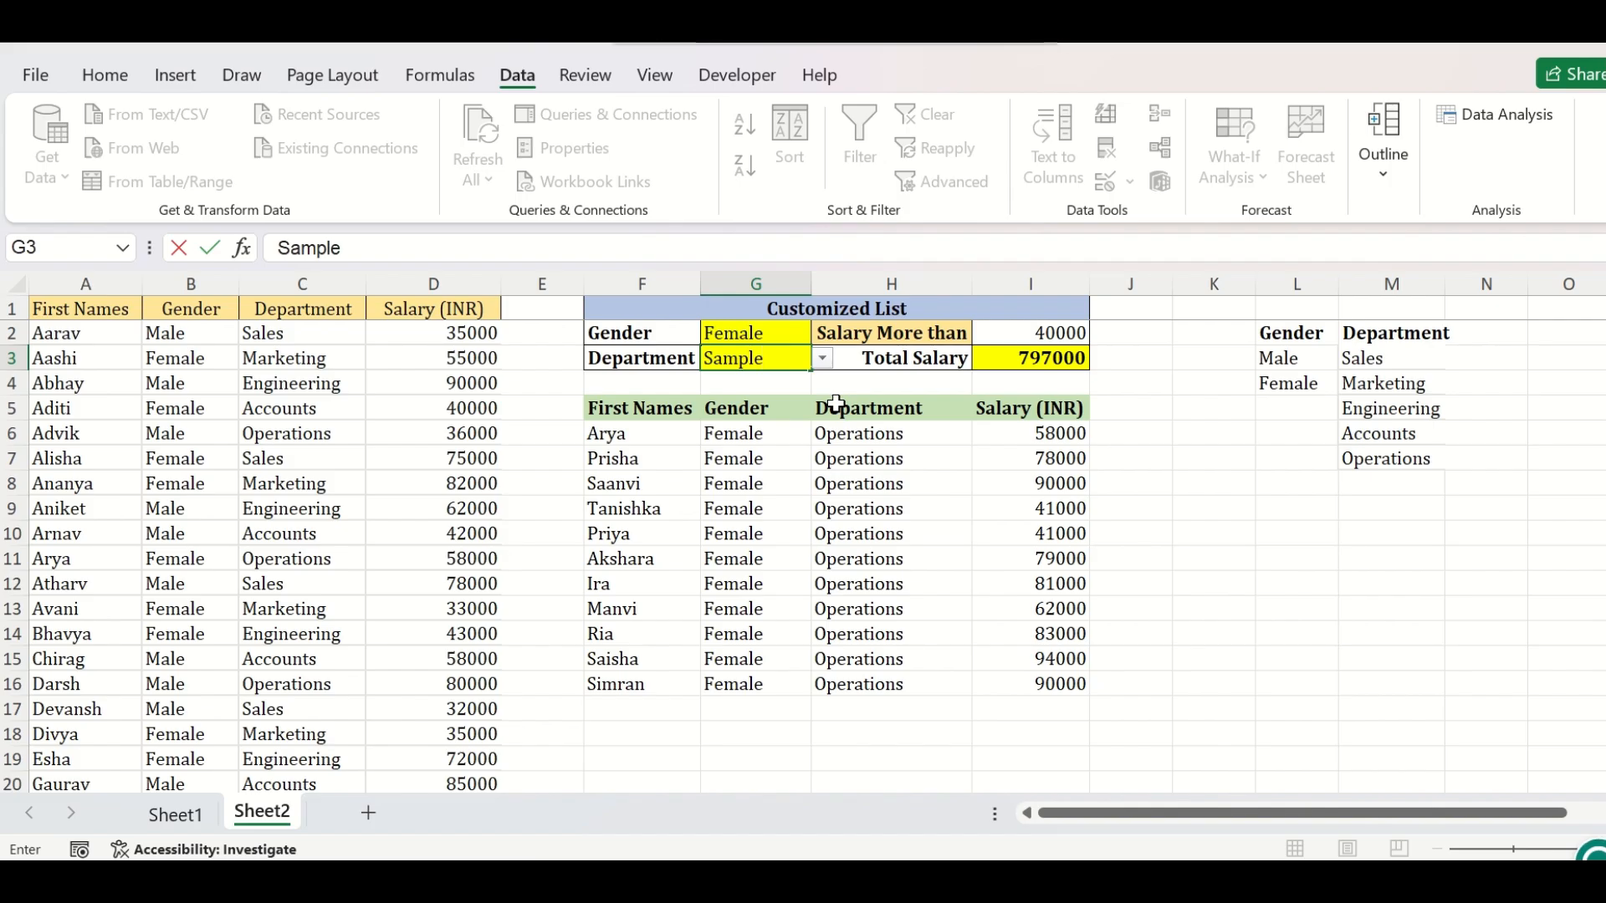
{"action": "key", "text": "Return"}
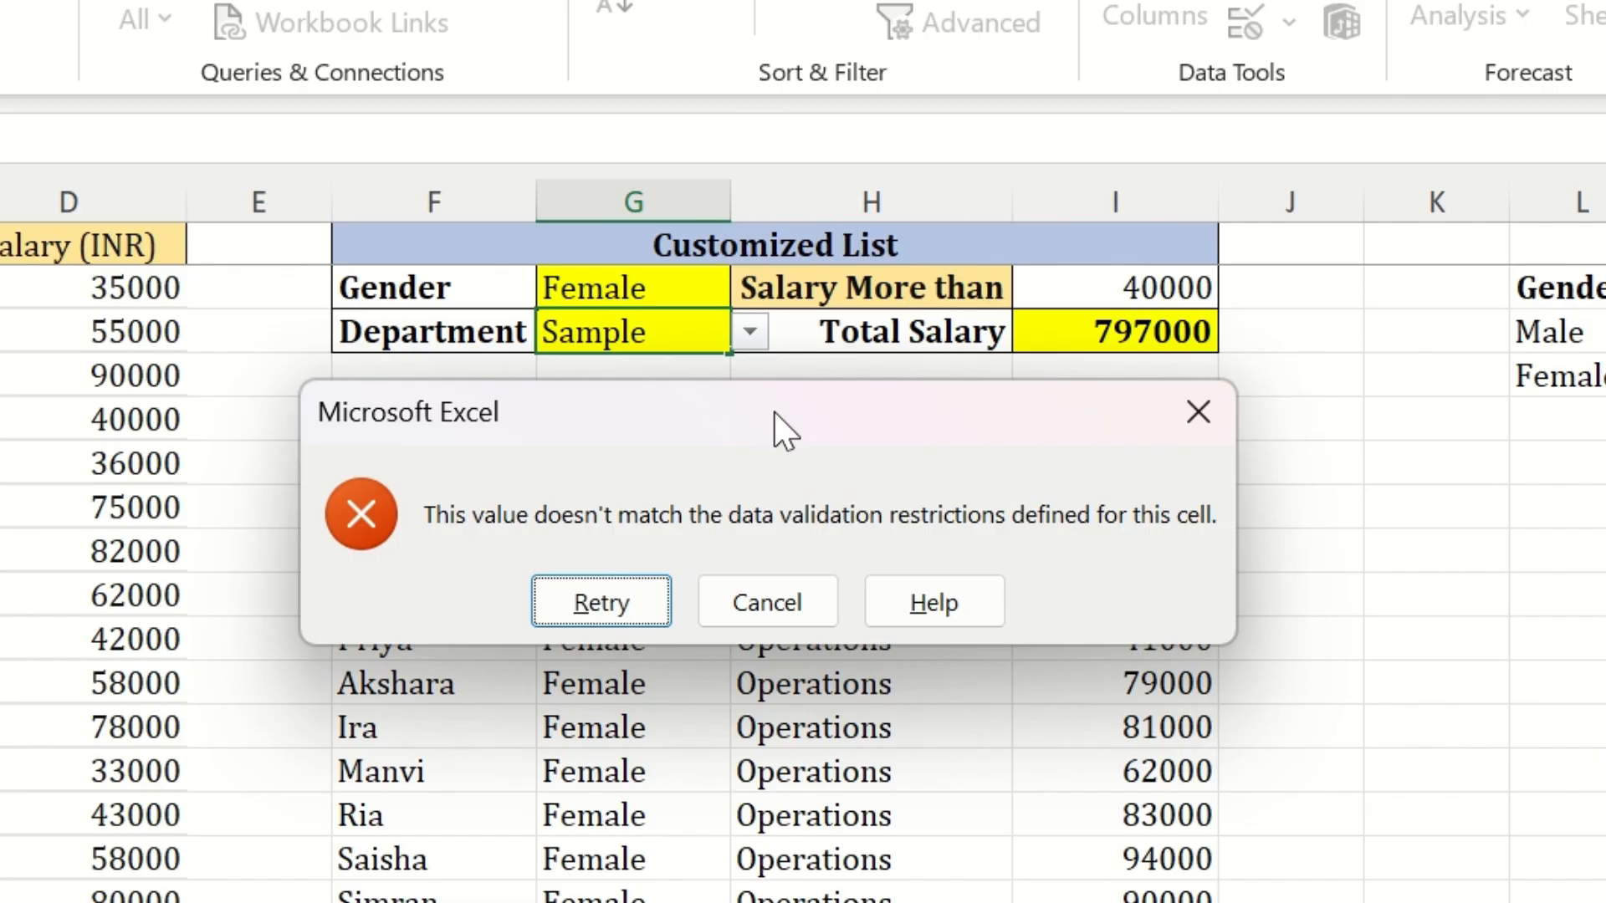
{"action": "key", "text": "Tab"}
{"action": "key", "text": "Return"}
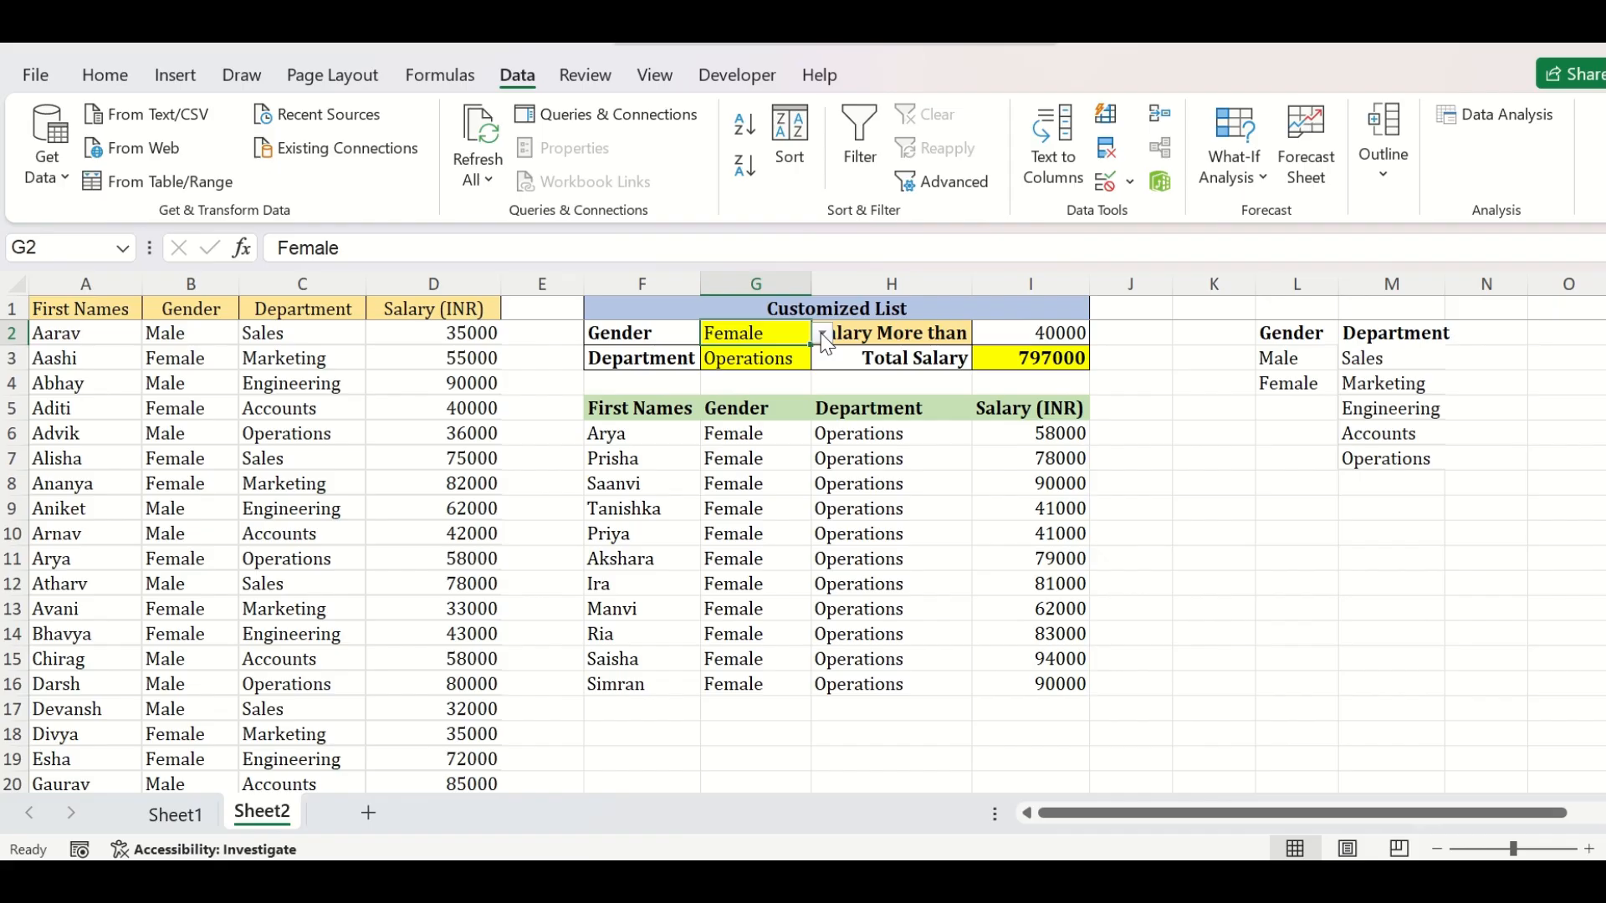
Inspect the range summed by the Total Salary formula in I3 and leave the formula as it is.
{"action": "double_click", "coordinate": [1167, 332]}
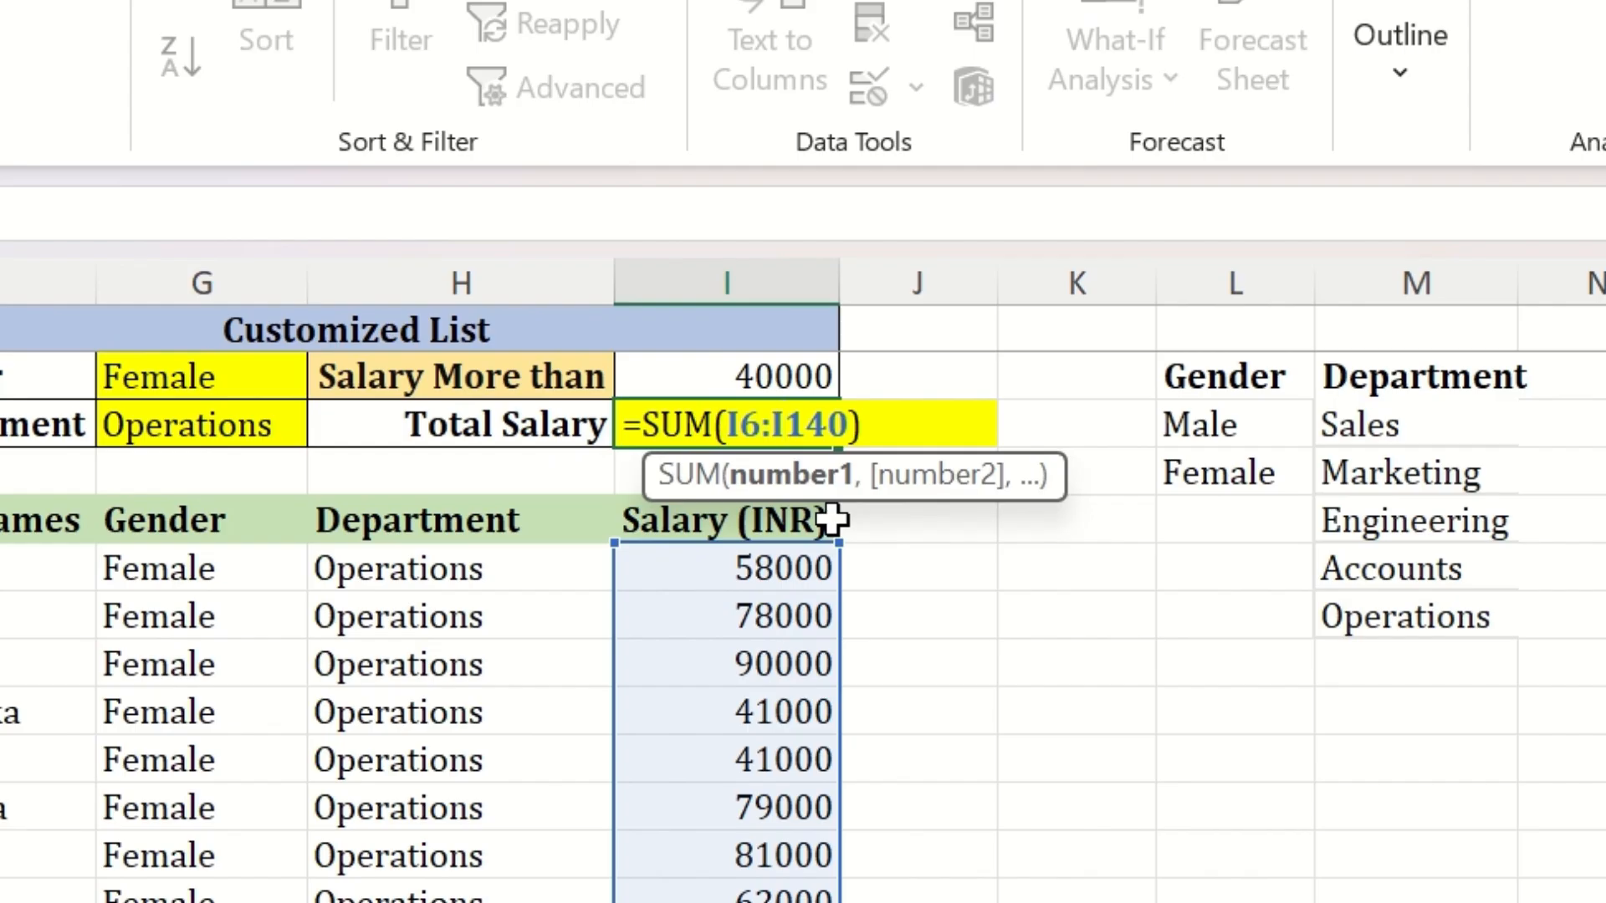
{"action": "key", "text": "Return"}
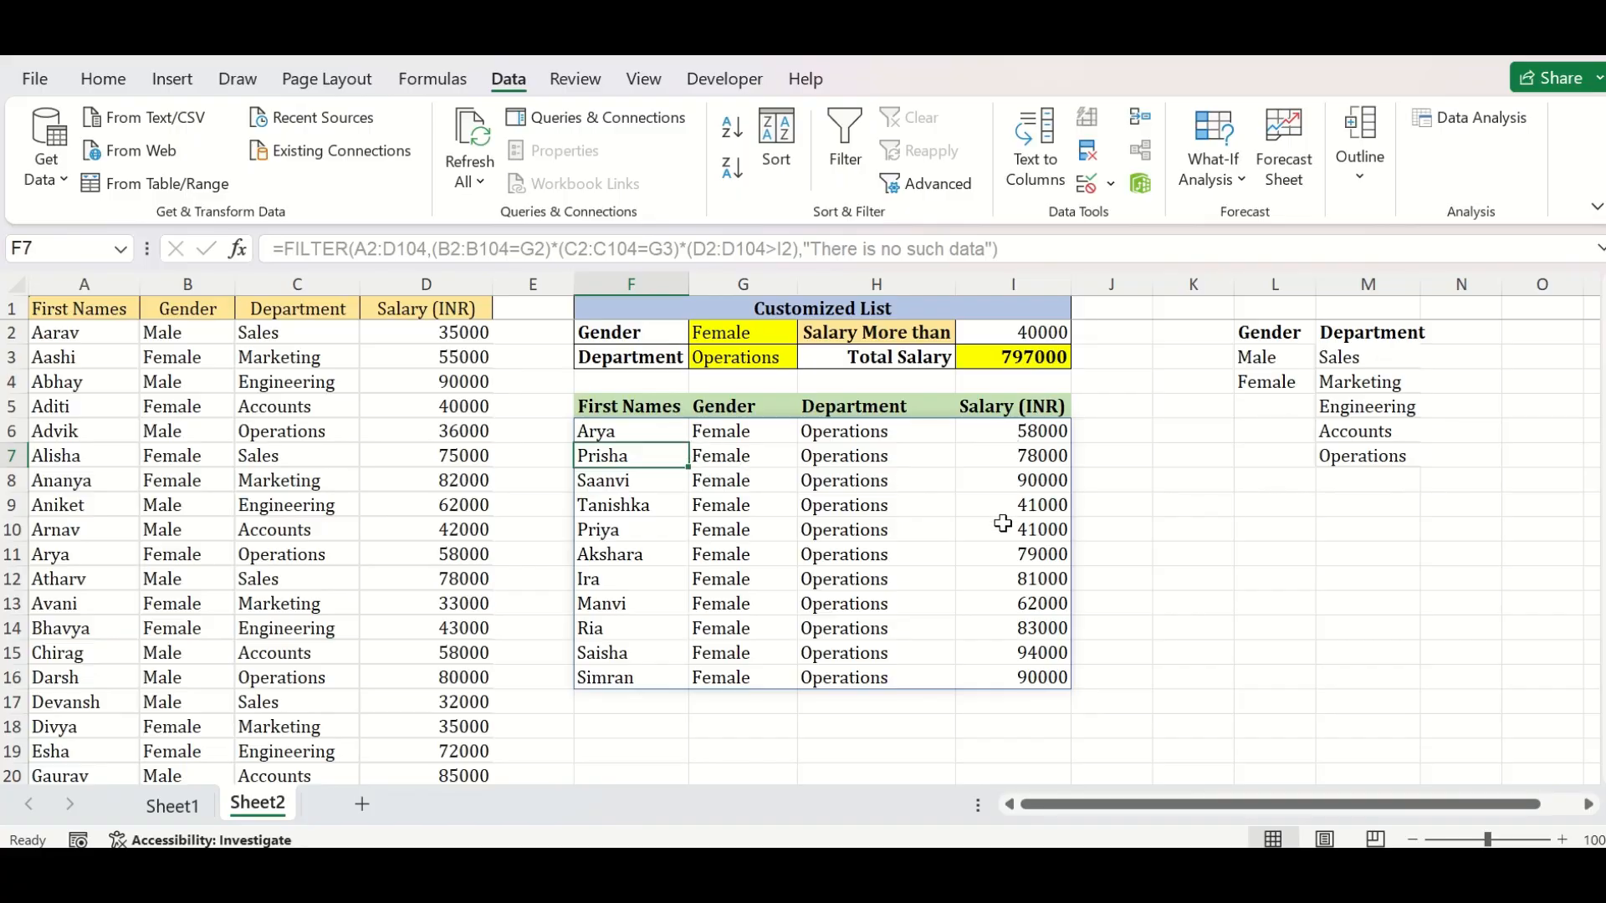
Wrap the FILTER formula in F6 in SORT with sort index 4 and sort order -1, ordering the list by descending salary.
{"action": "left_click", "coordinate": [660, 428]}
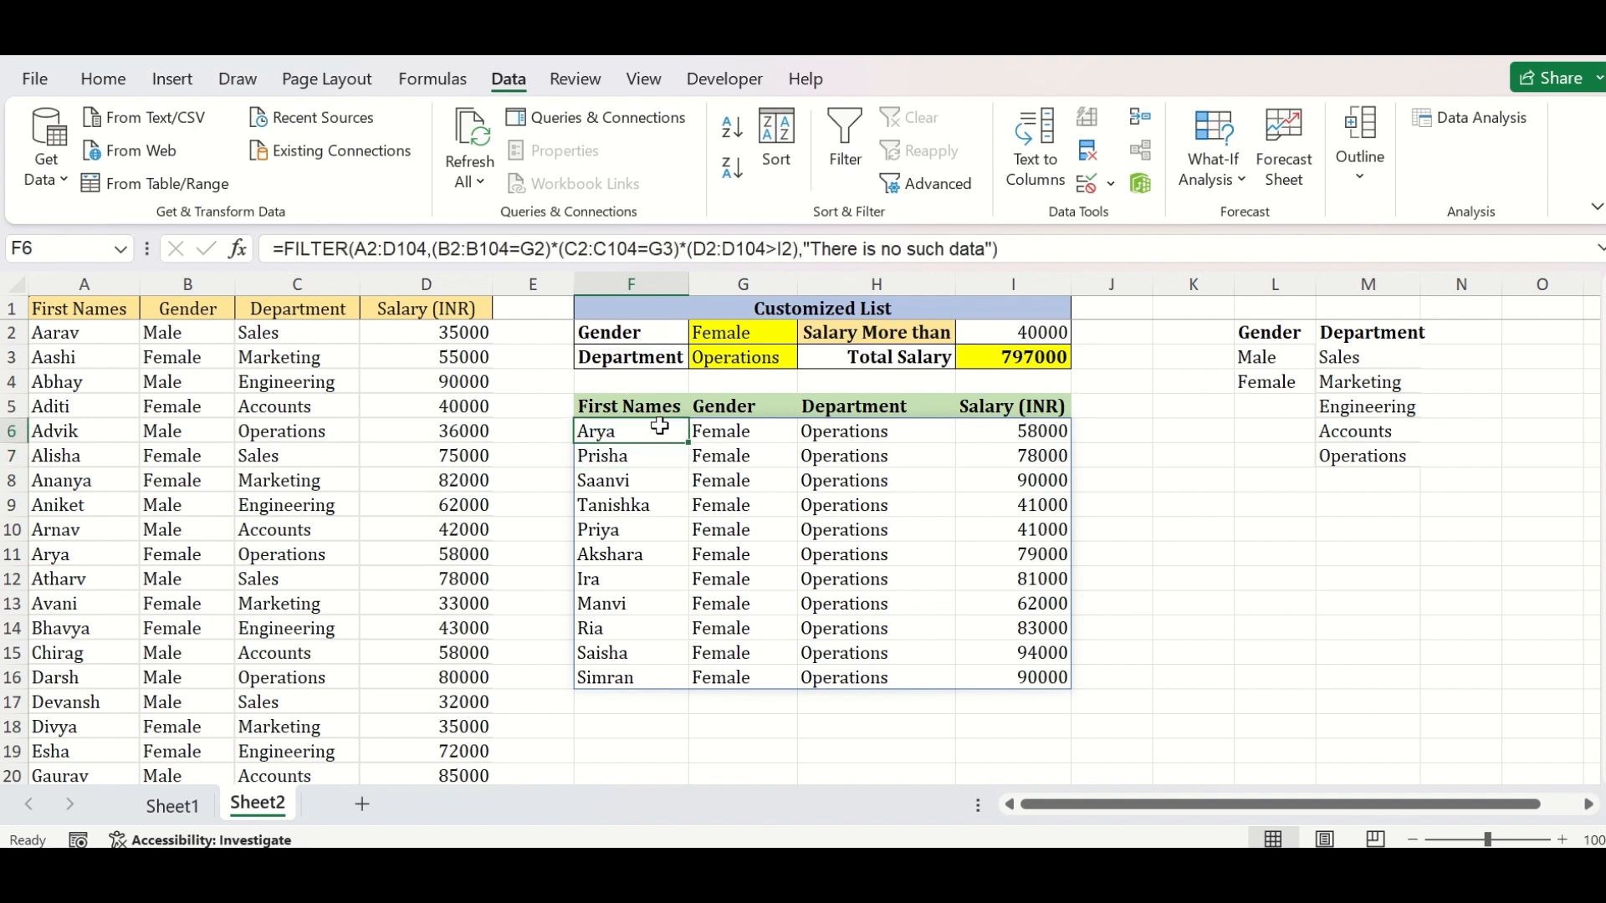
{"action": "left_click", "coordinate": [285, 251]}
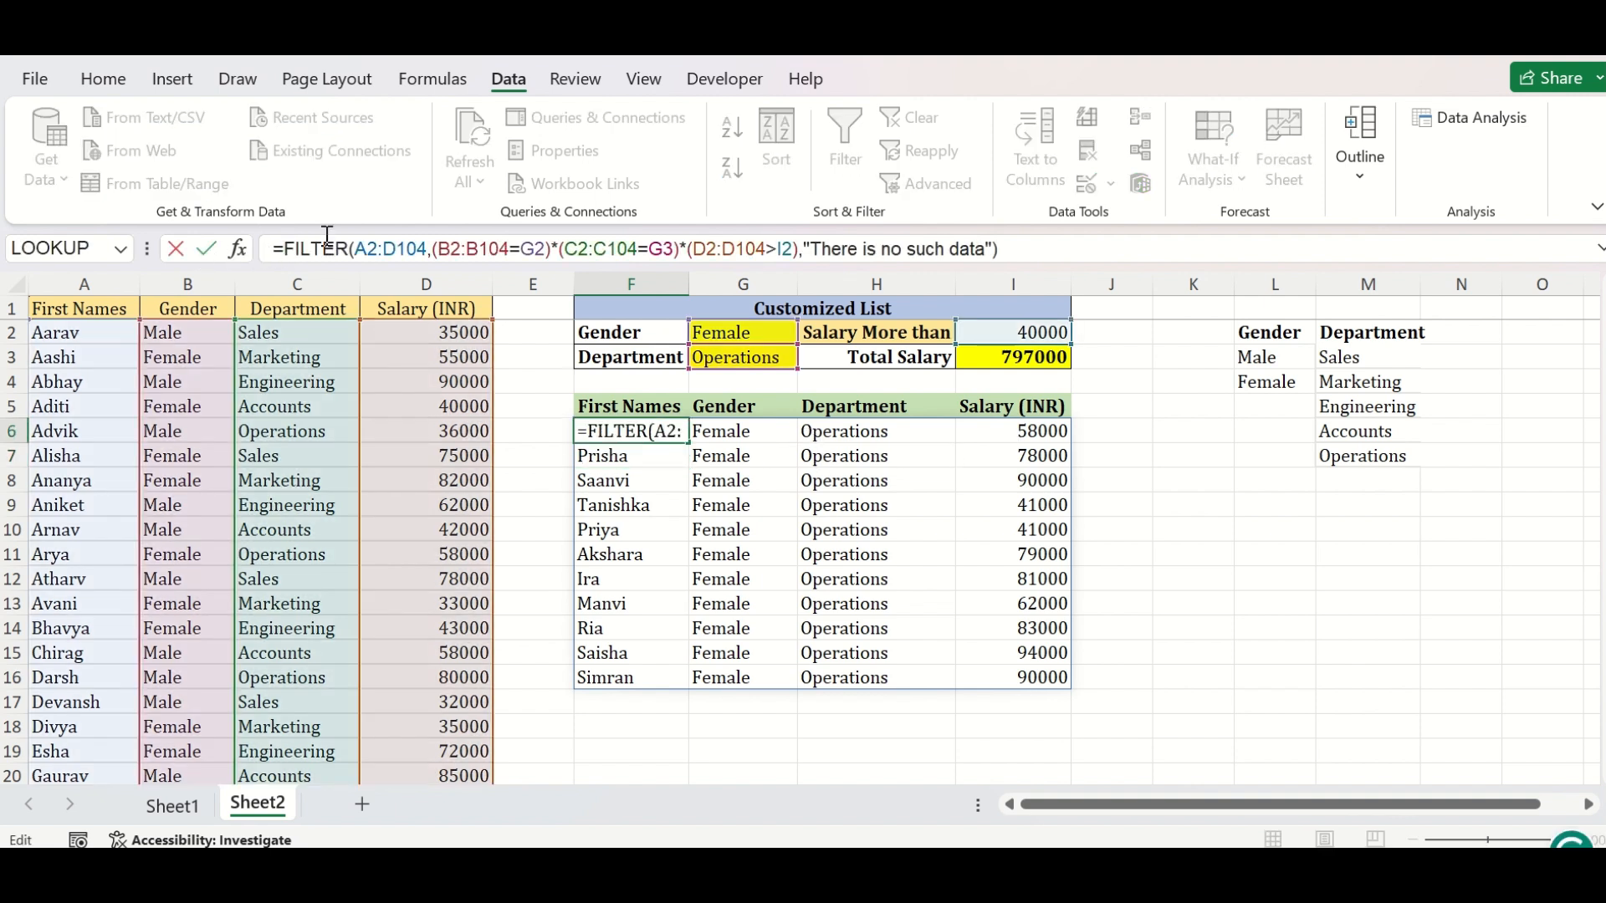
{"action": "type", "text": "SORT("}
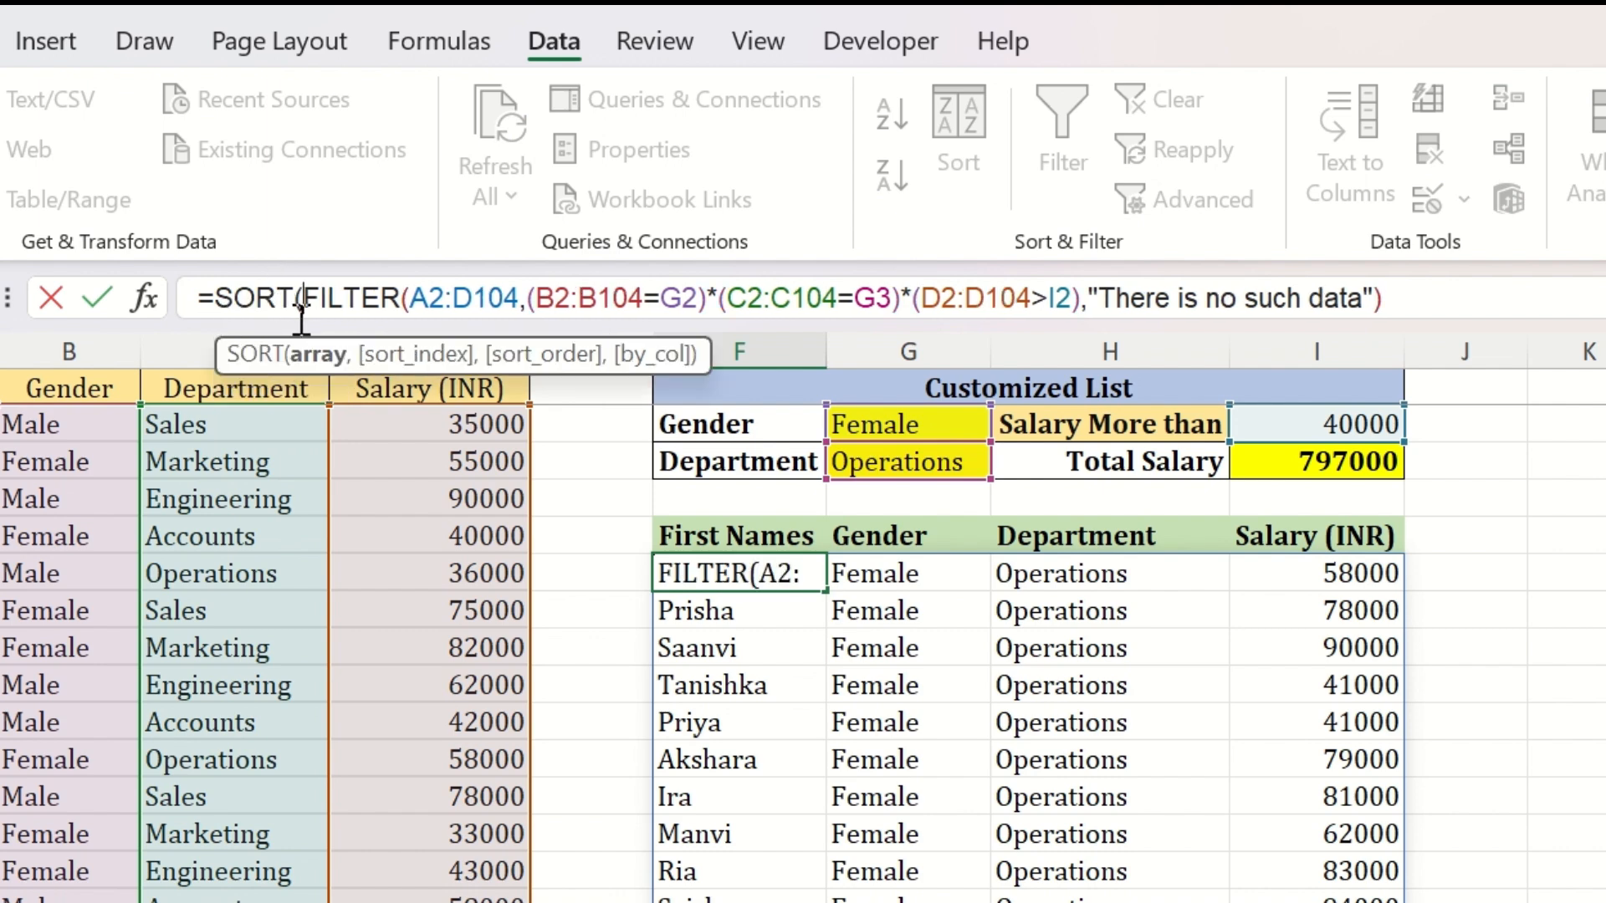
{"action": "left_click", "coordinate": [1408, 295]}
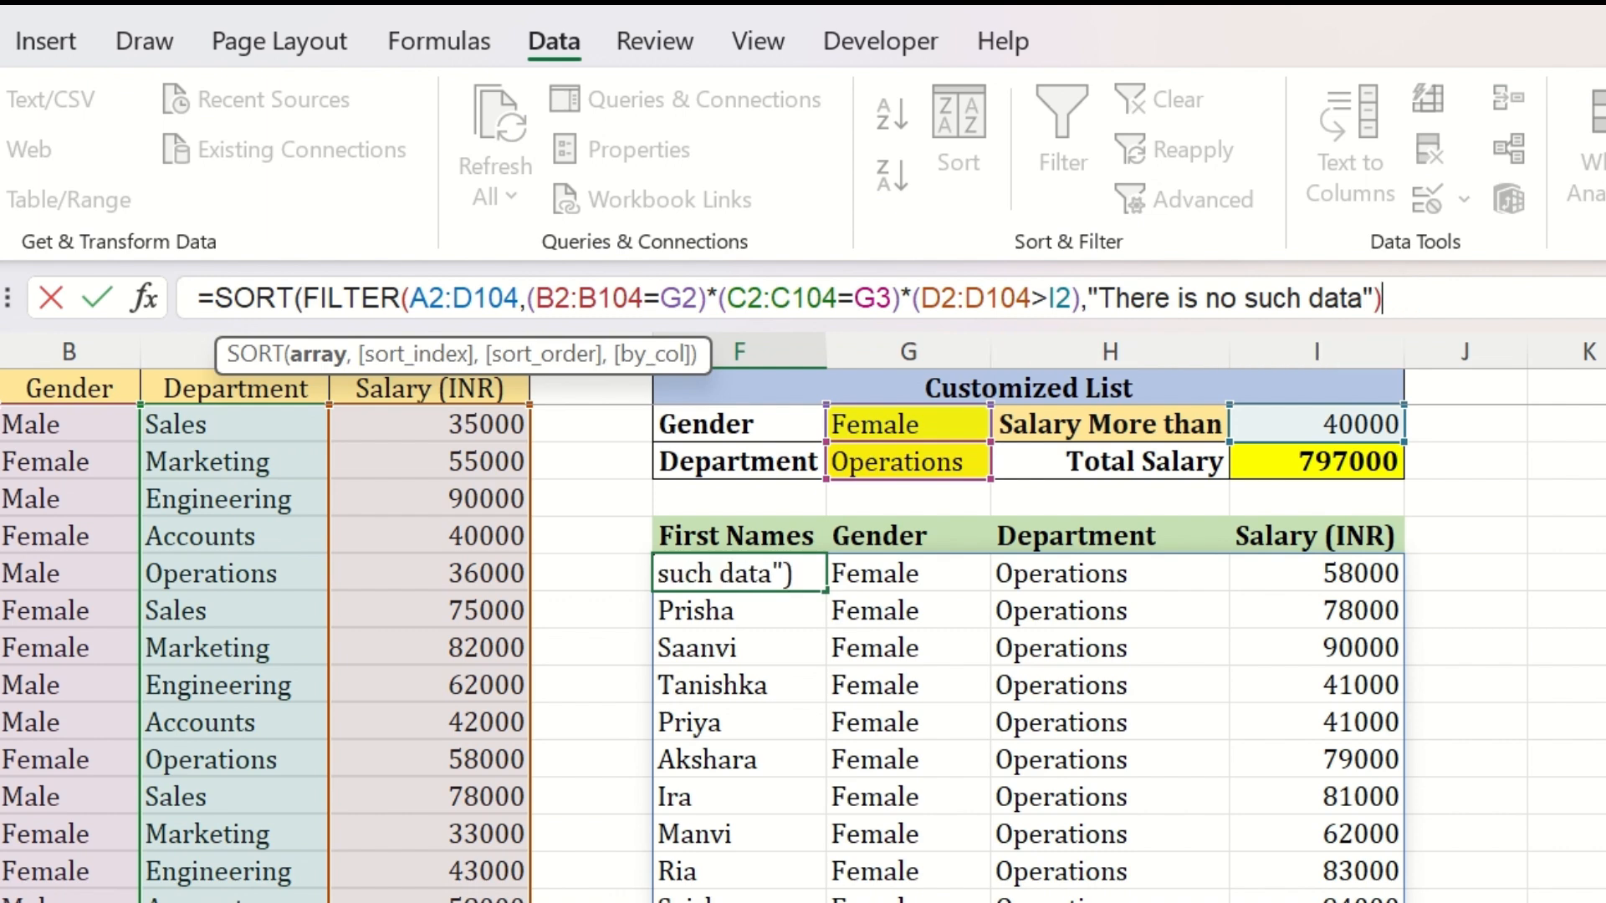
{"action": "type", "text": ","}
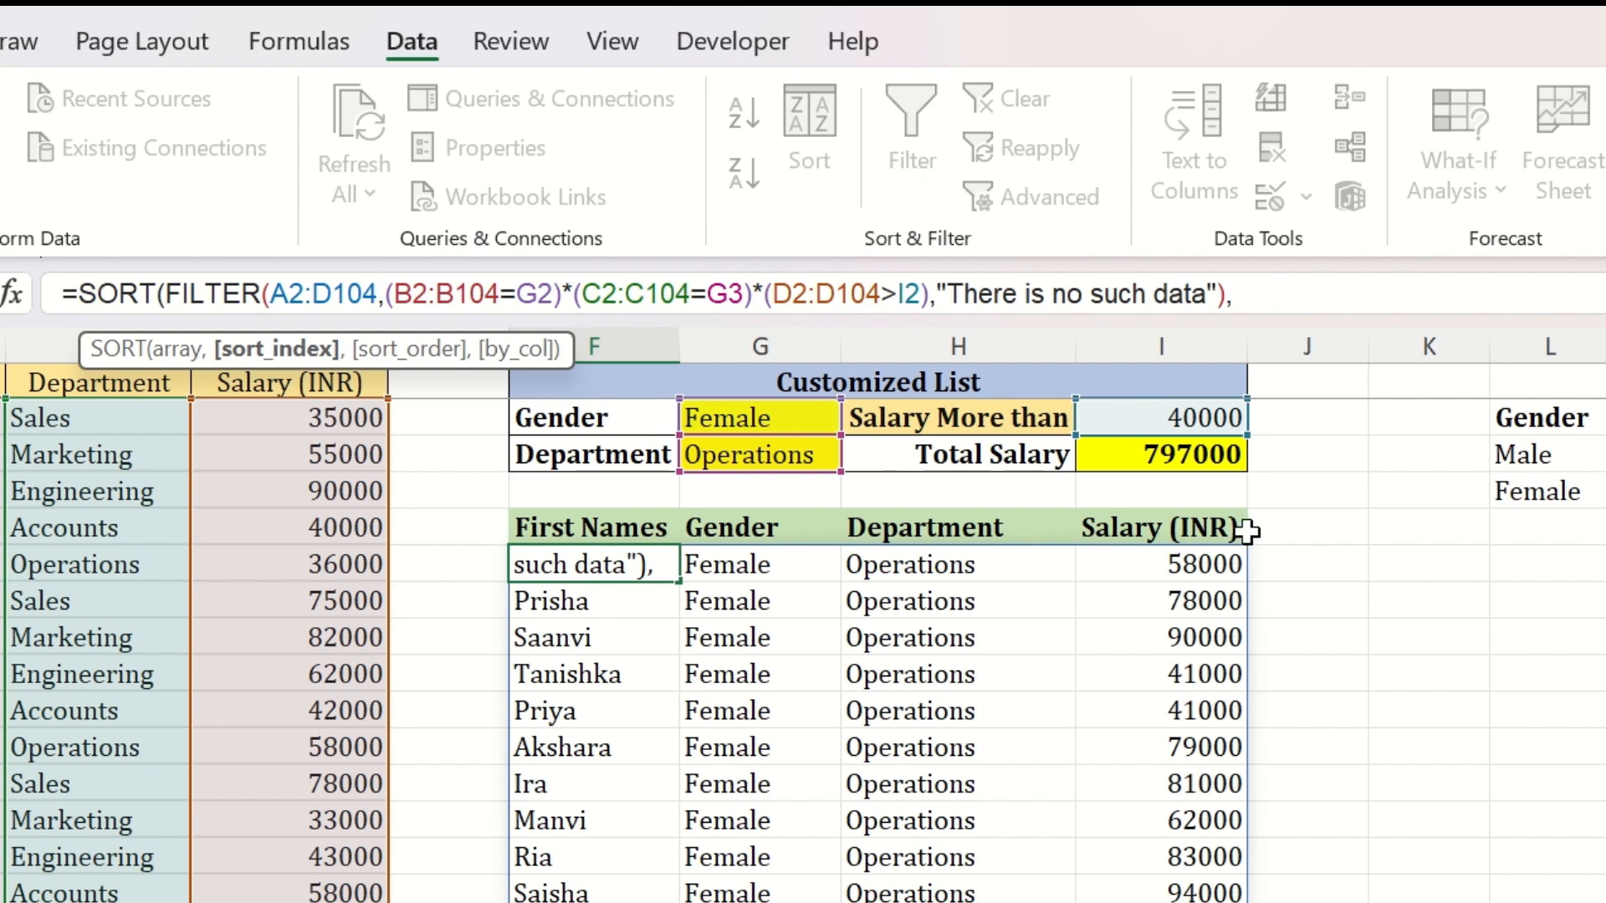
{"action": "type", "text": "4,"}
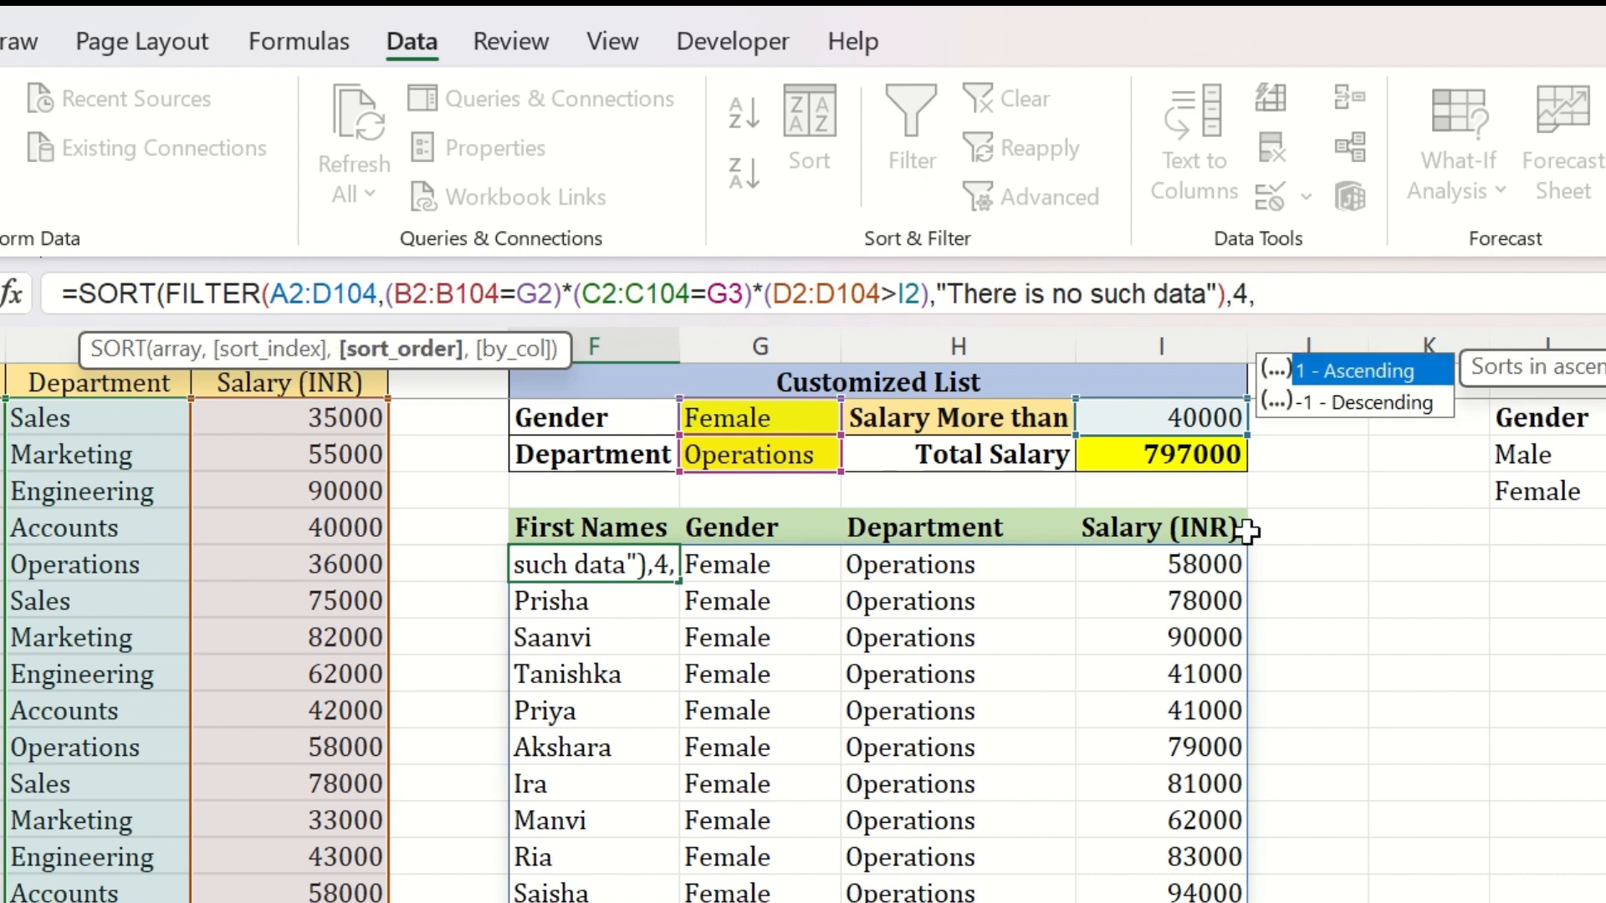
{"action": "type", "text": "1"}
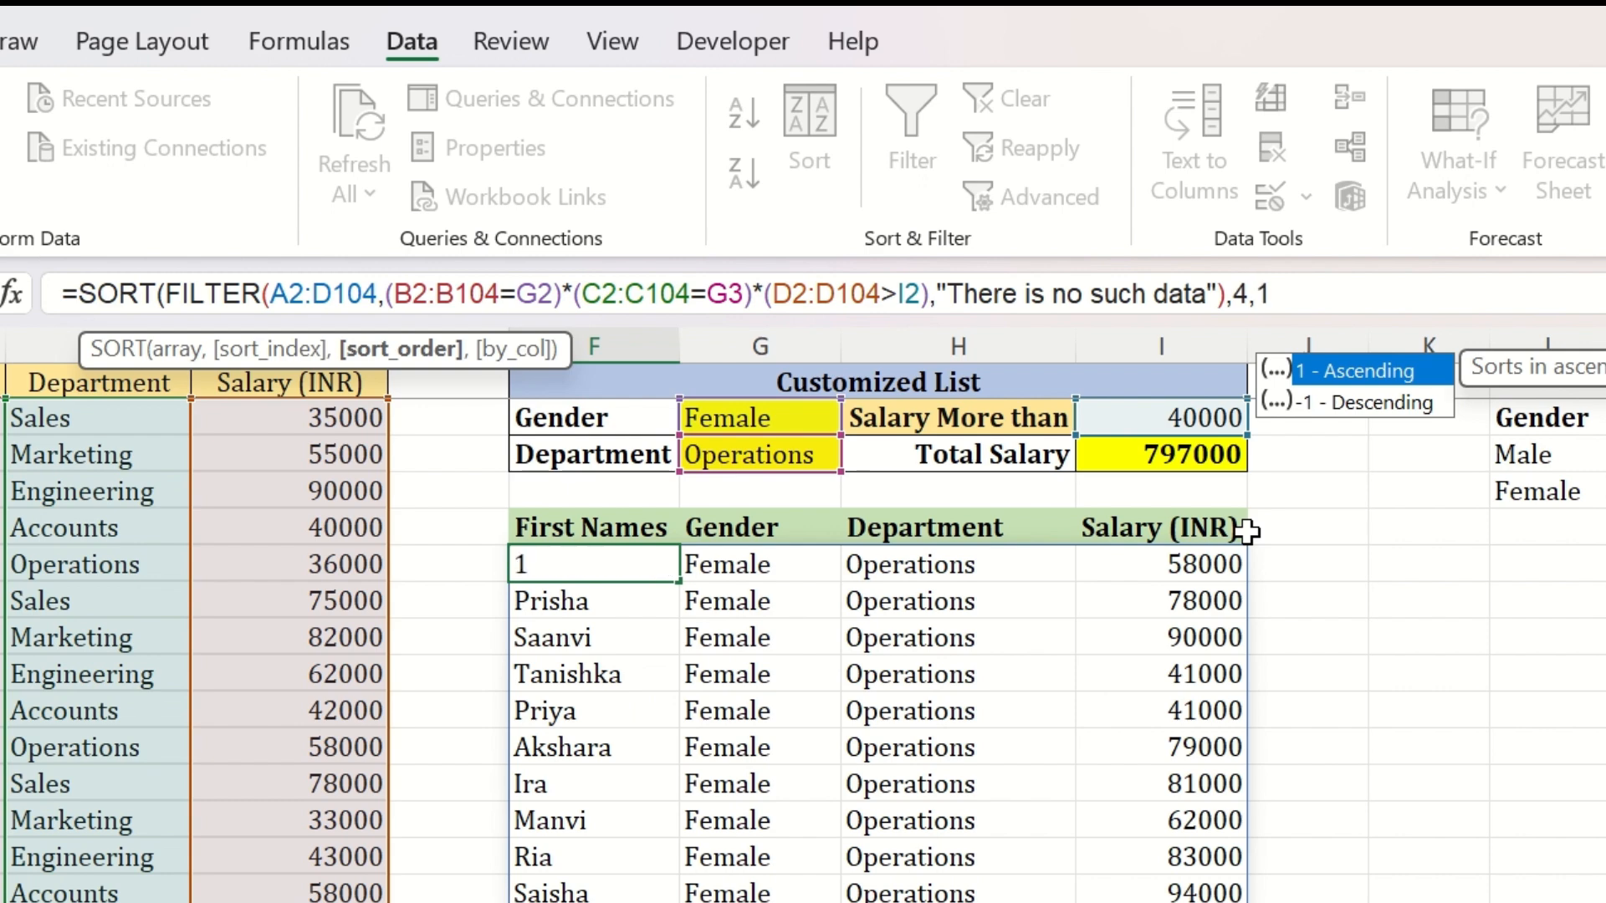
{"action": "key", "text": "BackSpace"}
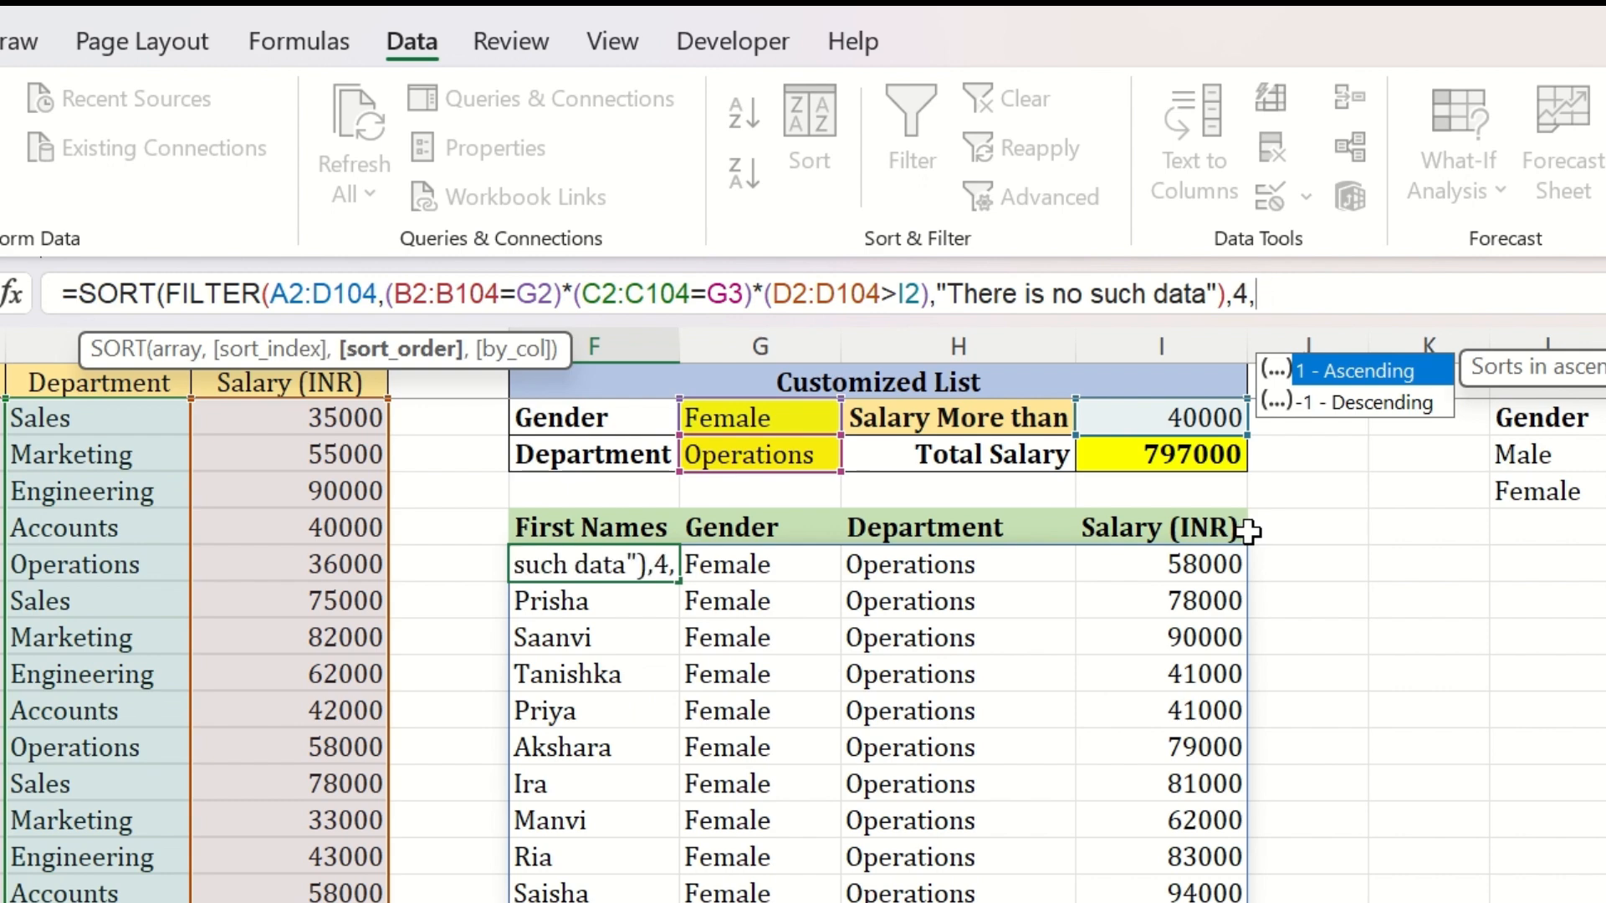
{"action": "type", "text": "-1"}
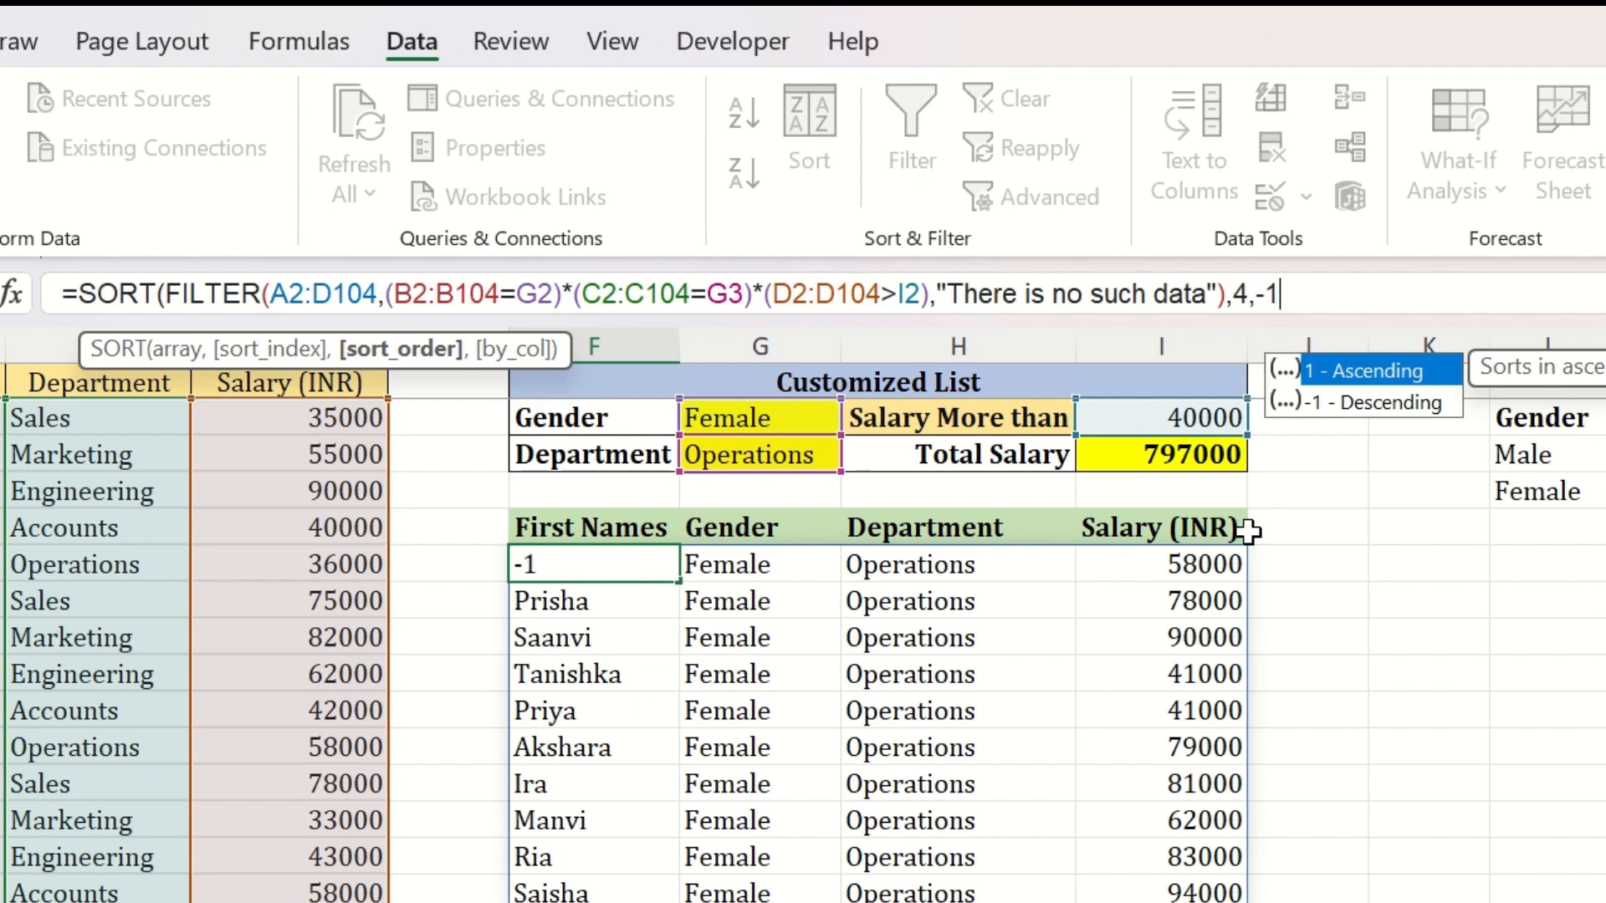
{"action": "type", "text": ")"}
{"action": "key", "text": "Return"}
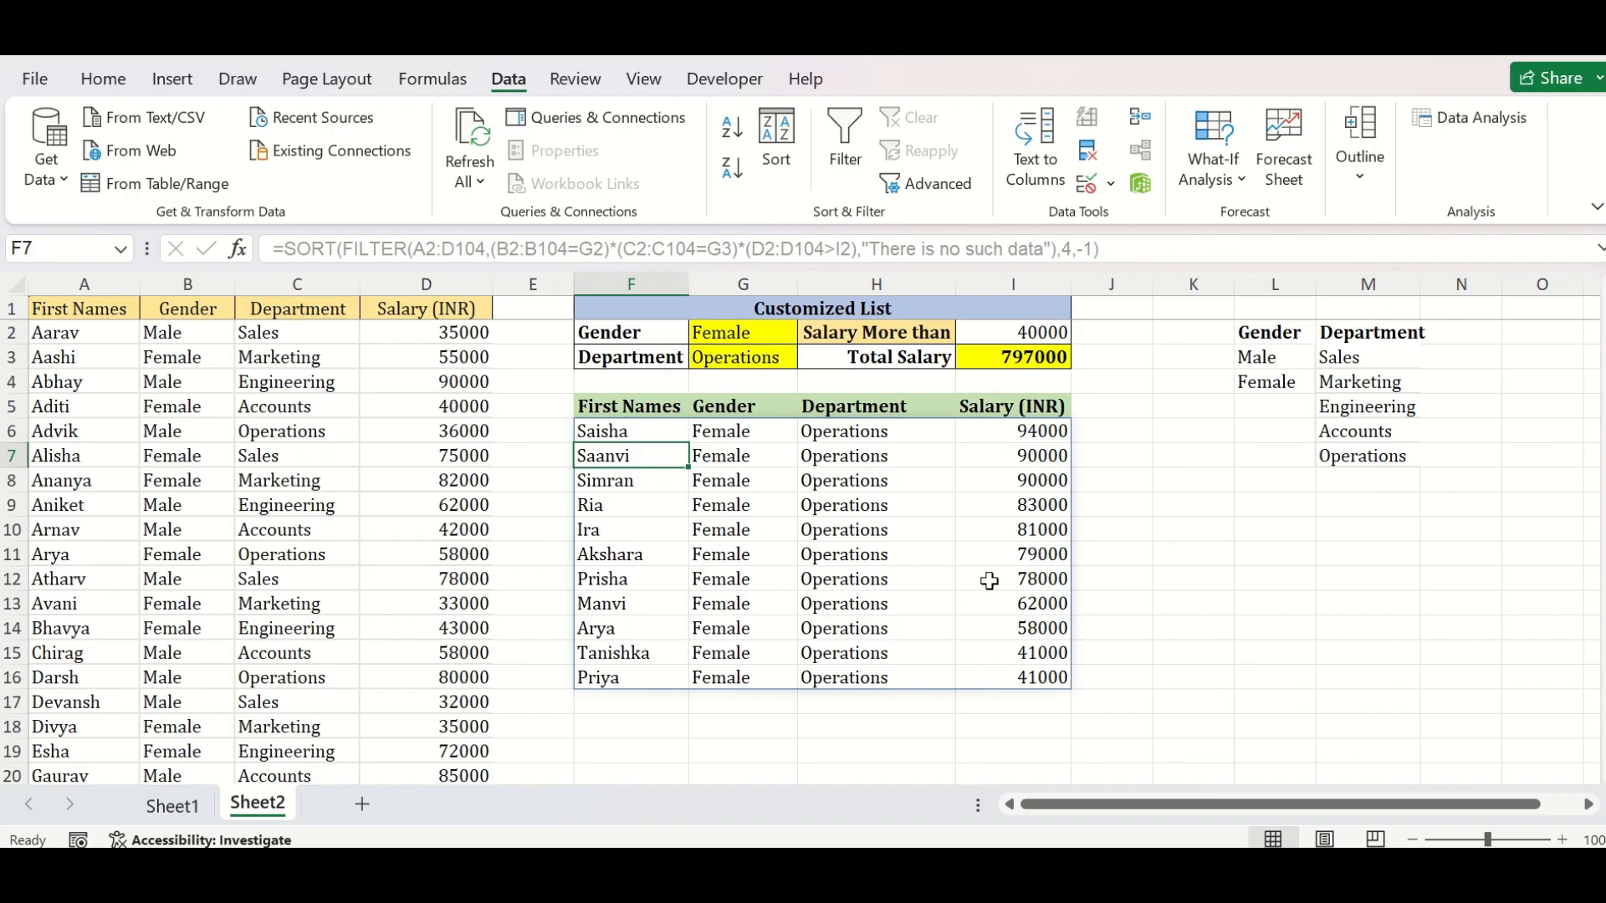
{"action": "left_click", "coordinate": [1049, 432]}
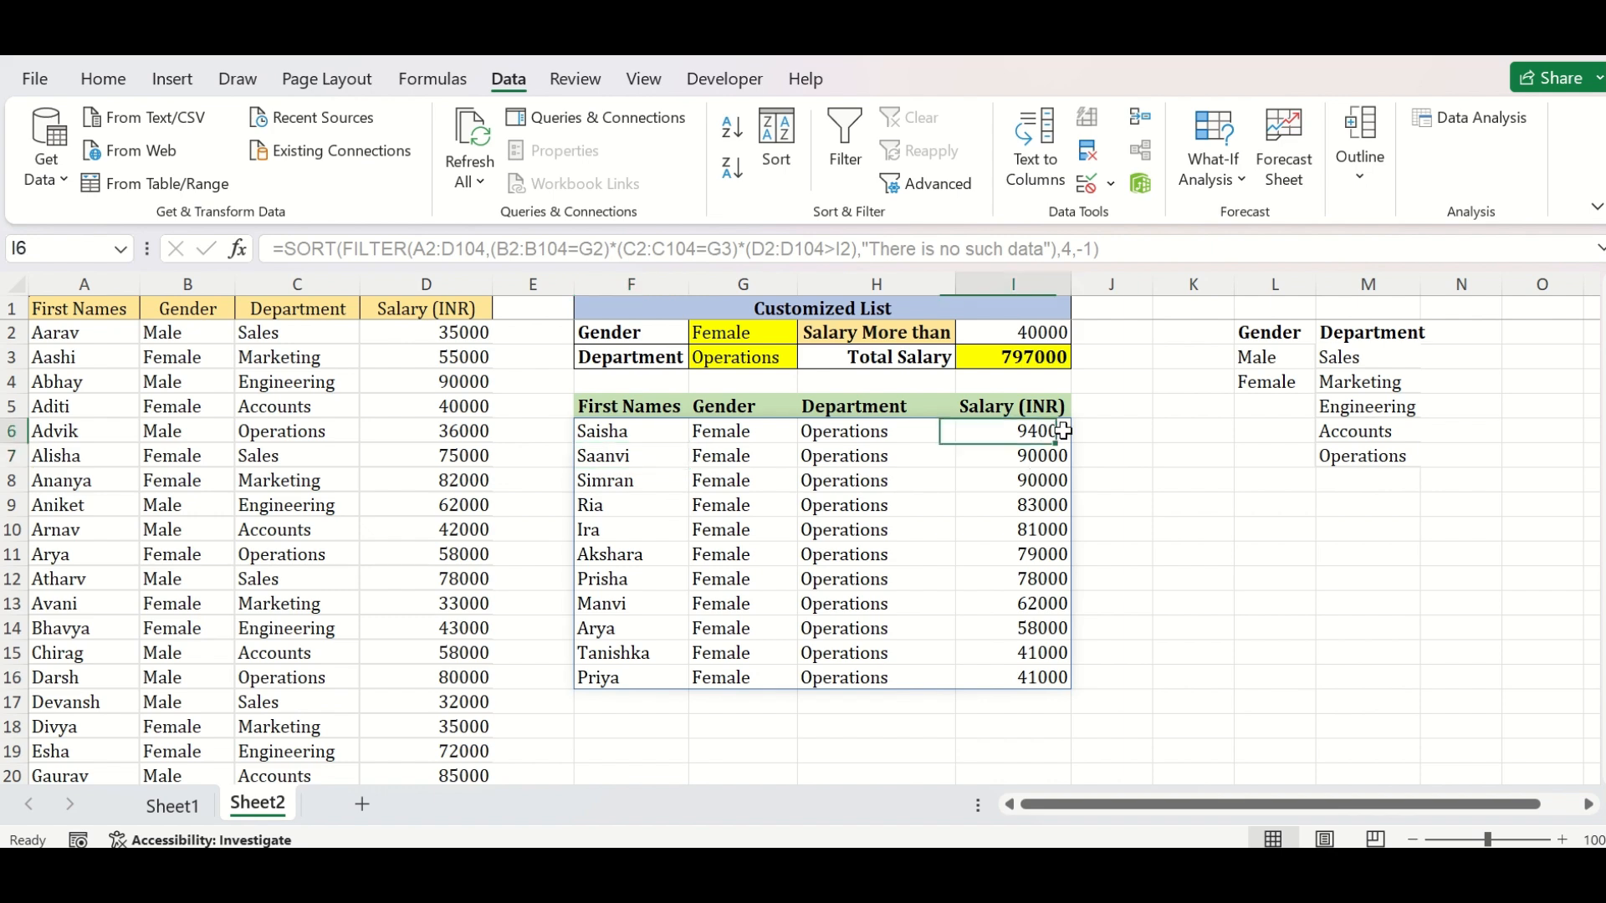
{"action": "left_click", "coordinate": [1039, 681]}
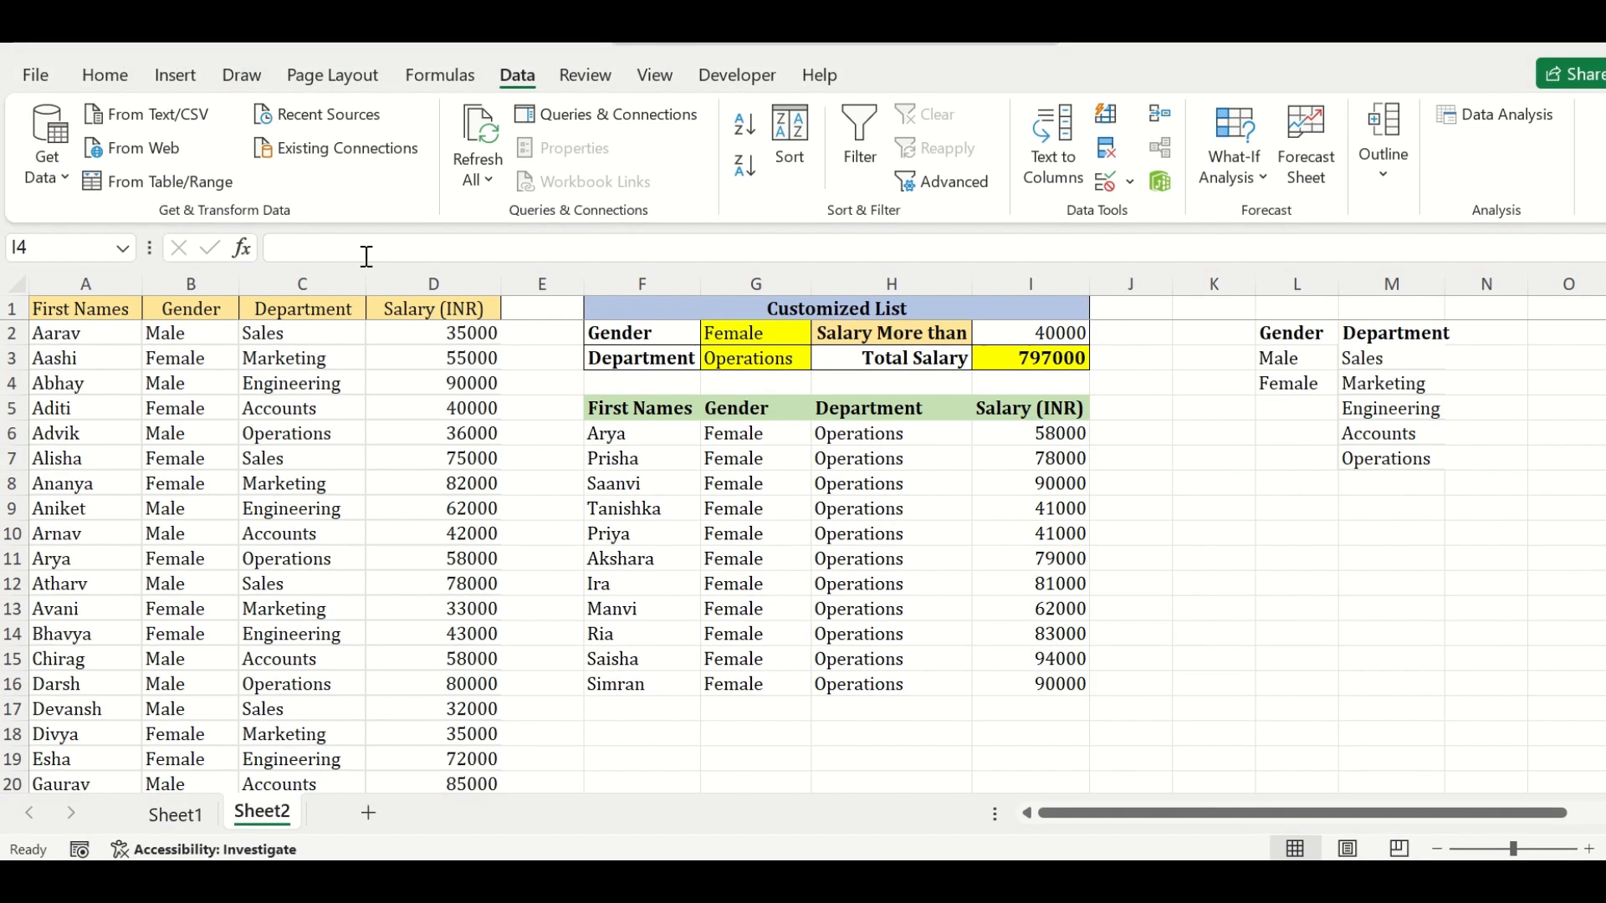